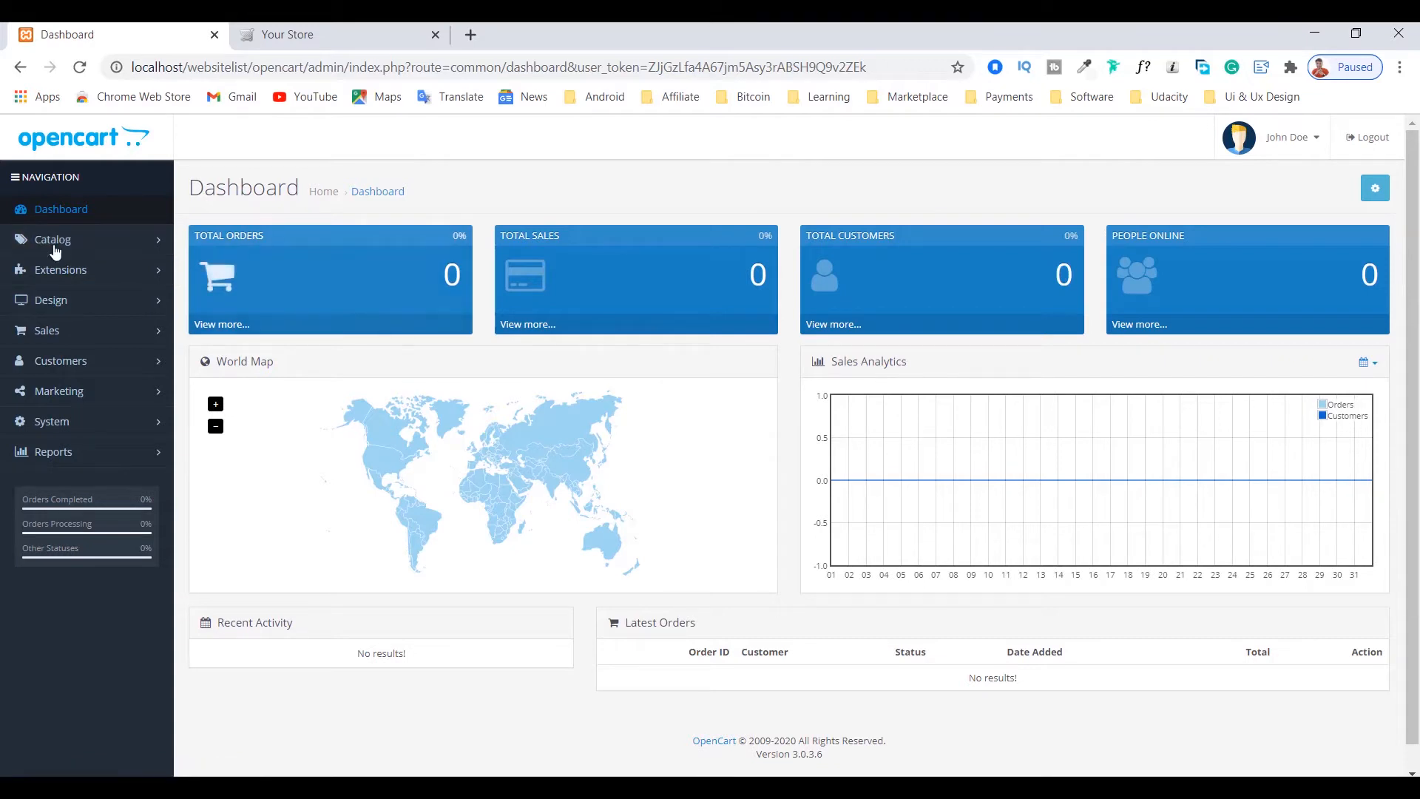
Step: Open the catalog's product list and look through the existing products
click(118, 244)
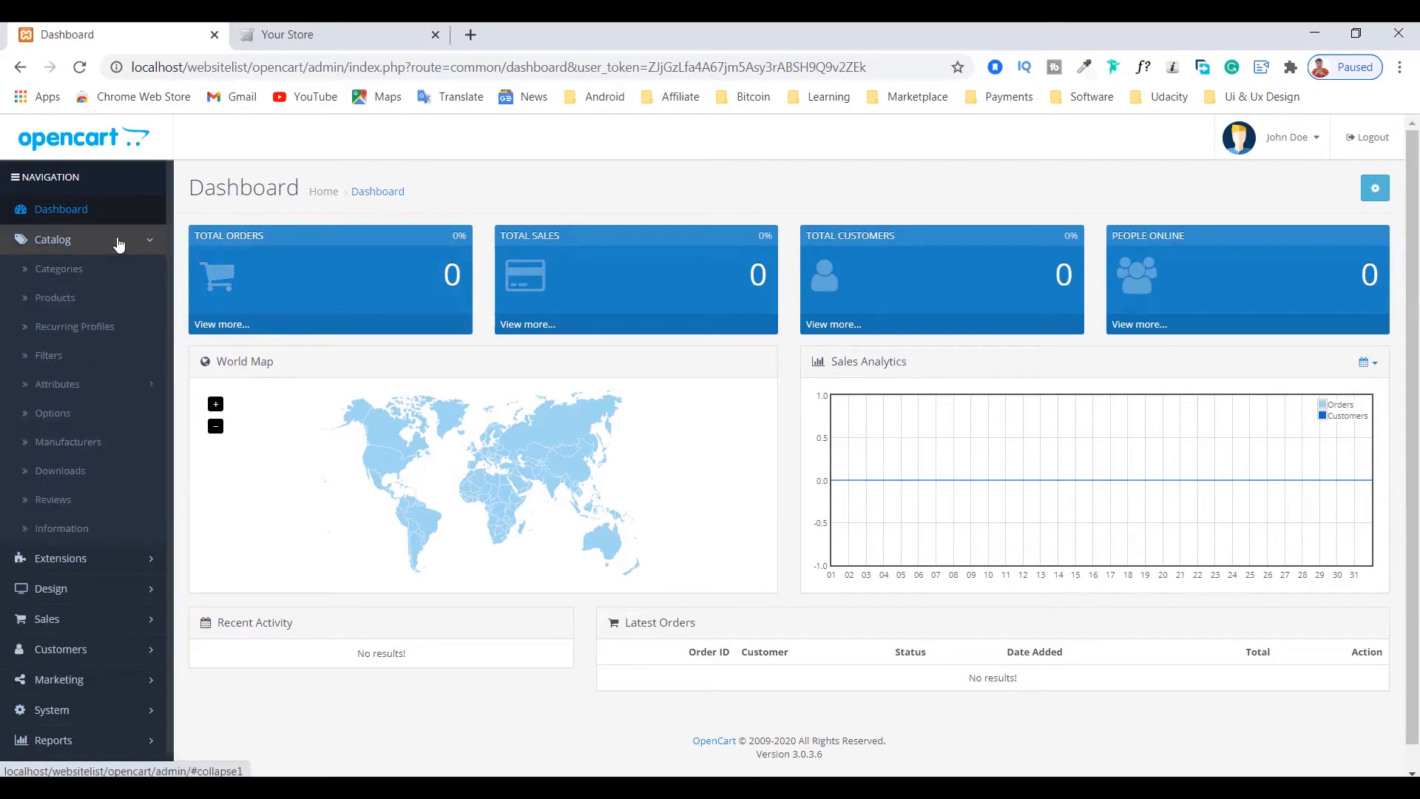
click(37, 303)
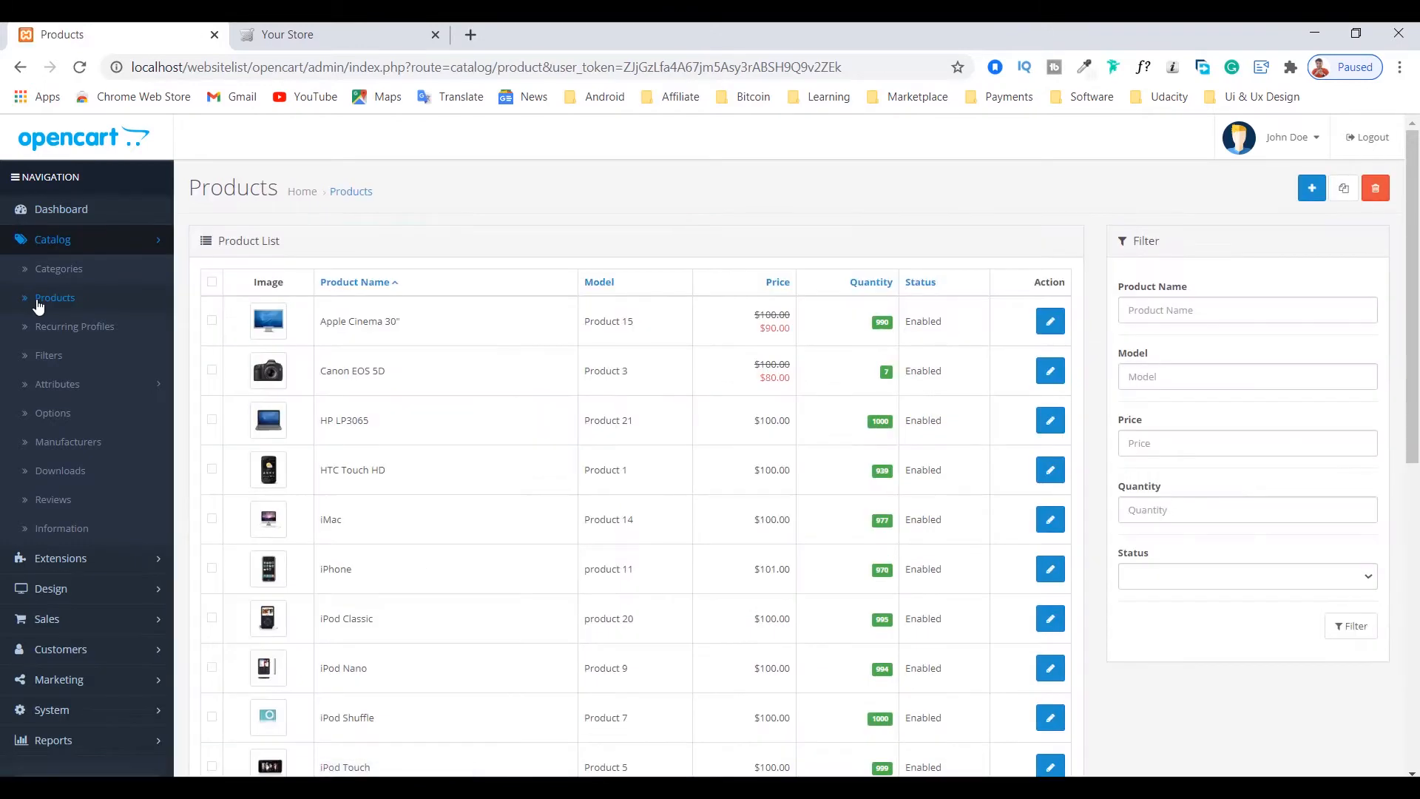
scroll(364, 450, down, 5)
scroll(564, 459, up, 4)
scroll(358, 463, down, 8)
scroll(478, 545, up, 10)
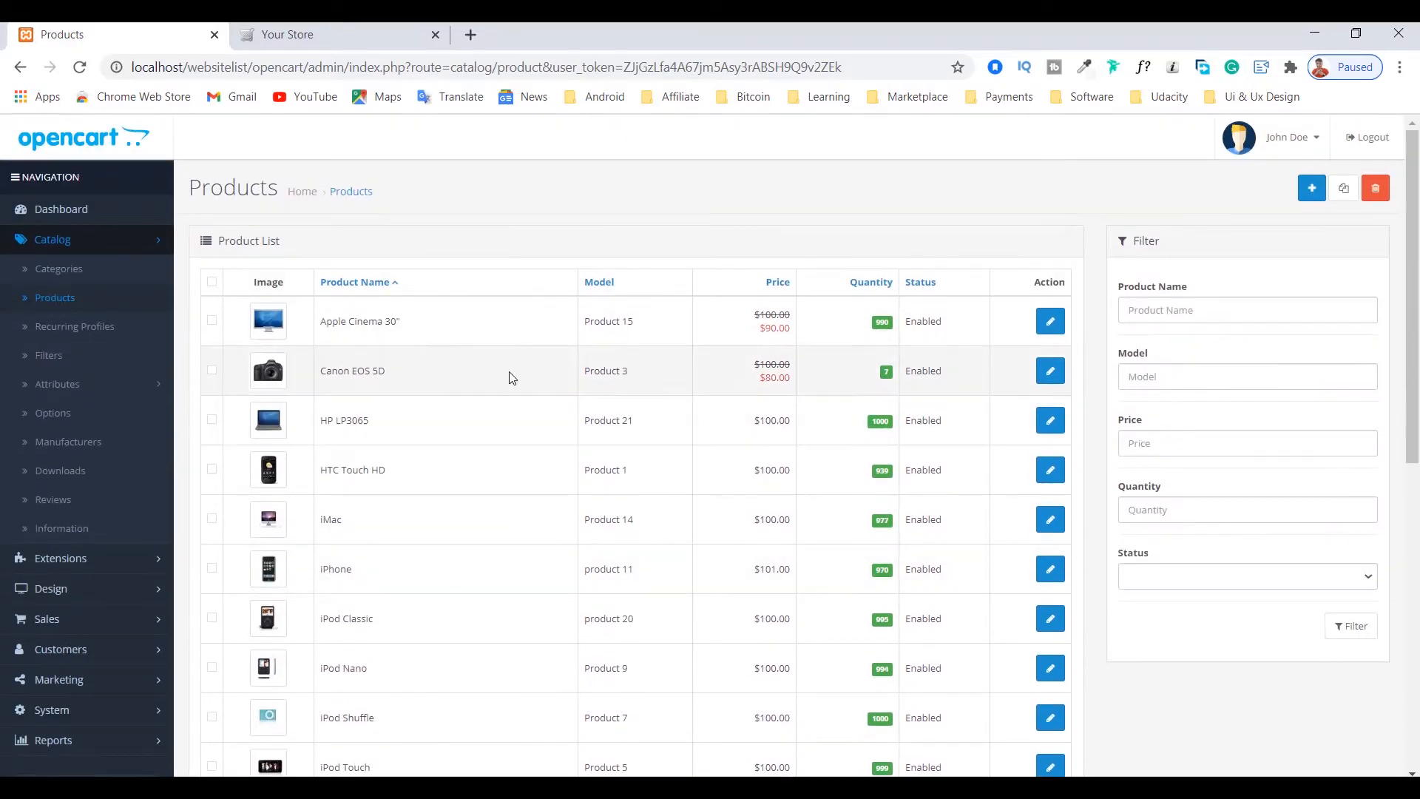
scroll(570, 466, down, 3)
scroll(616, 464, up, 3)
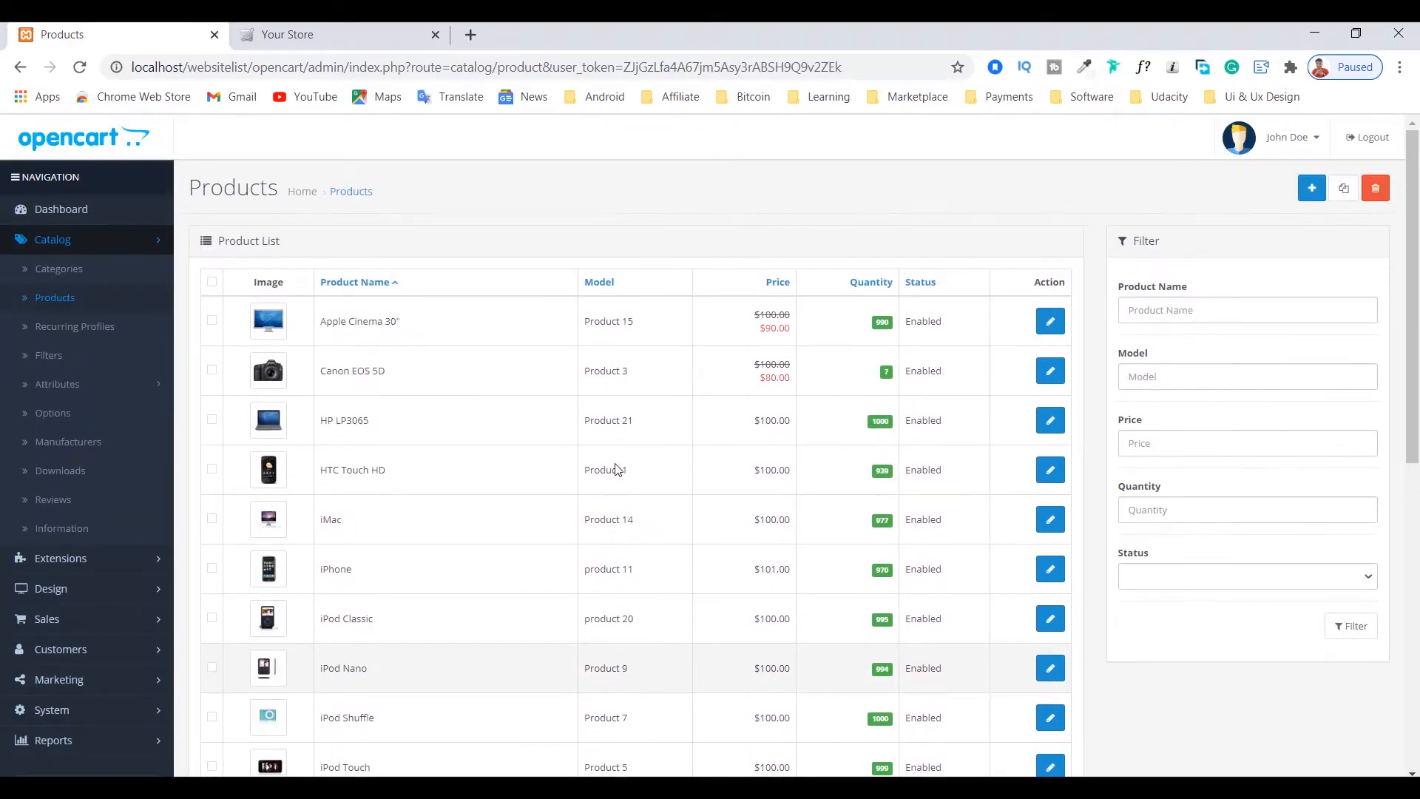
scroll(562, 514, down, 7)
scroll(556, 507, up, 7)
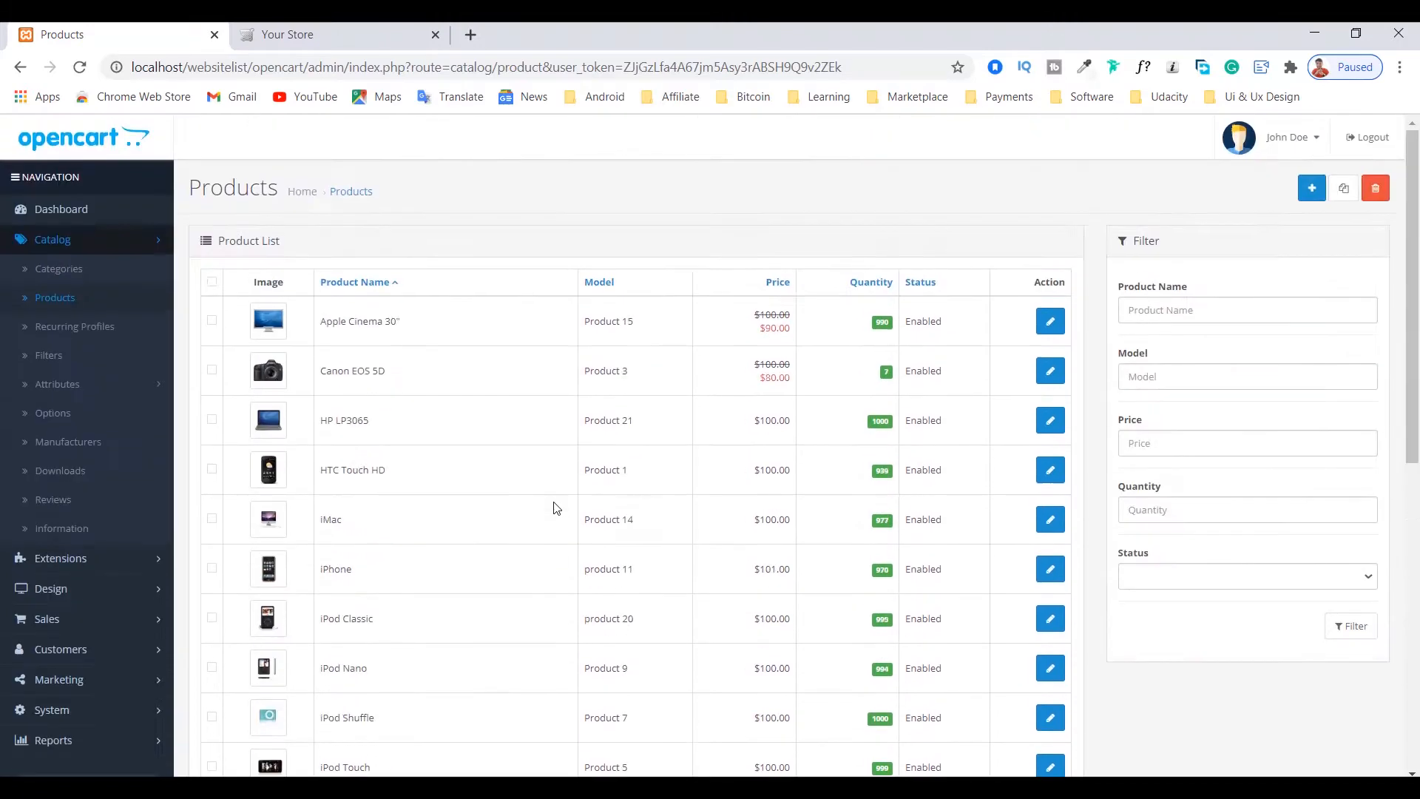
Step: Switch to the storefront and look over the featured products on its home page
click(329, 28)
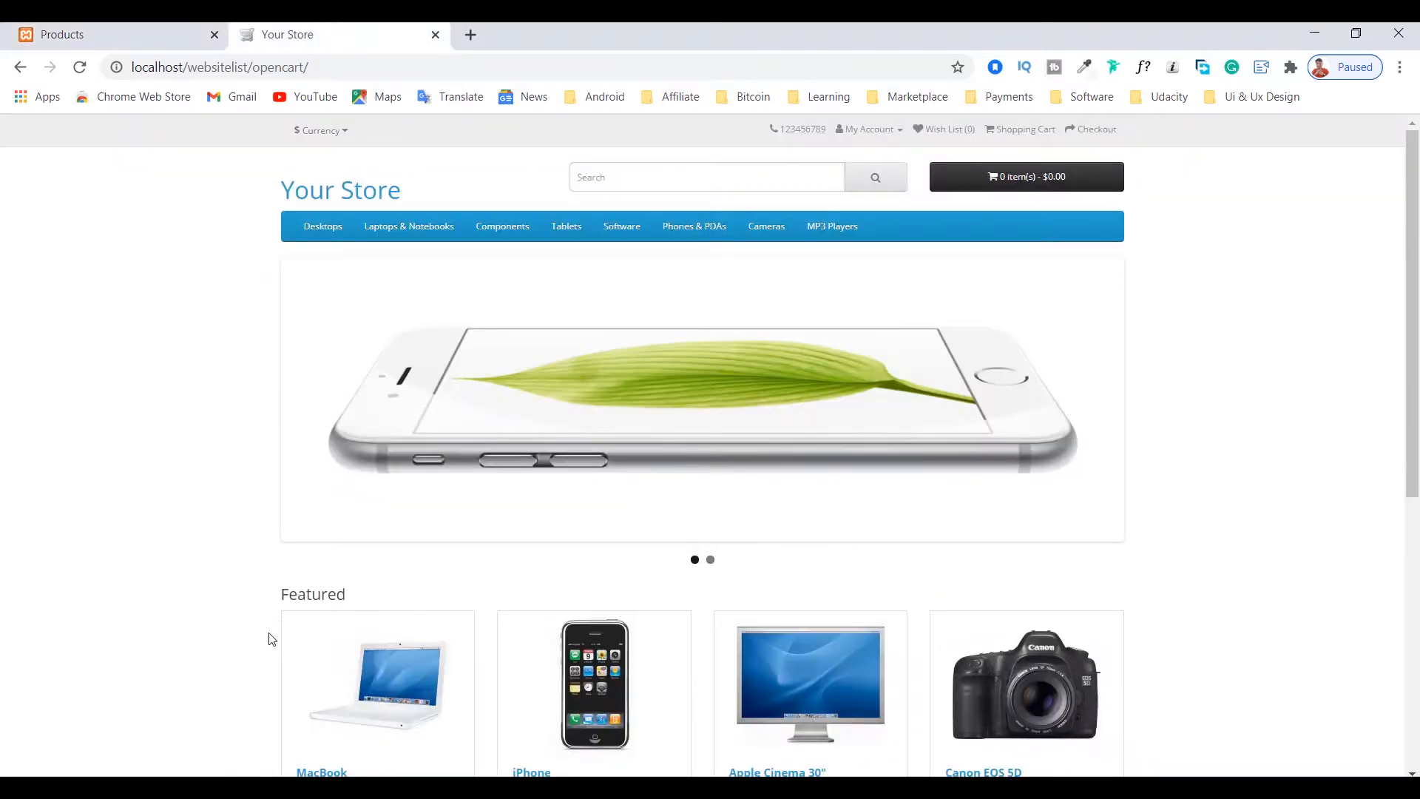
scroll(266, 665, down, 7)
scroll(474, 477, up, 4)
scroll(267, 488, down, 5)
scroll(1174, 562, up, 3)
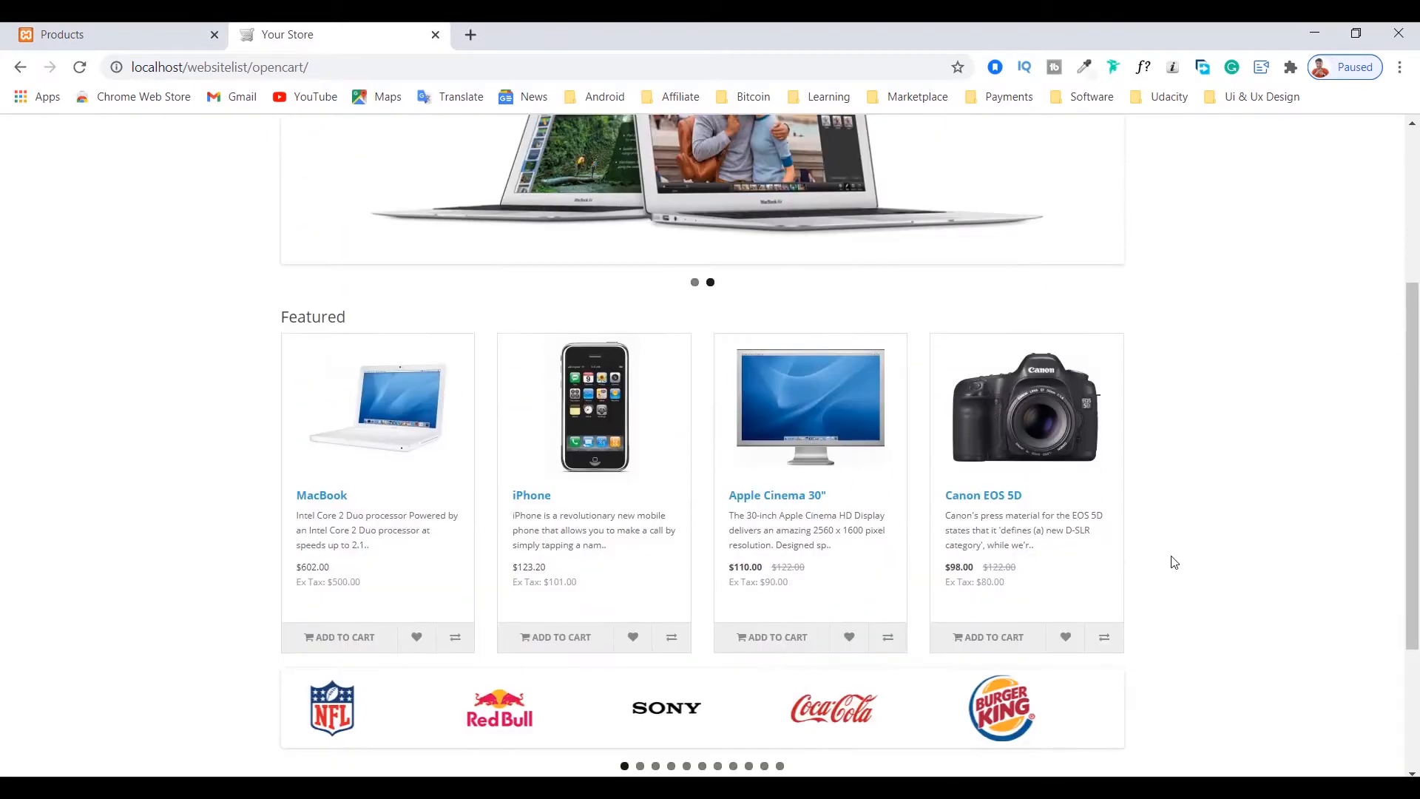
scroll(944, 498, down, 2)
scroll(824, 348, up, 4)
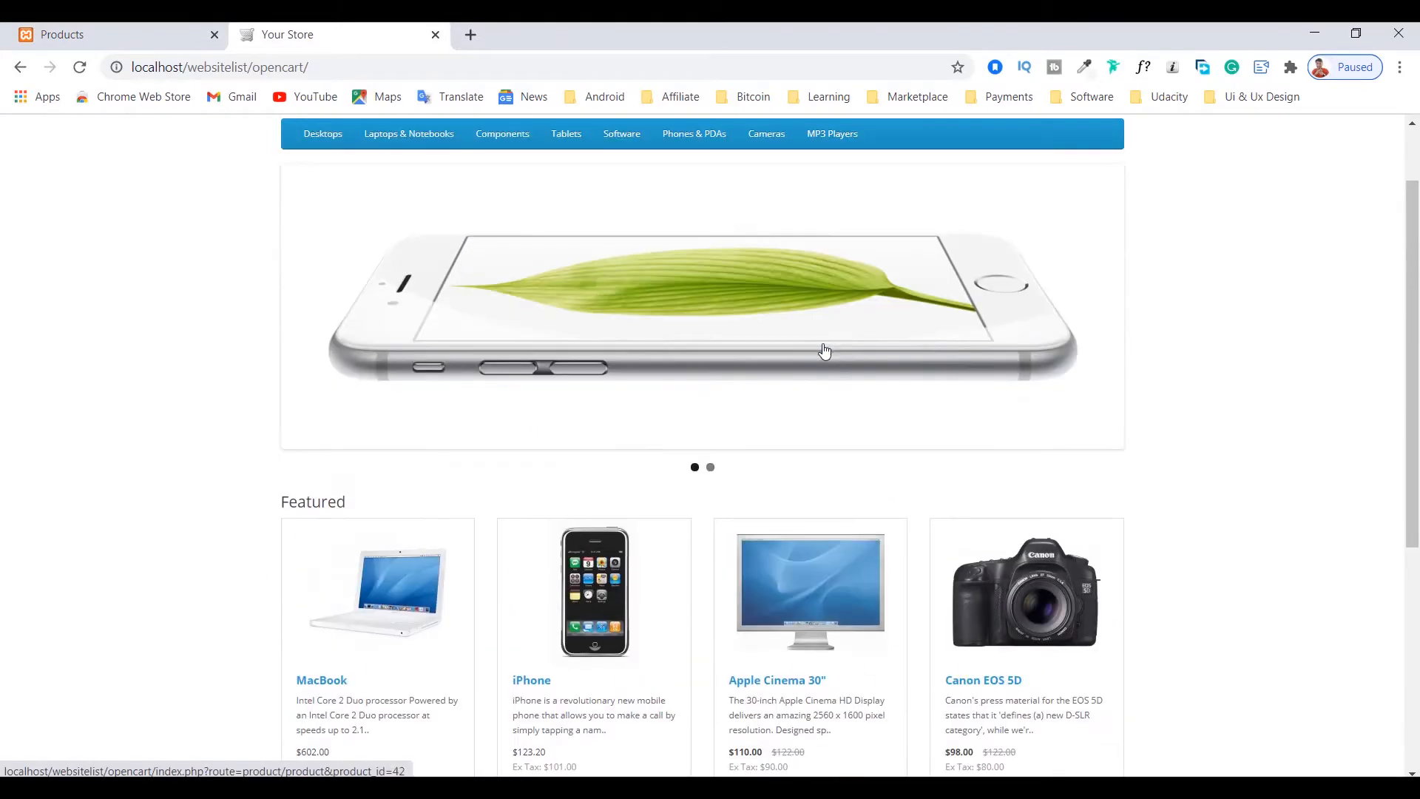
Step: Compare the admin product list with the featured products shown on the storefront
click(100, 27)
scroll(415, 456, down, 10)
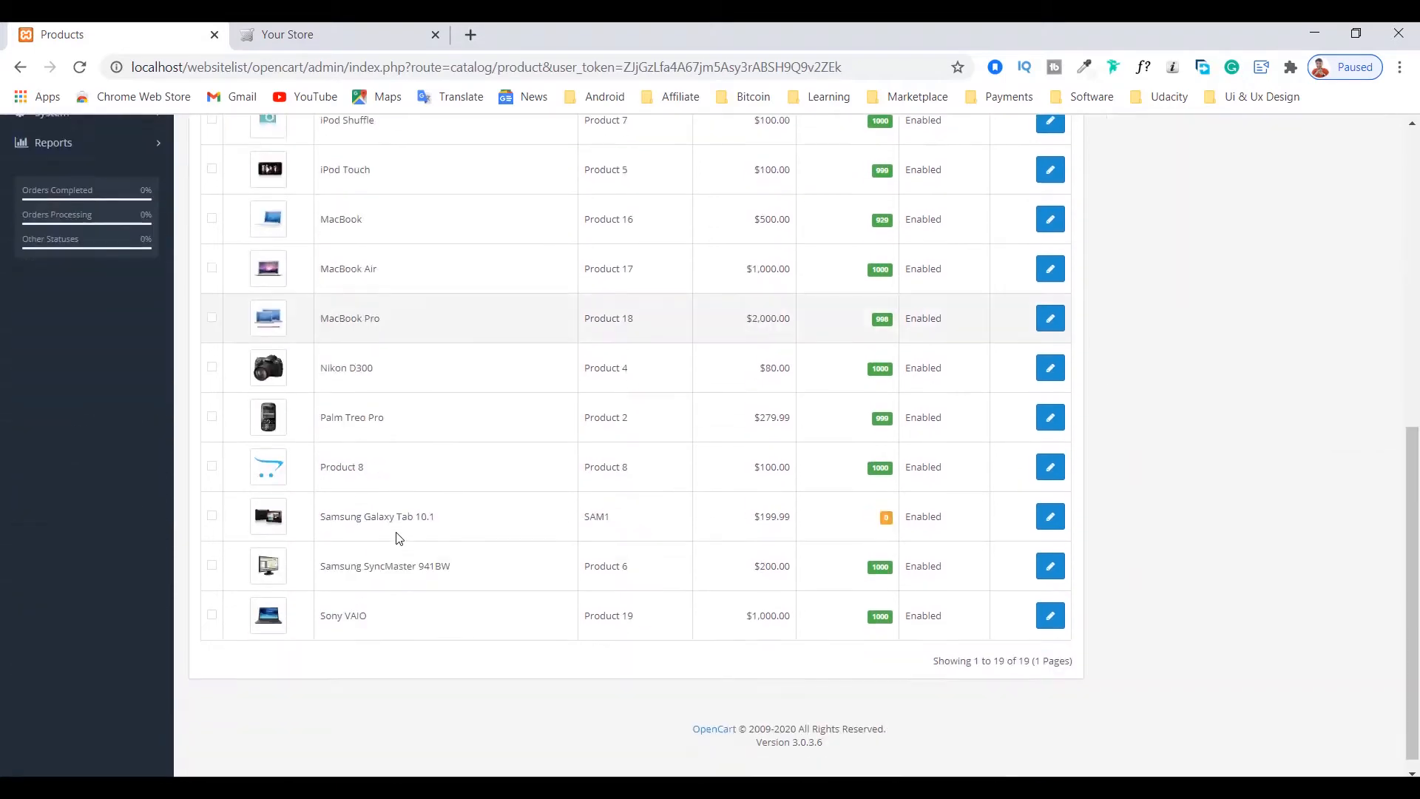
scroll(431, 304, up, 5)
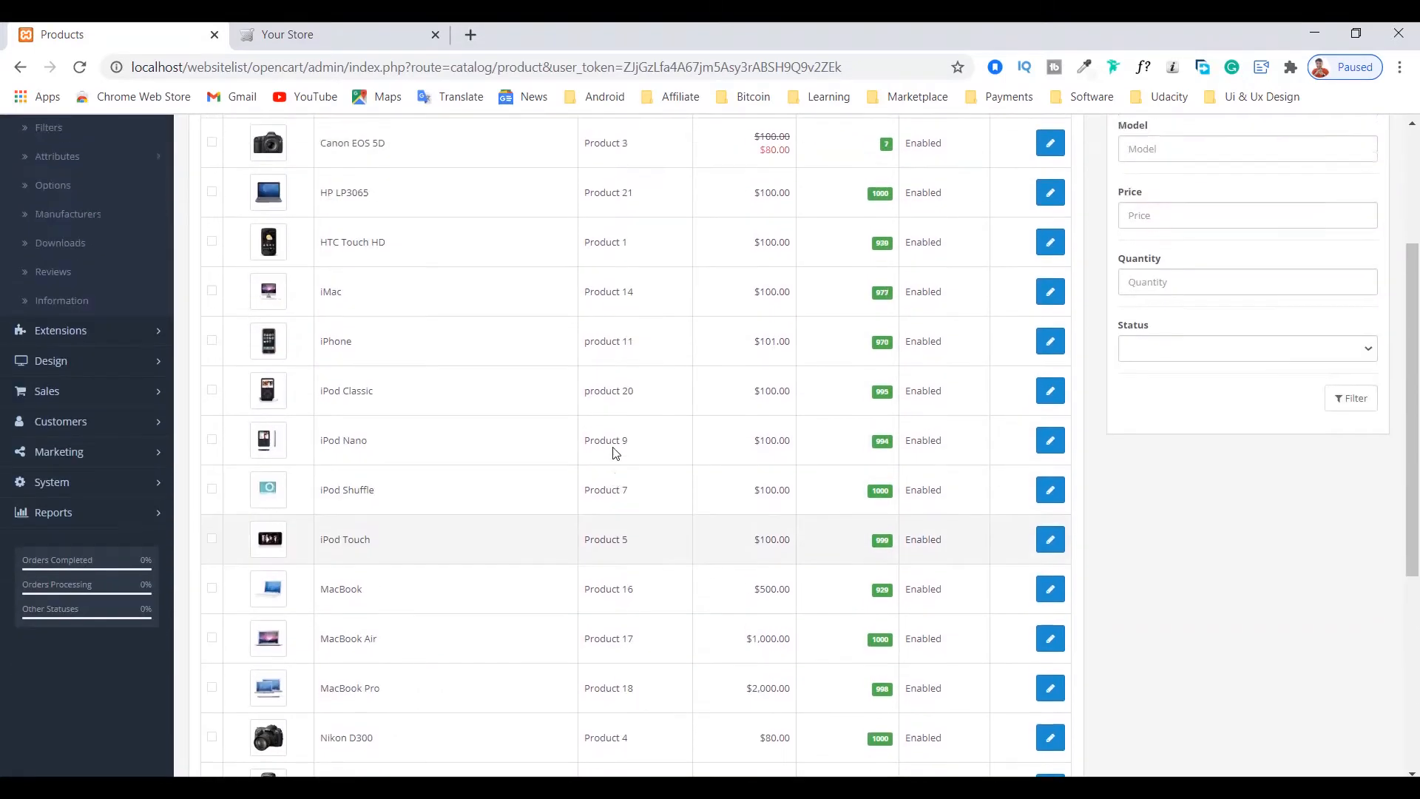
scroll(612, 452, up, 3)
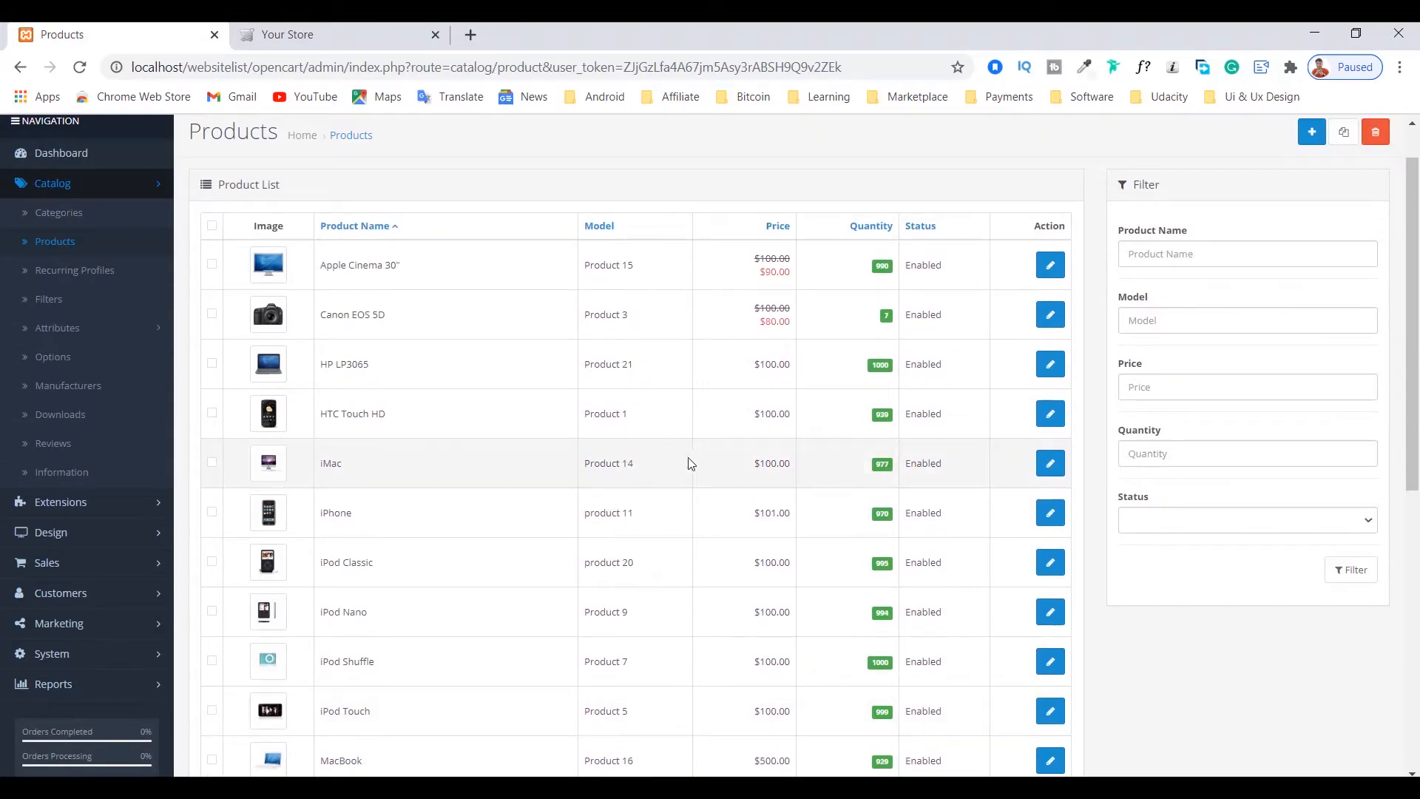
click(288, 27)
scroll(425, 510, down, 3)
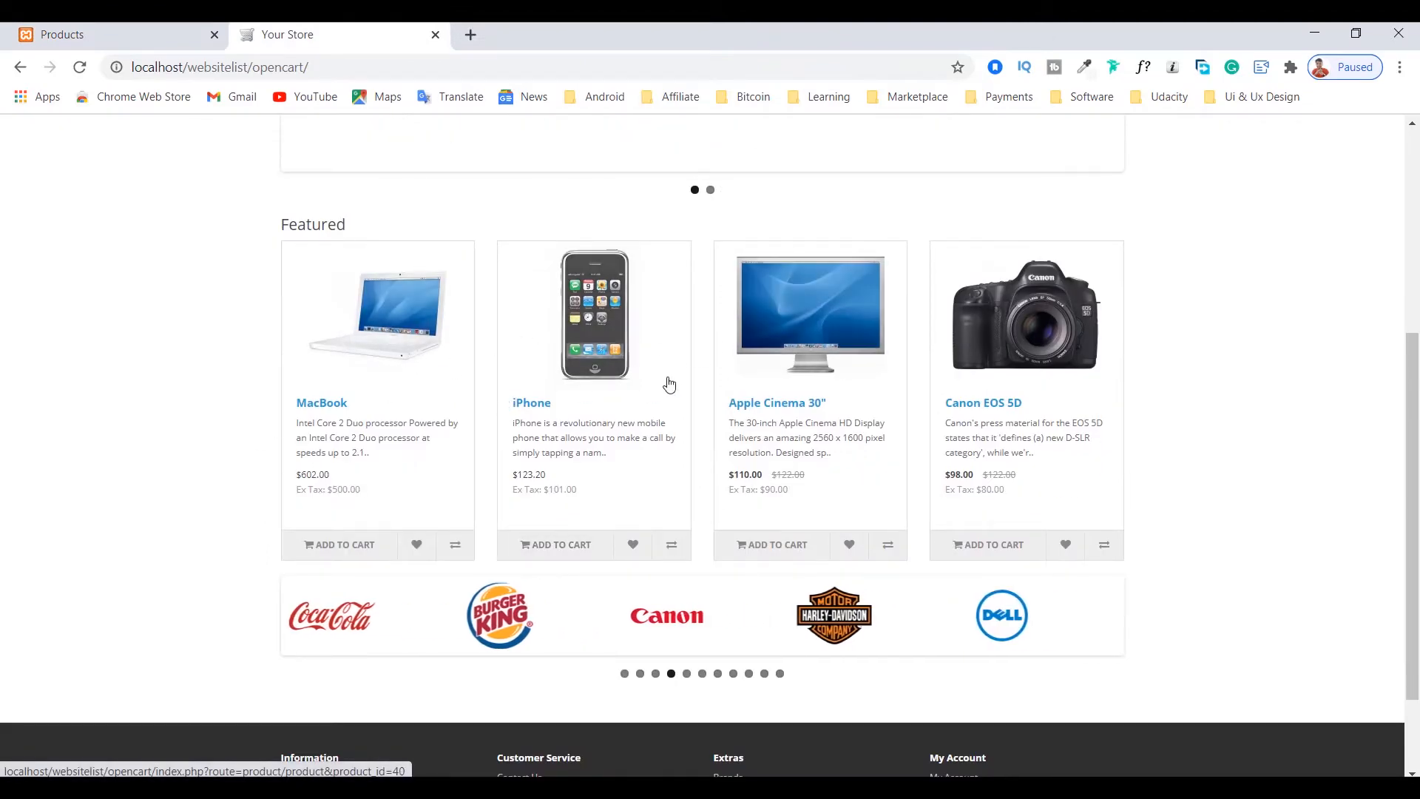
Step: Return to the admin product list, start adding a new product, and review the form's general fields
click(73, 34)
scroll(1001, 393, up, 2)
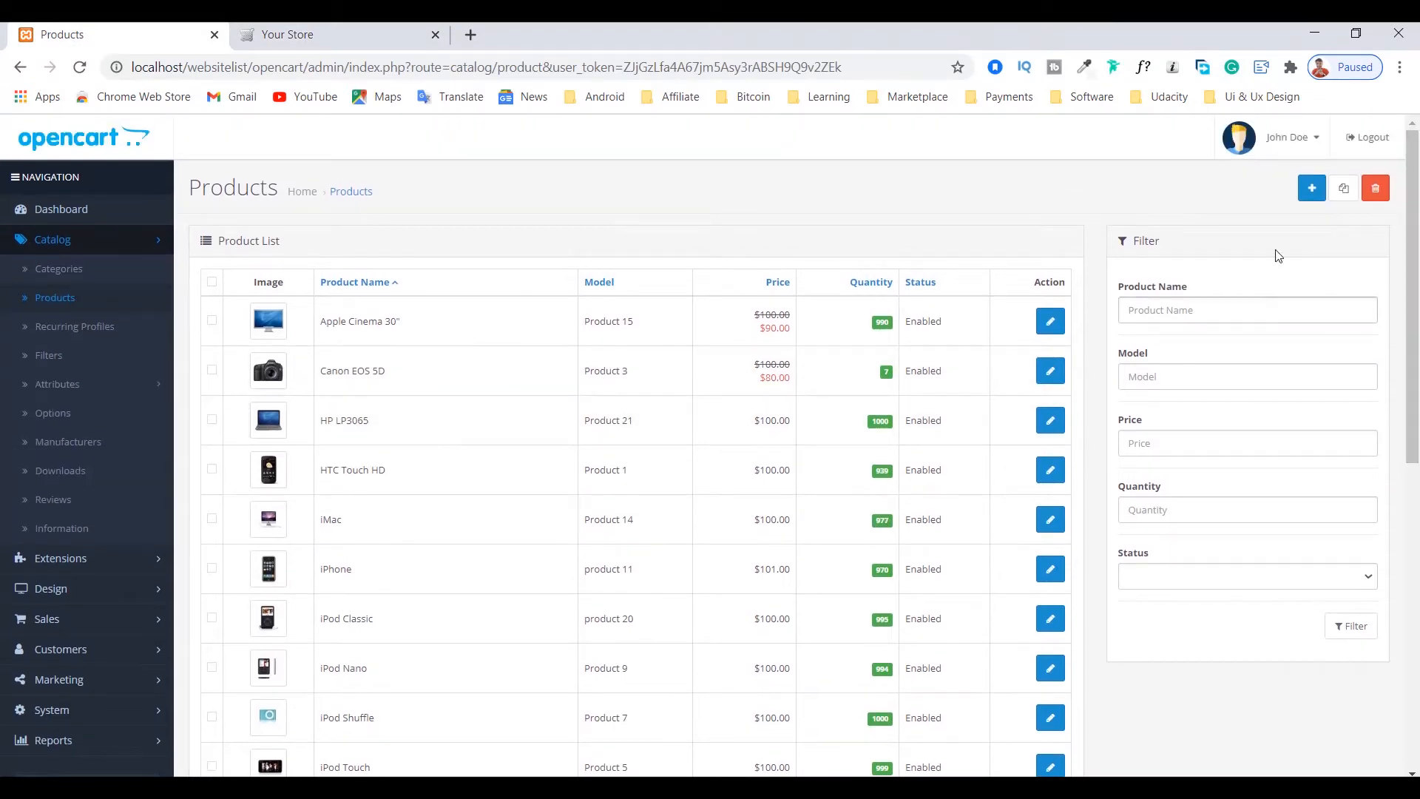
click(1313, 191)
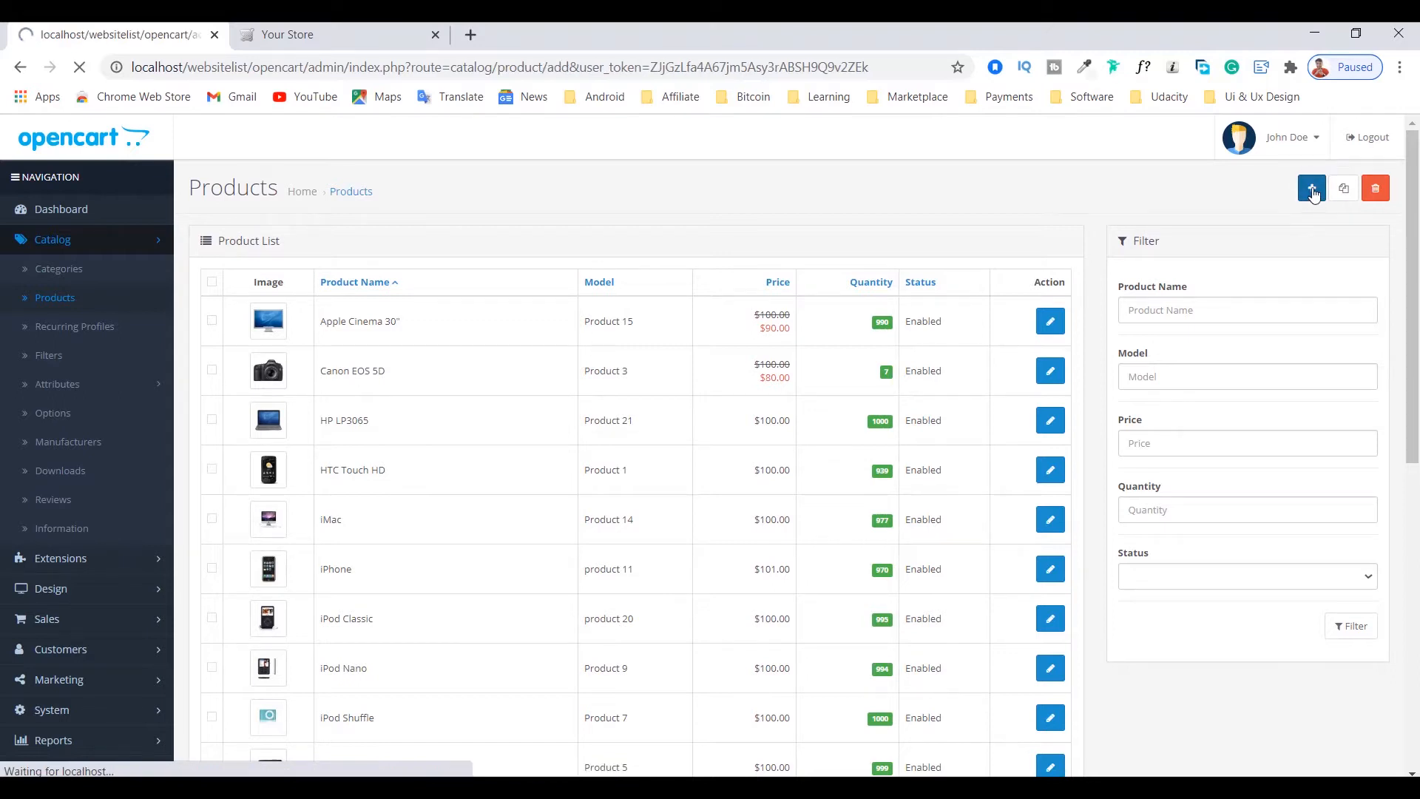
scroll(381, 359, down, 3)
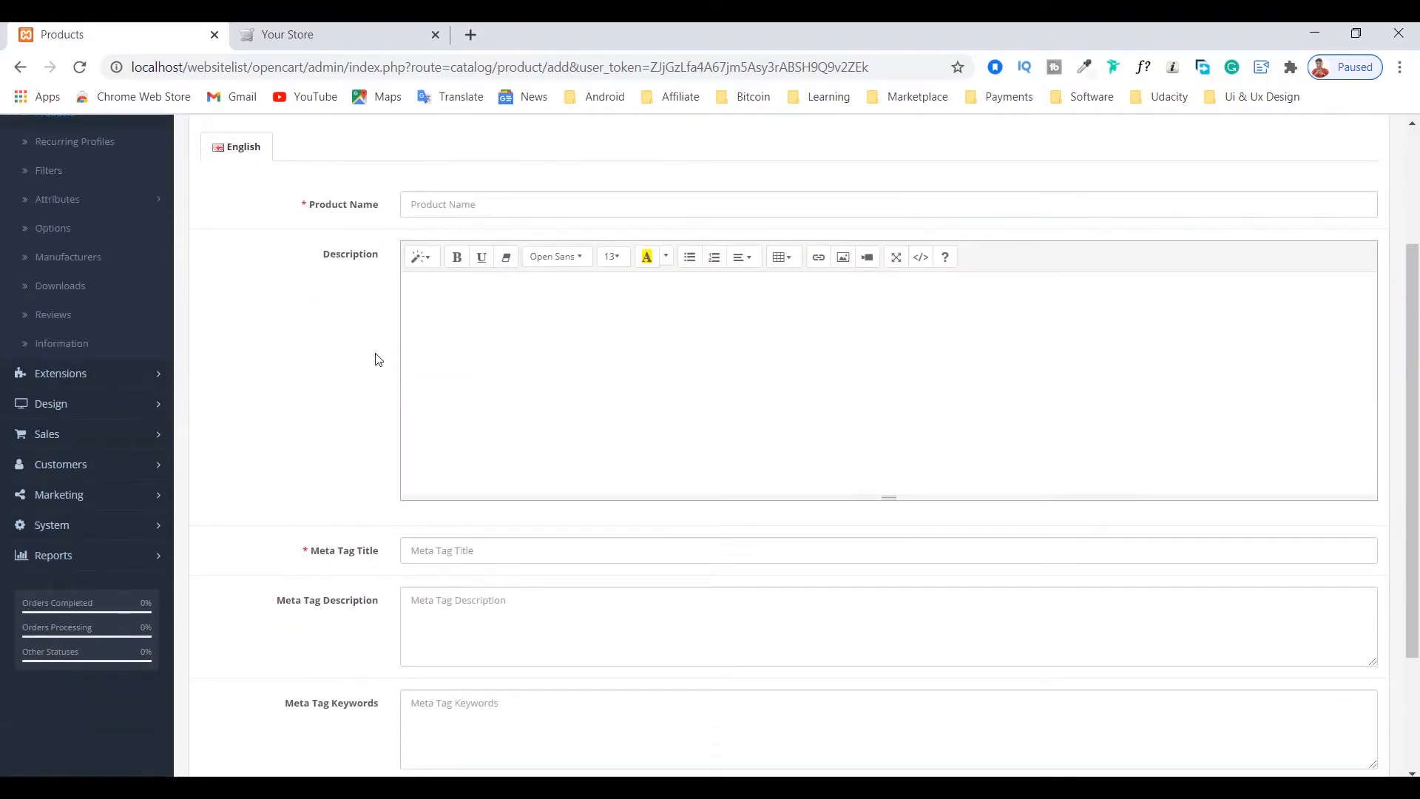
scroll(378, 360, up, 3)
scroll(526, 437, down, 4)
scroll(494, 437, up, 4)
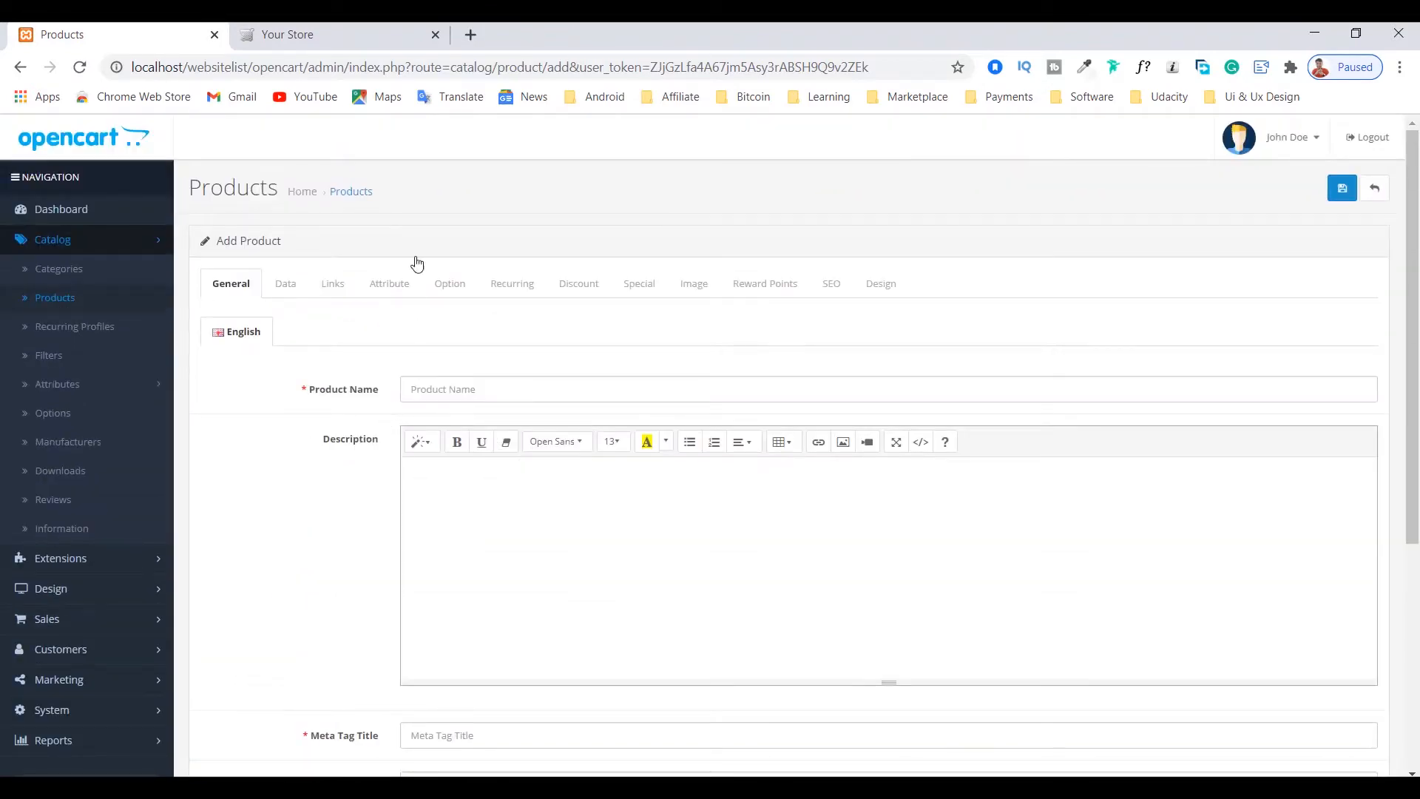
Step: Open the MacBook page on the storefront and examine its images, product name and basic details
click(327, 26)
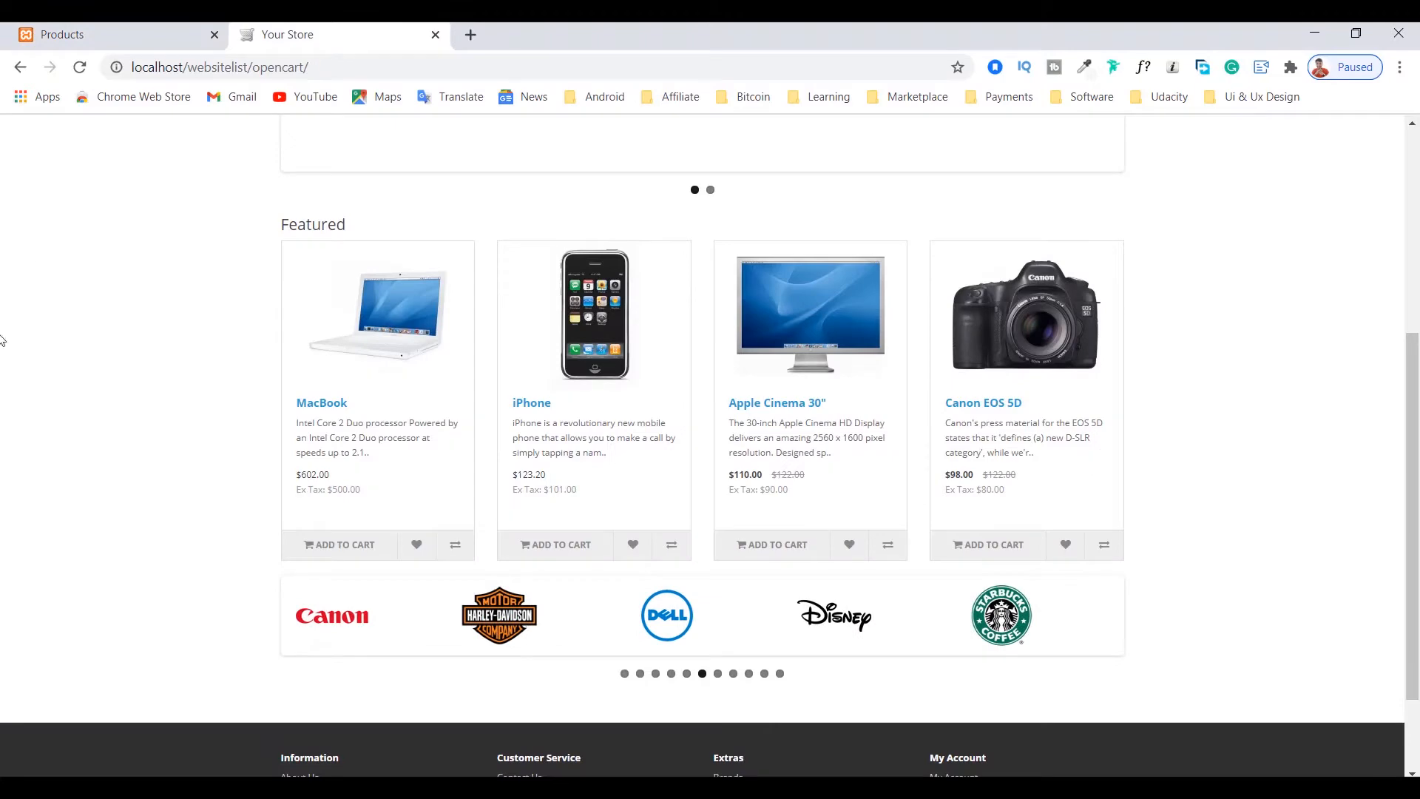
click(320, 412)
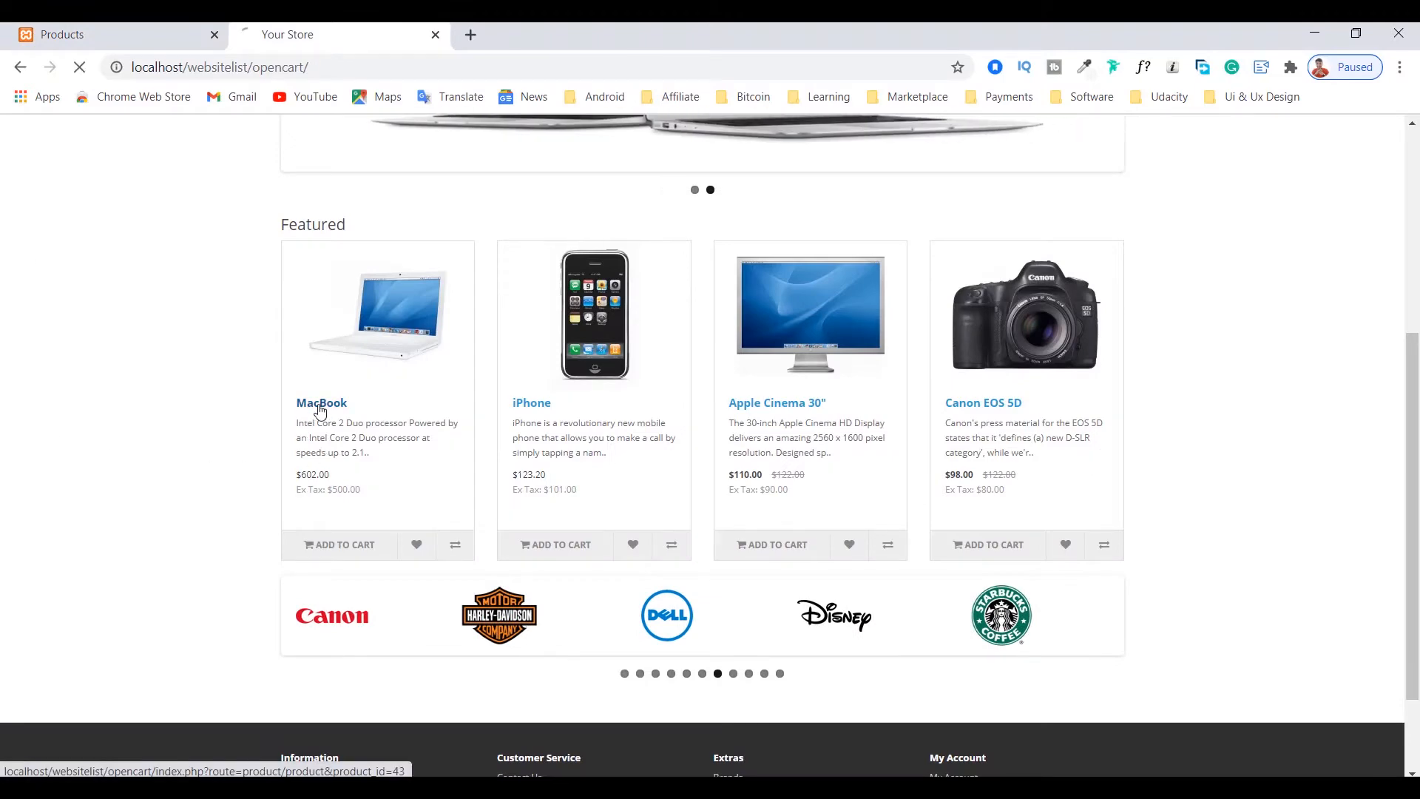
scroll(362, 375, down, 2)
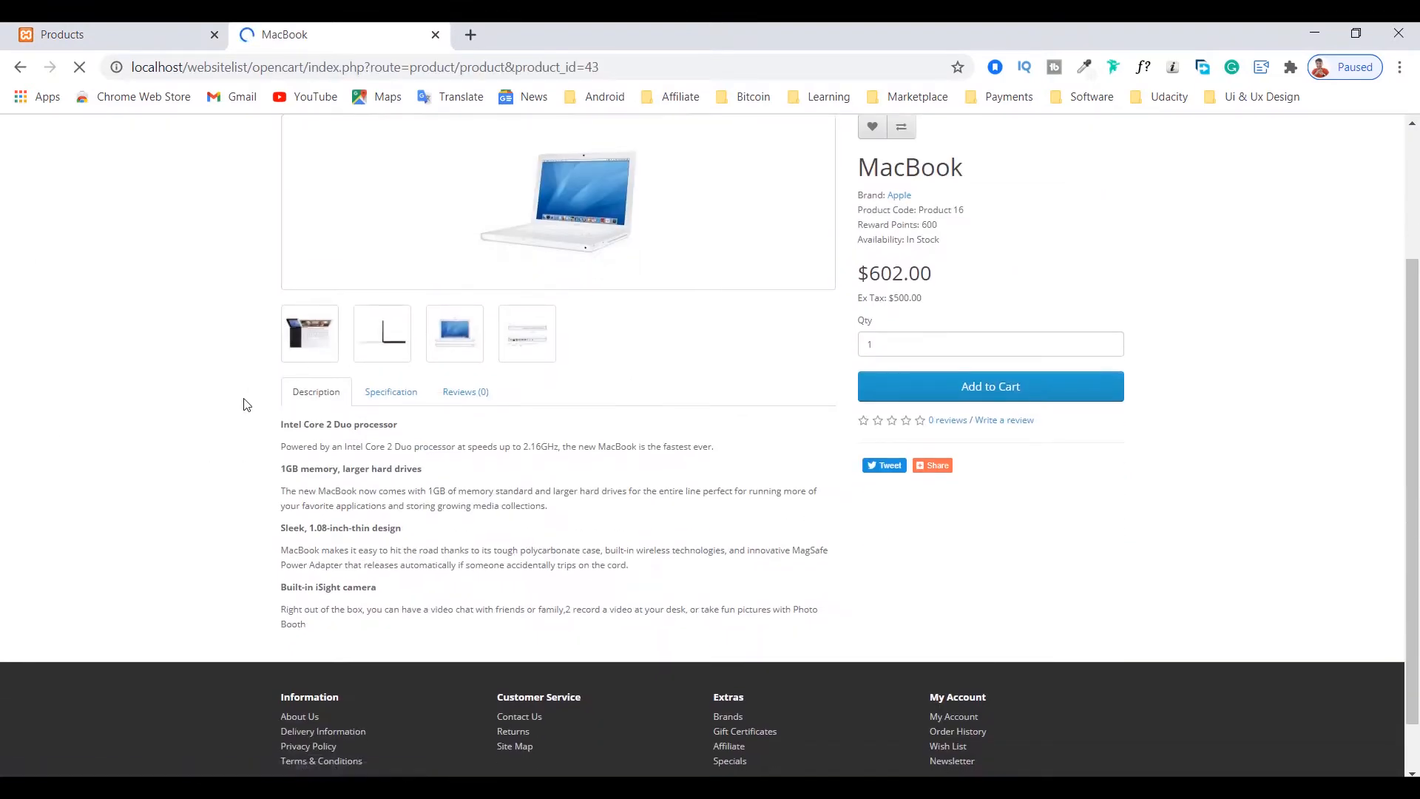
scroll(246, 405, up, 2)
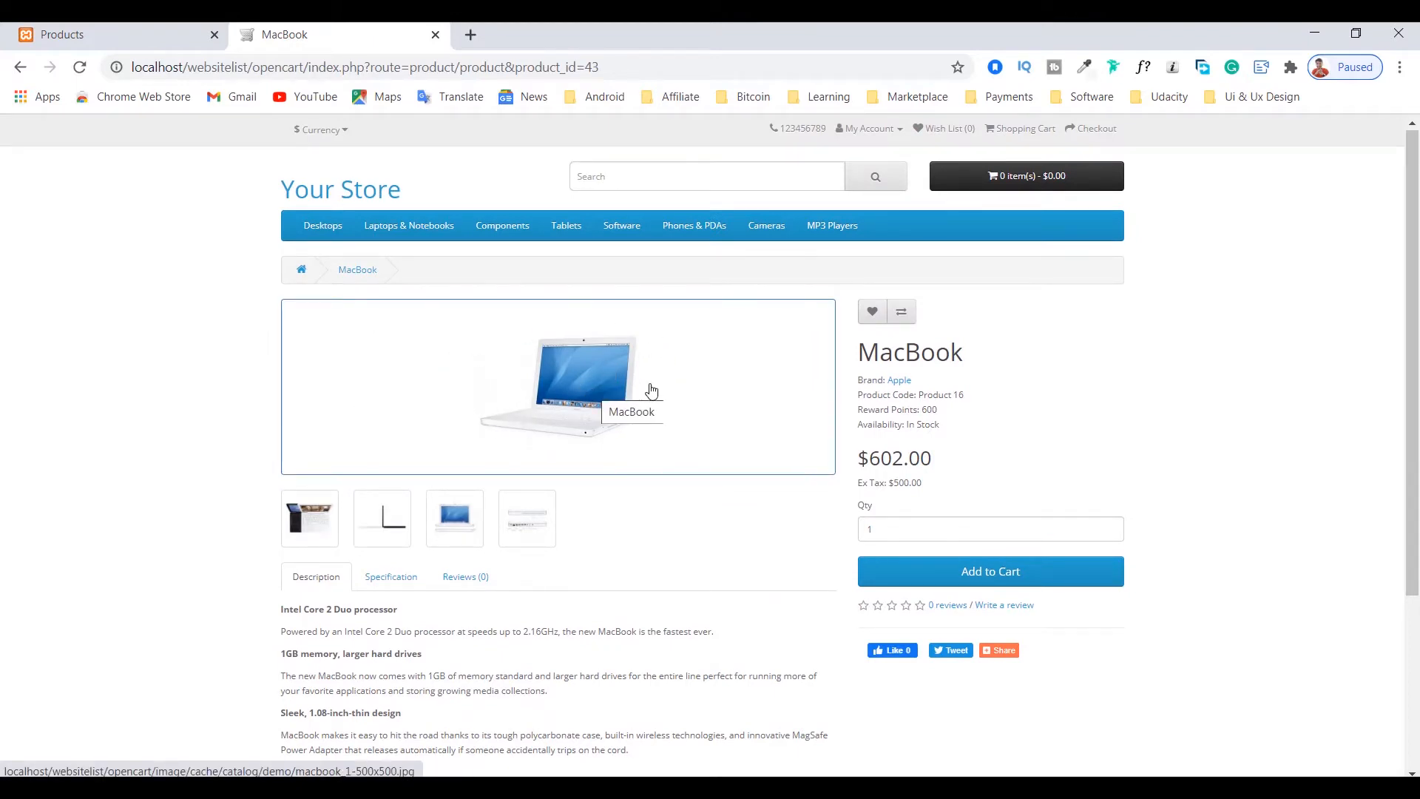
drag(859, 352, 964, 353)
double_click(928, 355)
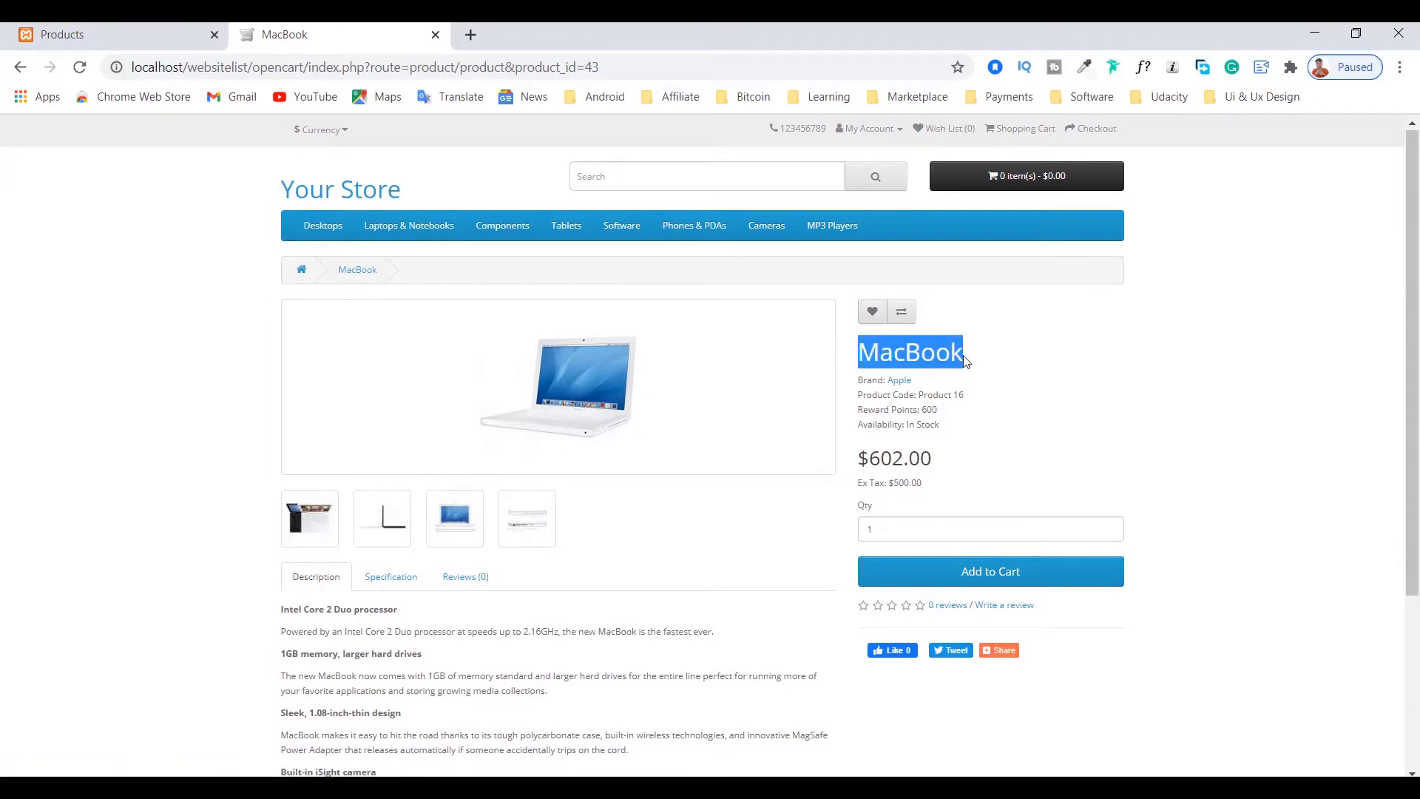
click(963, 355)
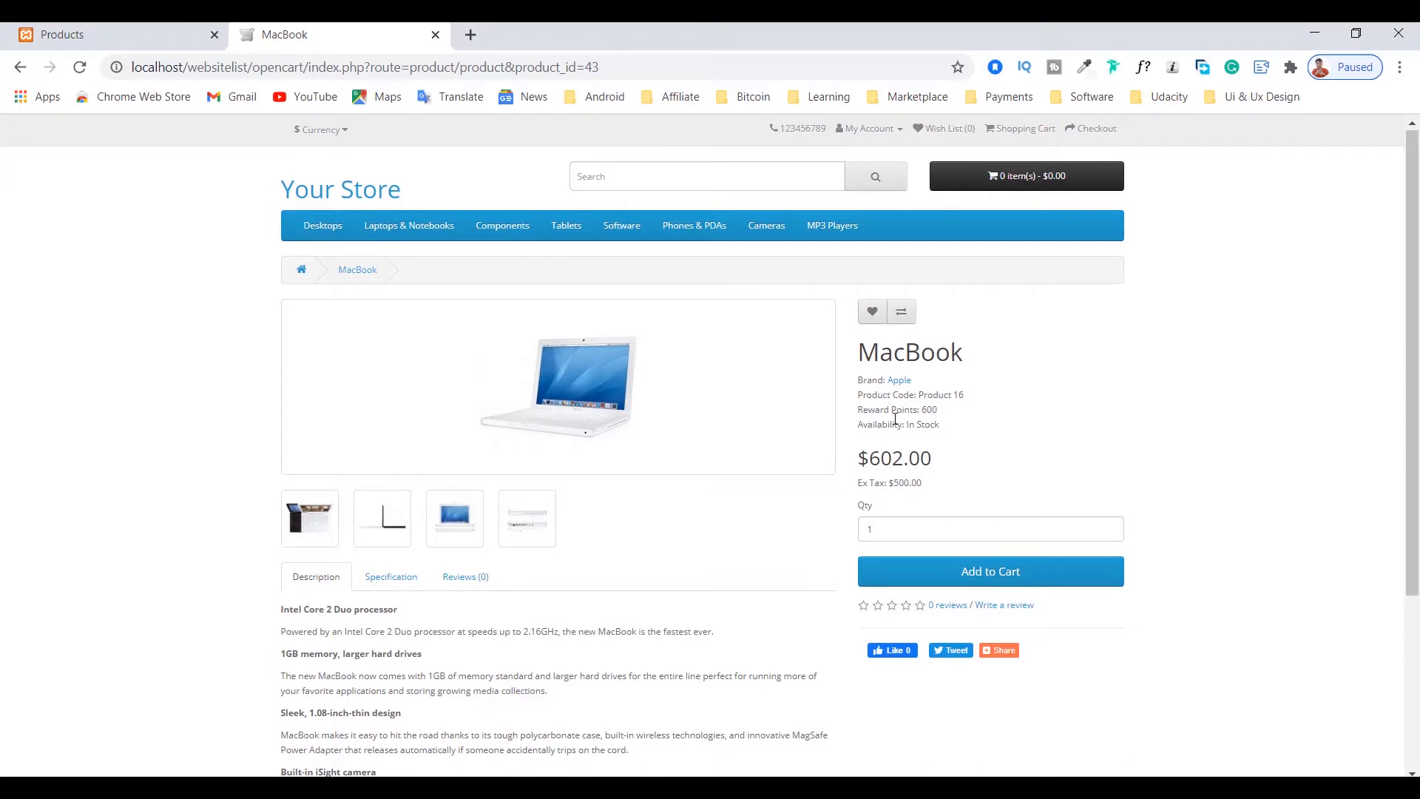
Step: Examine the MacBook's price and its order quantity field on the product page
scroll(955, 419, down, 1)
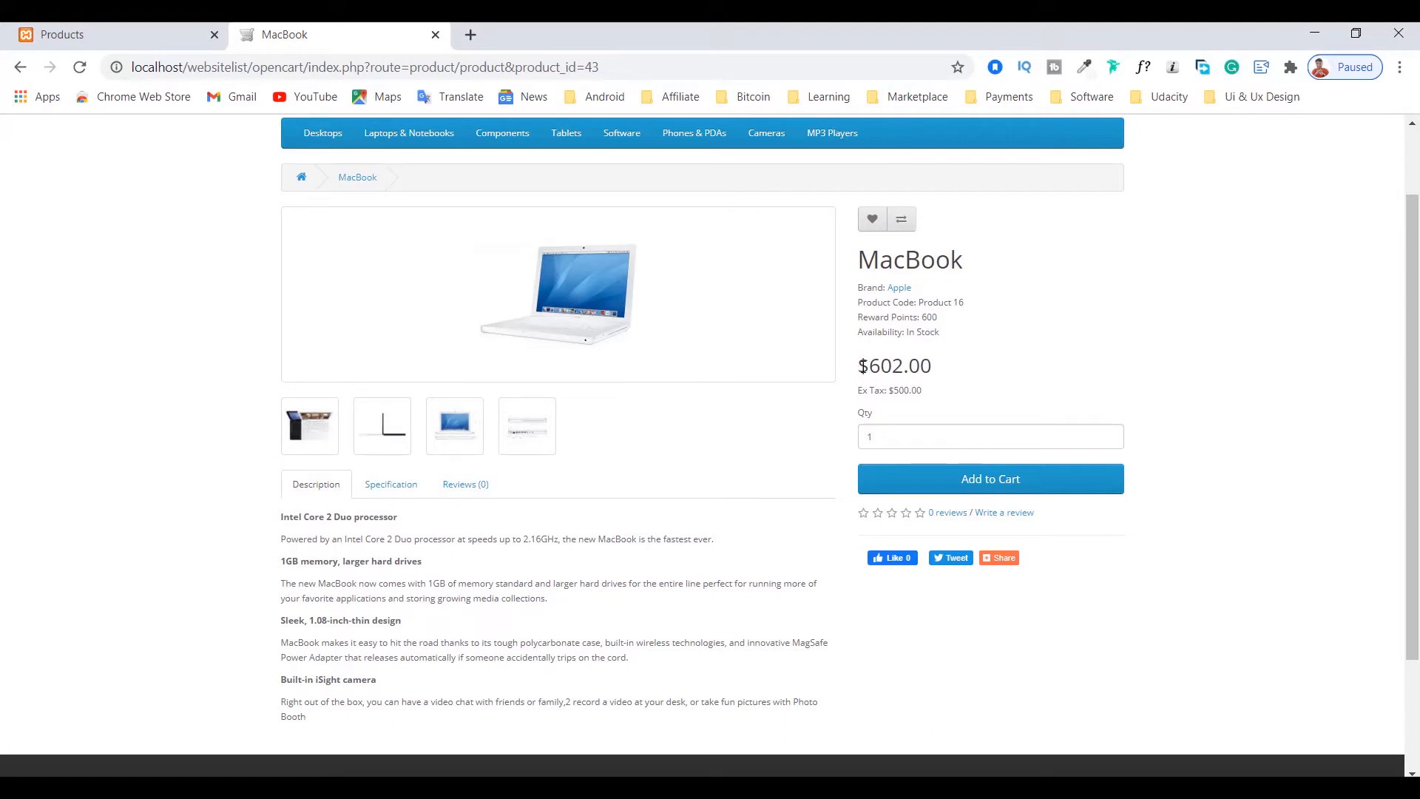
drag(858, 366, 950, 381)
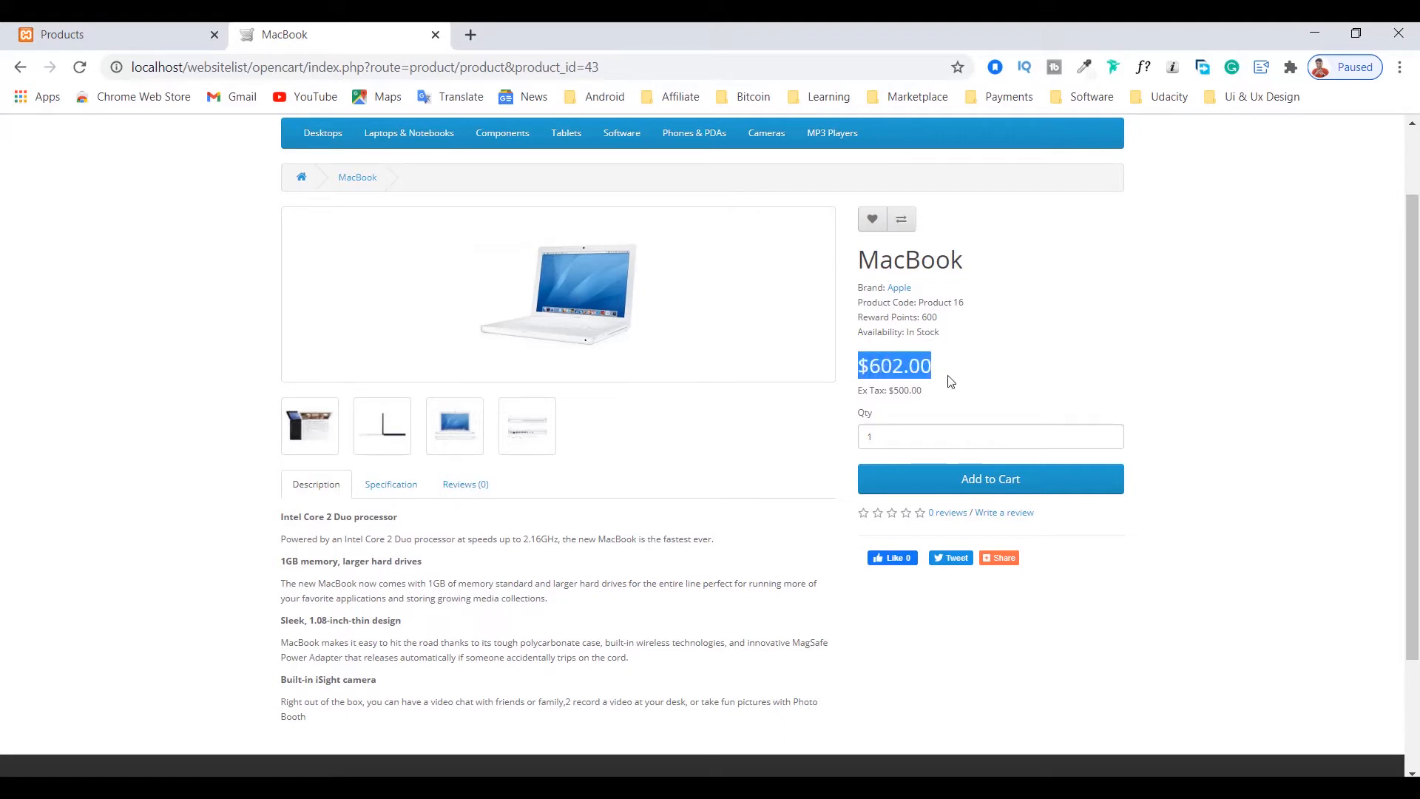
click(895, 368)
scroll(895, 366, down, 2)
click(908, 278)
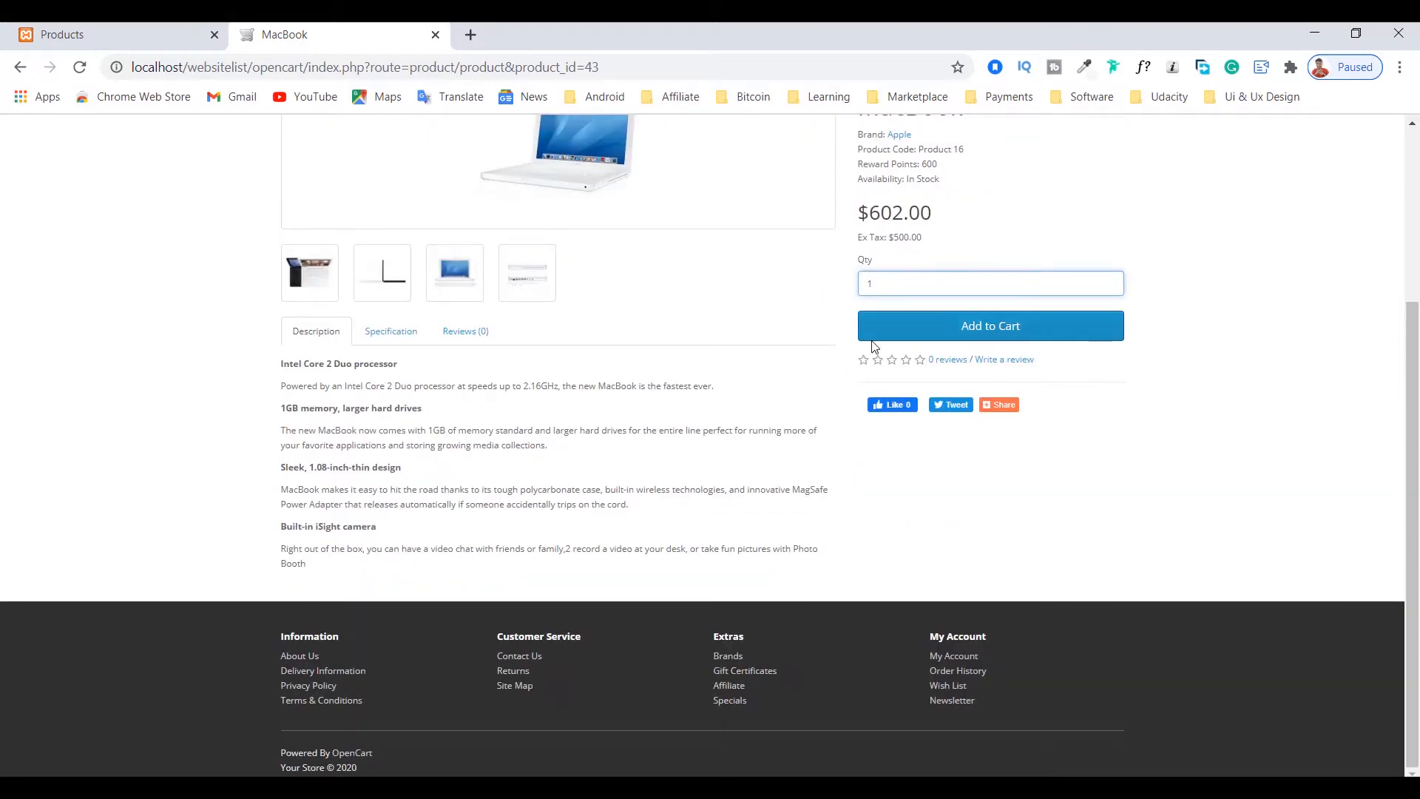
scroll(875, 346, up, 3)
click(878, 442)
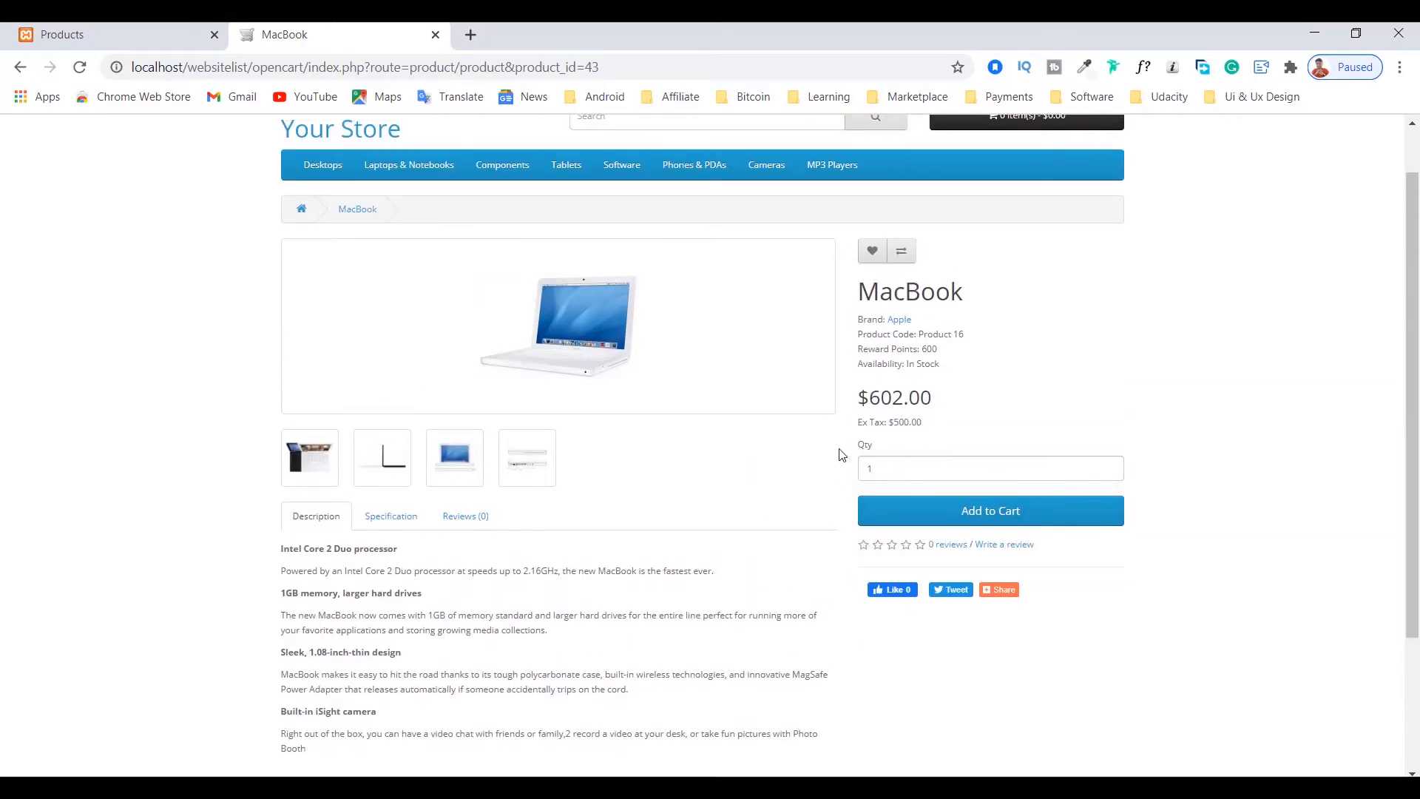
double_click(878, 467)
click(908, 441)
click(907, 469)
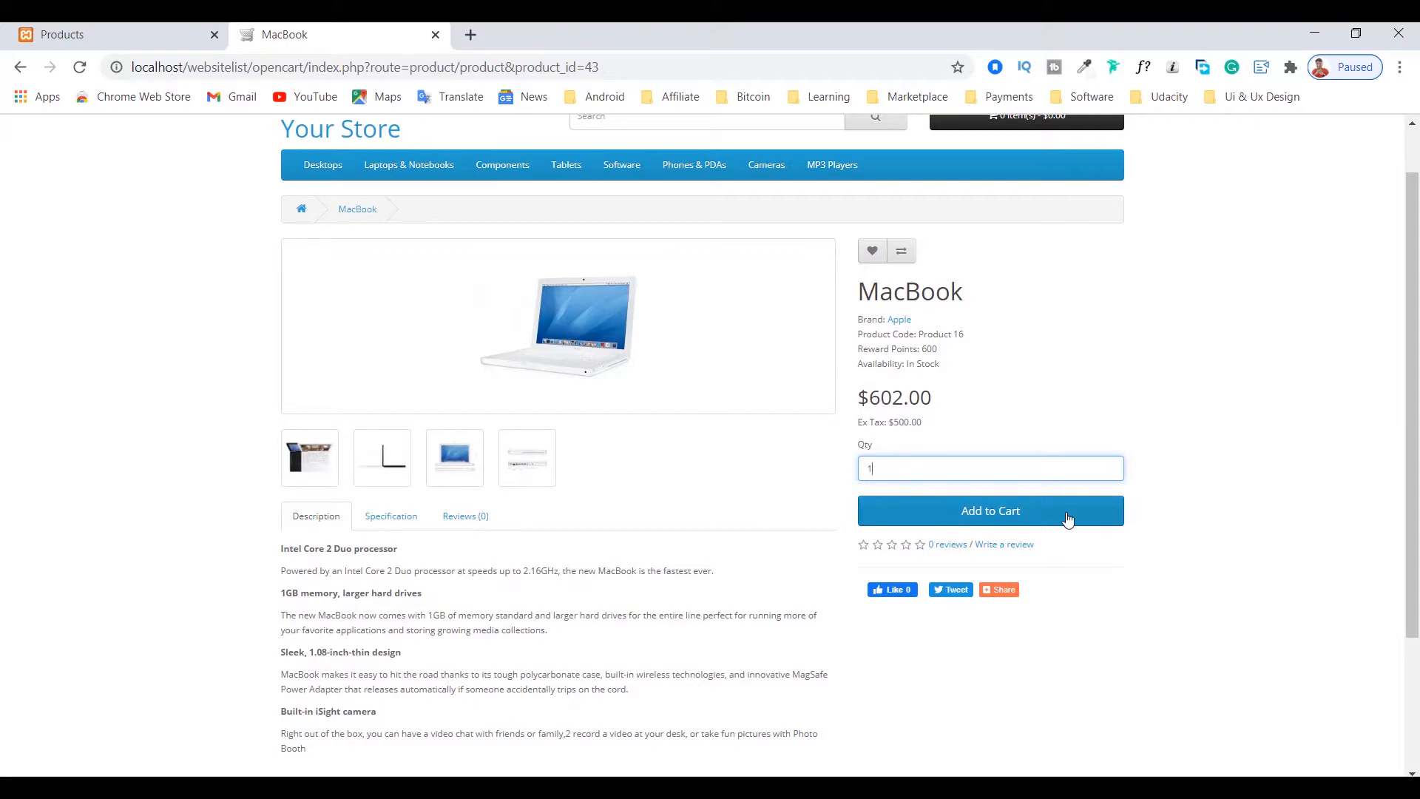
Step: Read the MacBook's description and view its specification
scroll(664, 484, down, 1)
scroll(664, 483, down, 1)
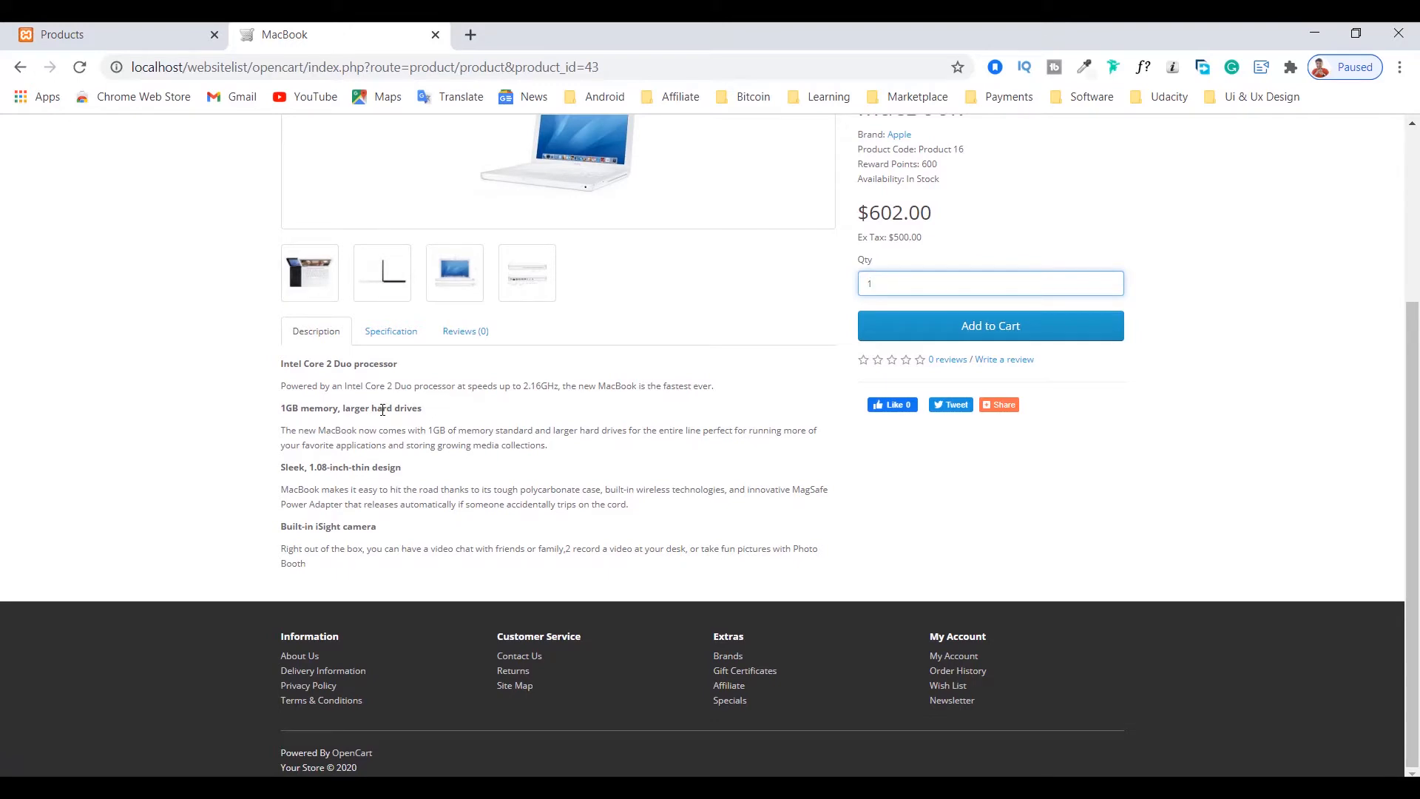
drag(281, 363, 348, 550)
click(357, 508)
click(390, 330)
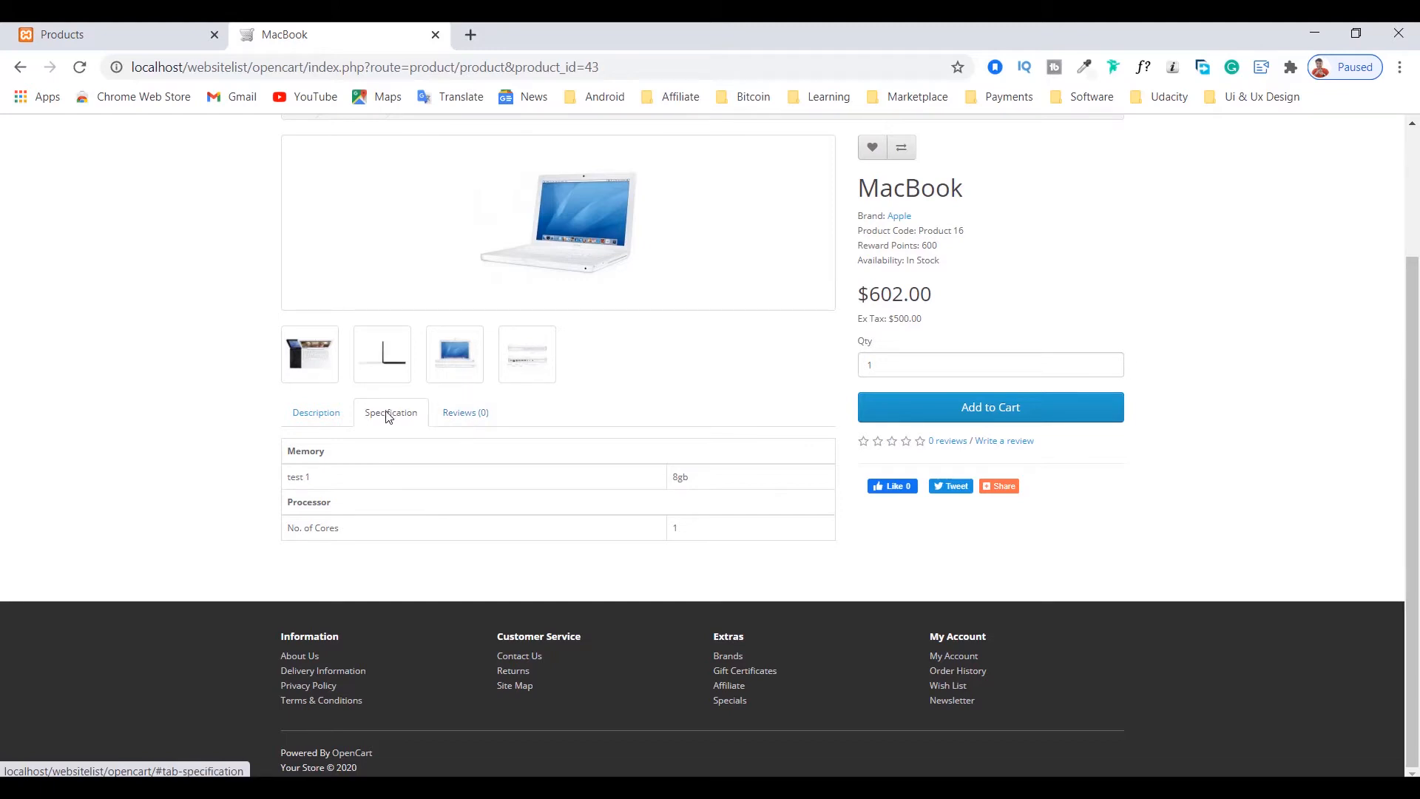
Step: View the MacBook's reviews section and its form for writing a review
click(455, 412)
scroll(348, 453, down, 3)
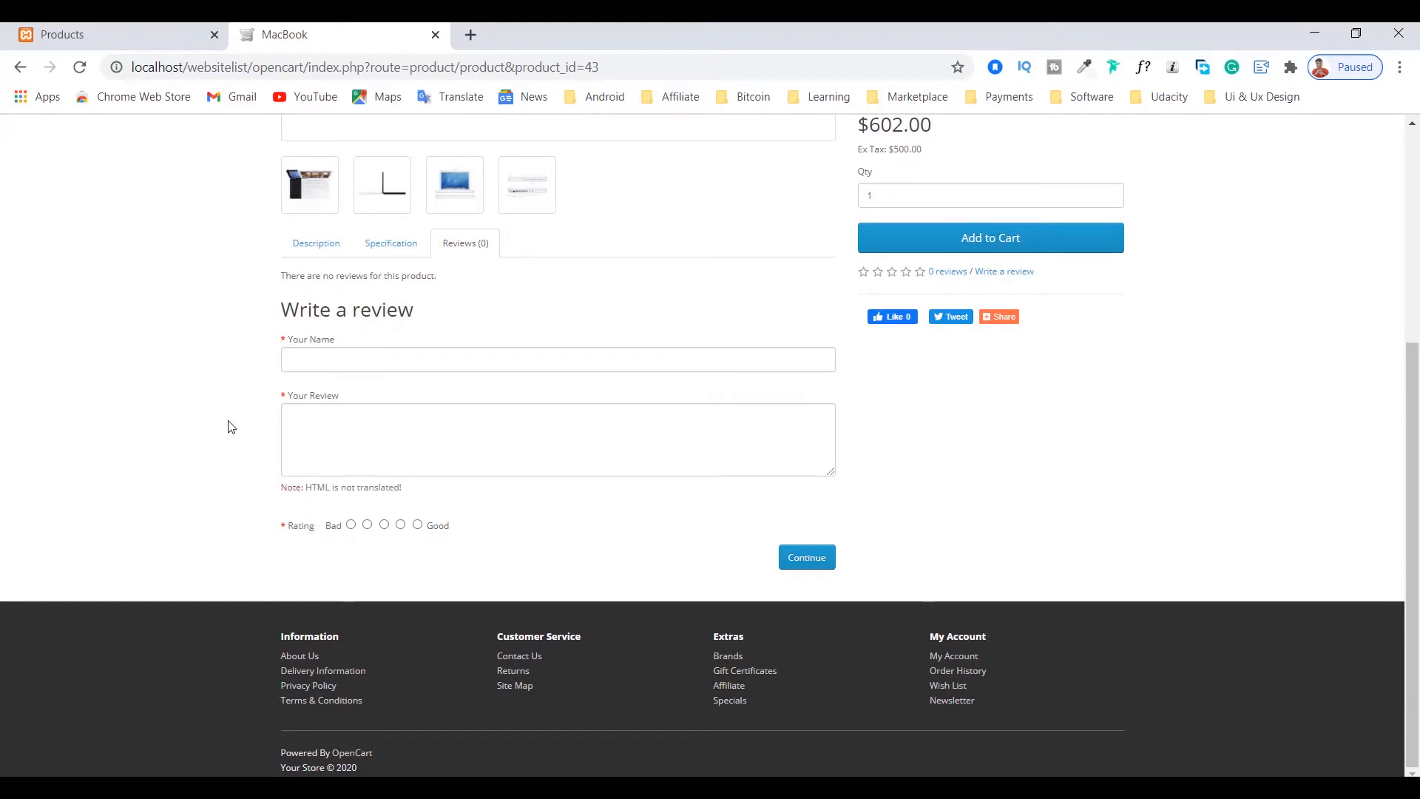
click(338, 358)
click(146, 361)
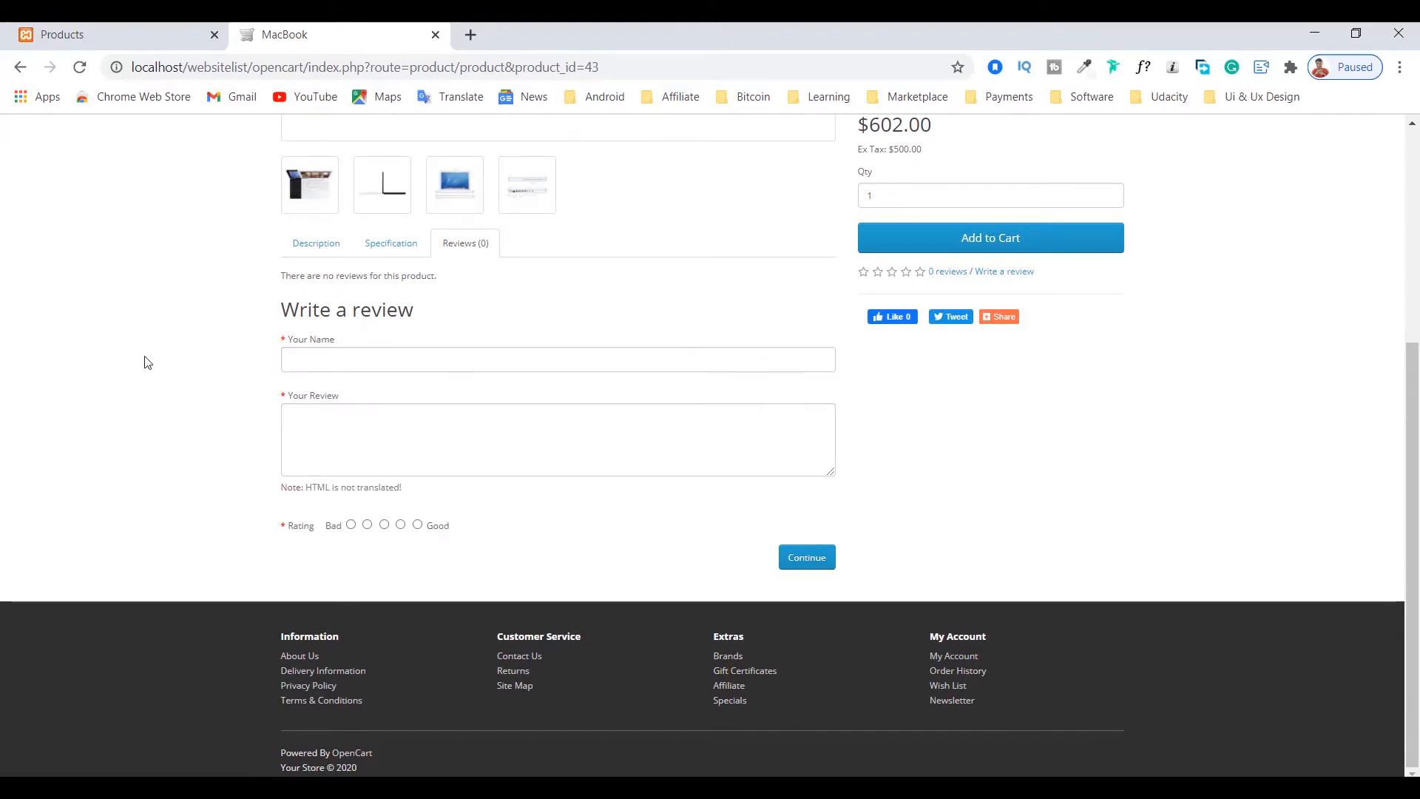
scroll(175, 395, up, 5)
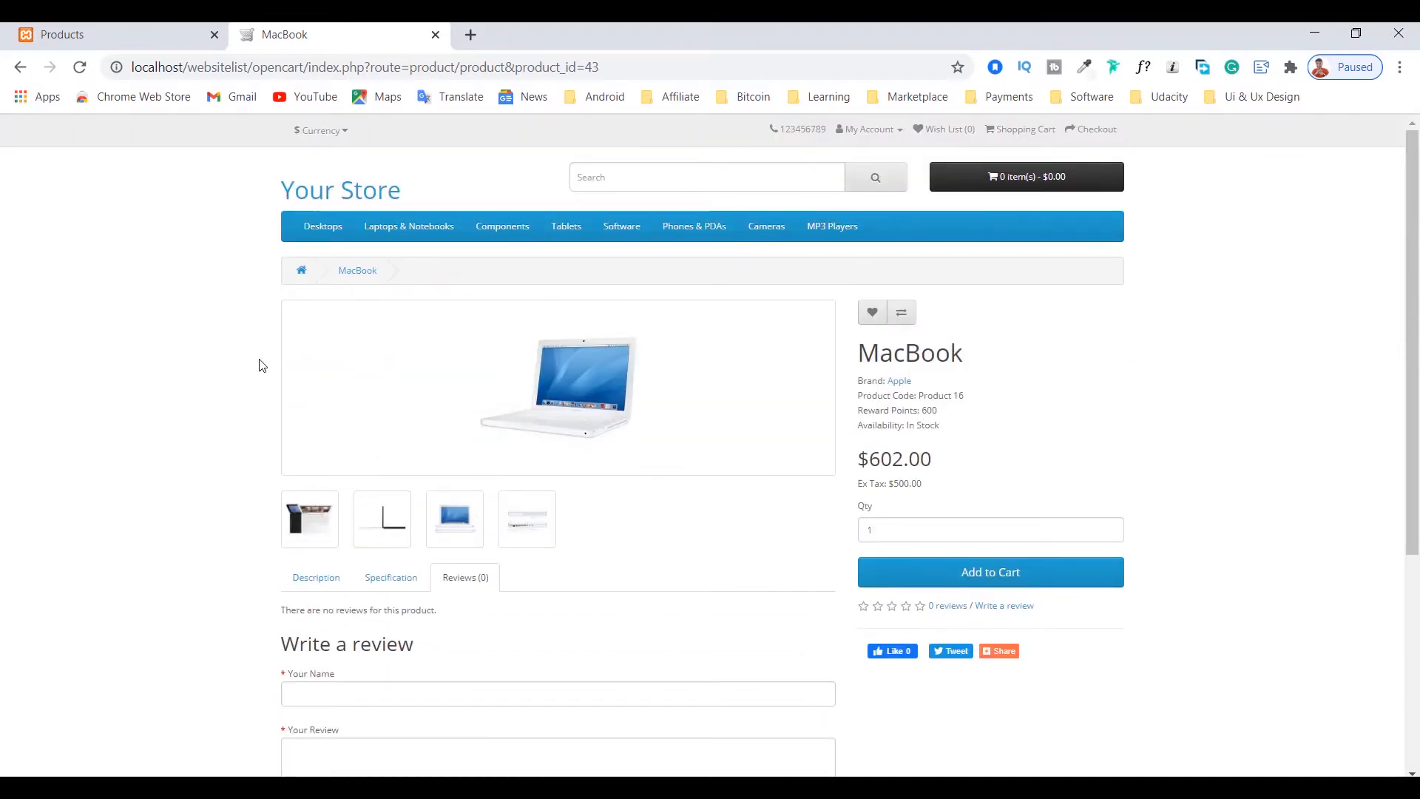
Step: Return to the new product form in the admin, activate the Product Name field, and review the general fields
click(99, 26)
scroll(491, 491, down, 1)
scroll(492, 494, up, 1)
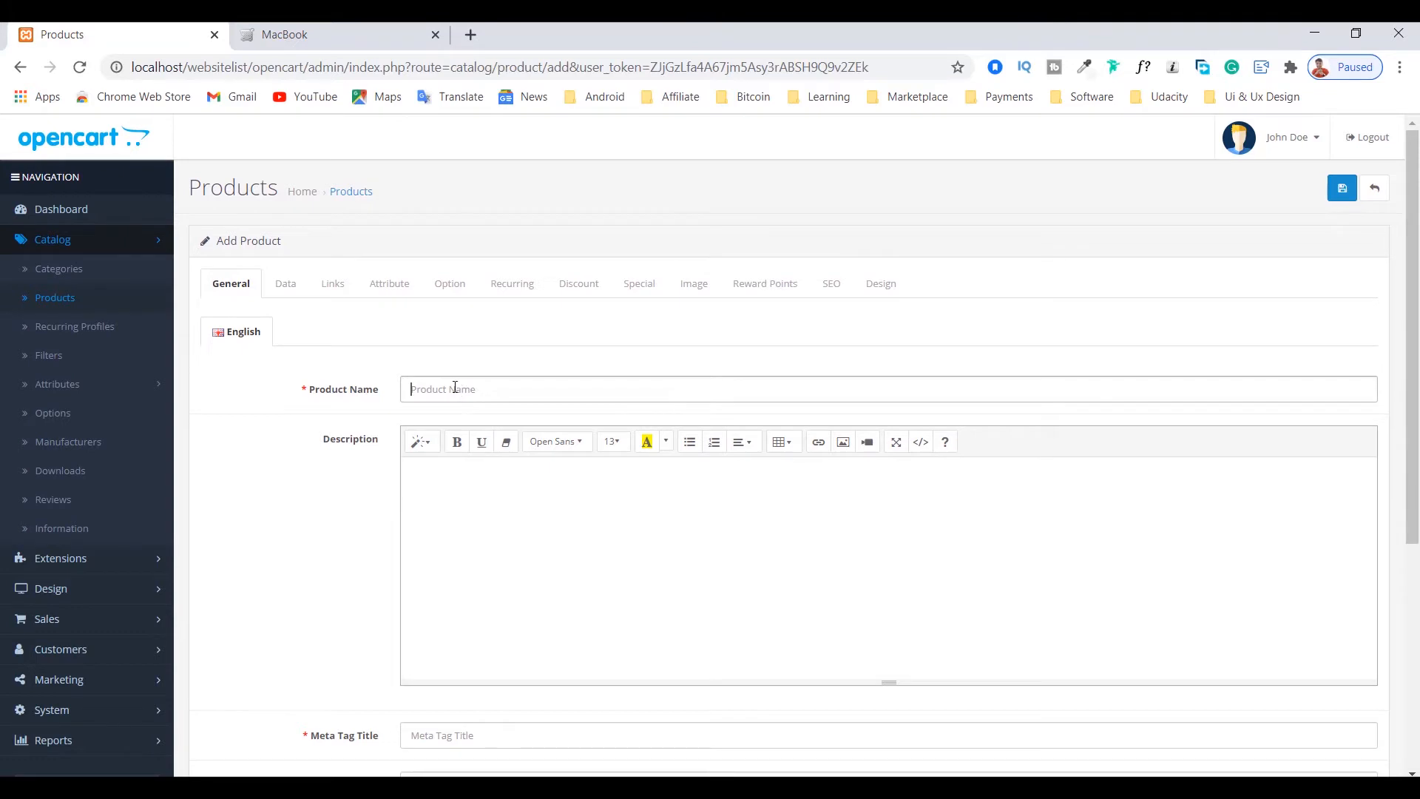
scroll(314, 416, down, 1)
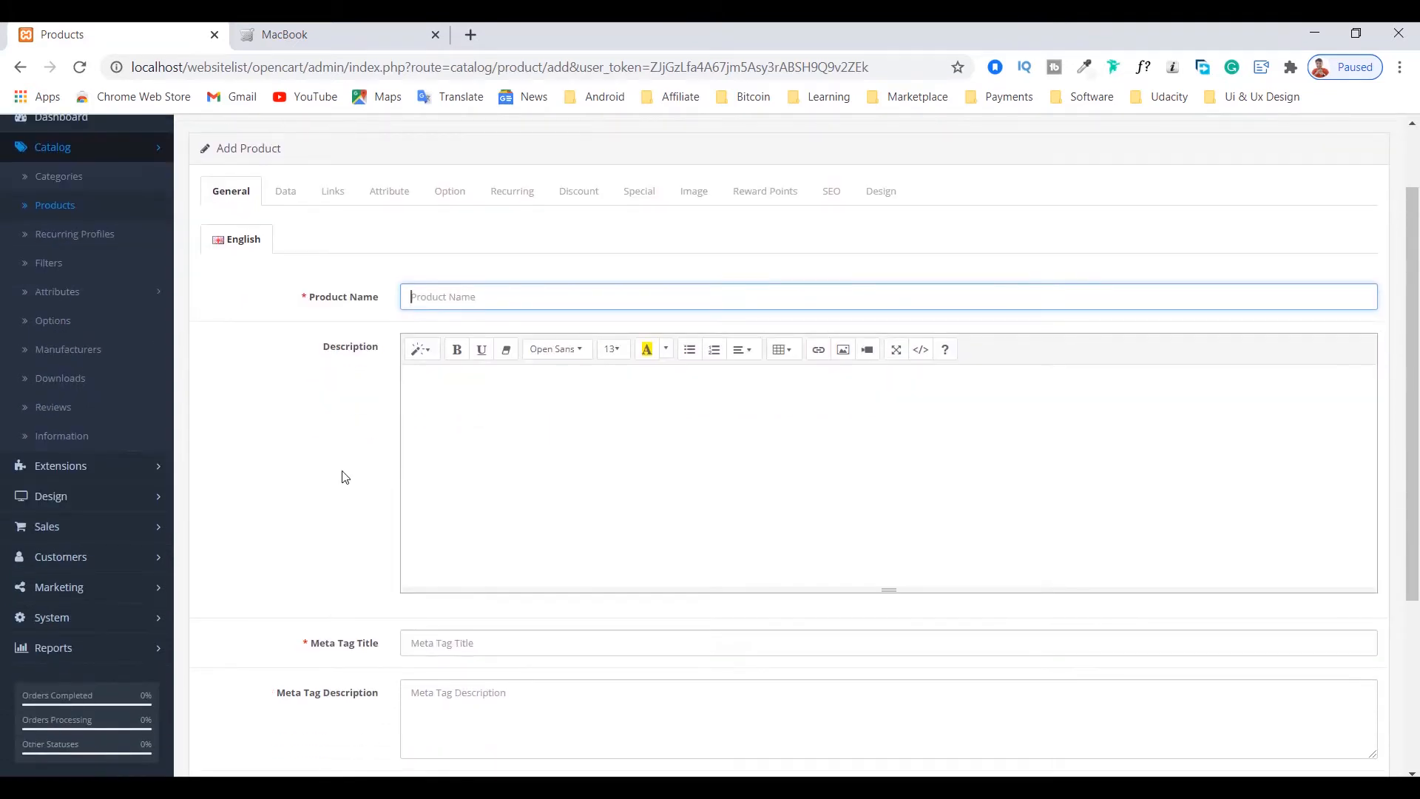
scroll(342, 479, up, 1)
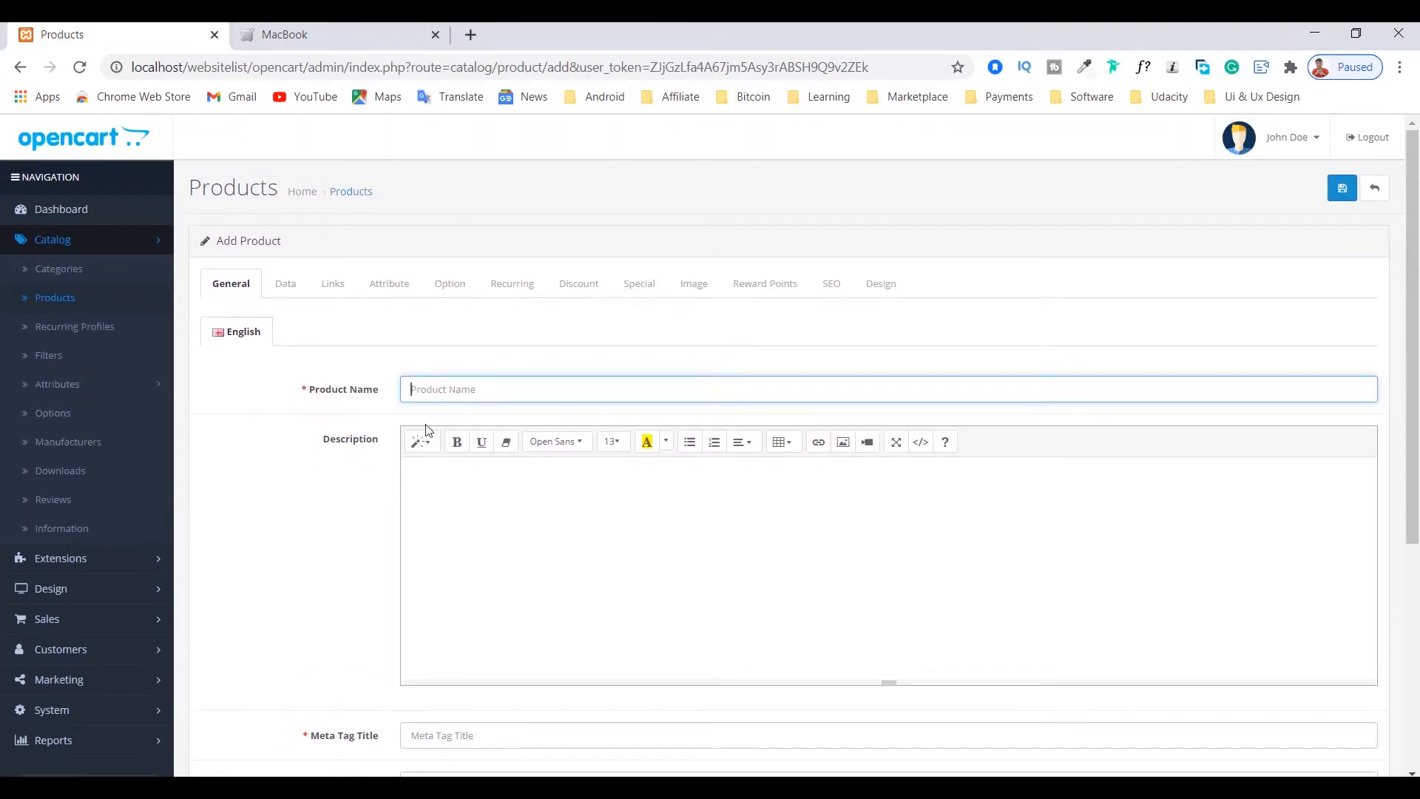
Step: Switch to the op.txt product notes in Notepad, with the Product Name field active in the new product form
scroll(426, 427, down, 1)
click(467, 296)
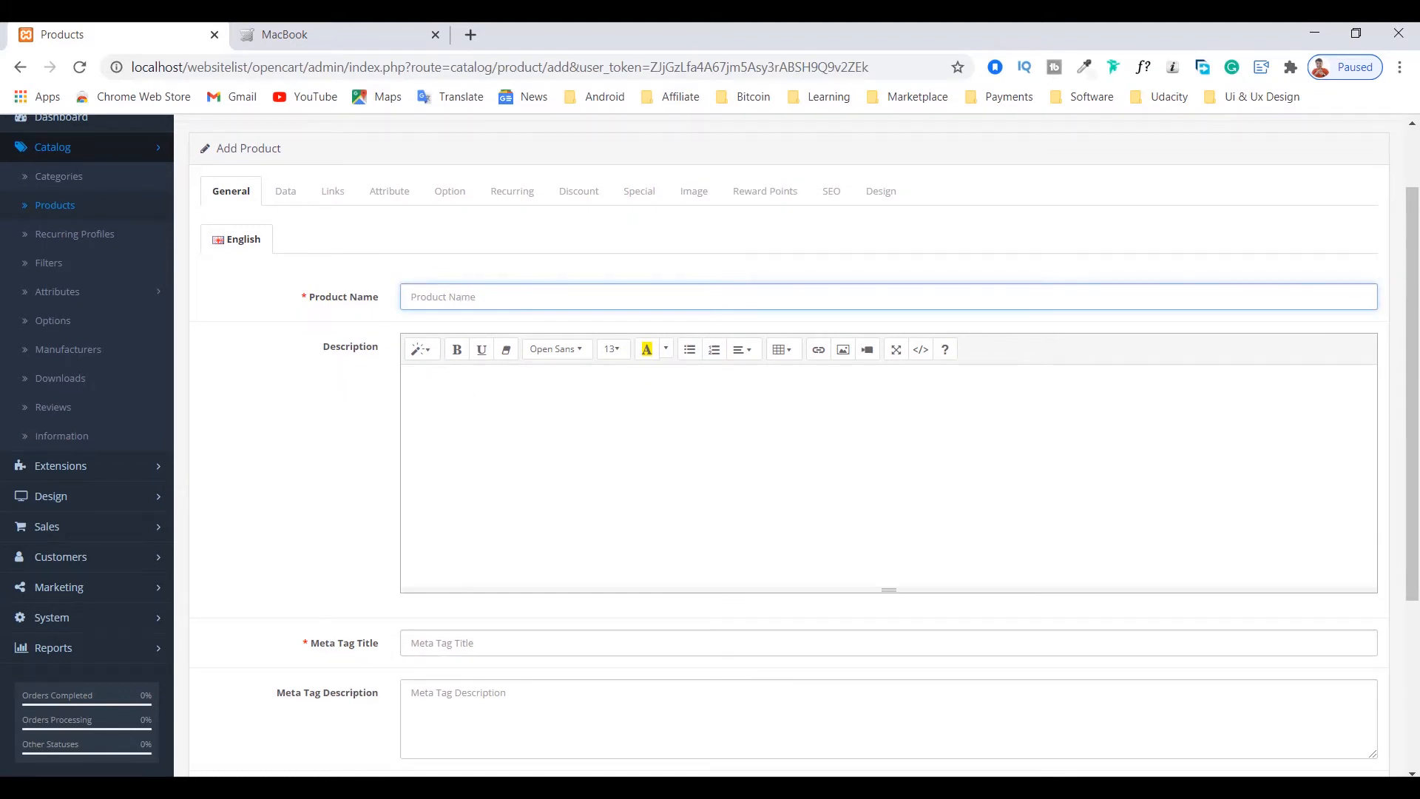
mouse_move(387, 788)
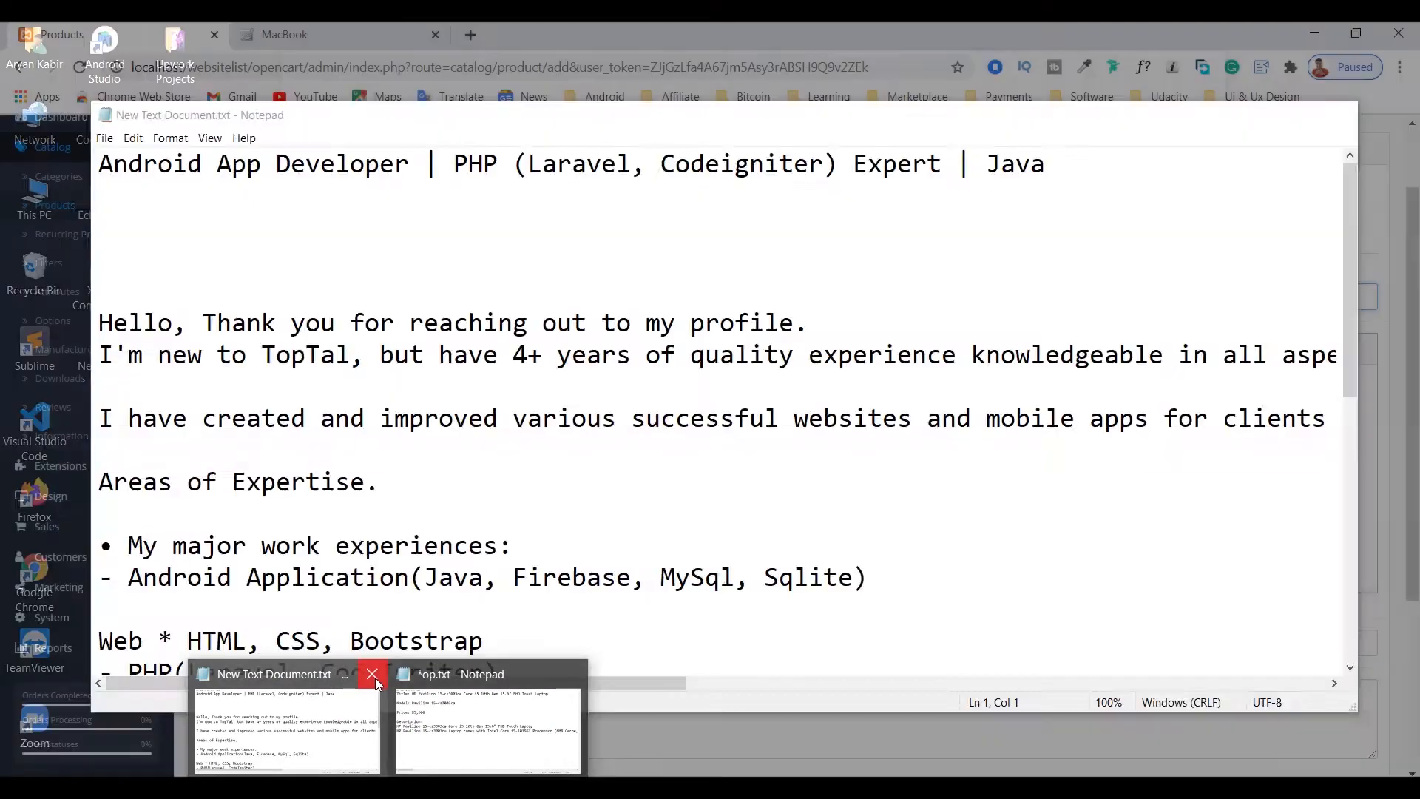
click(371, 673)
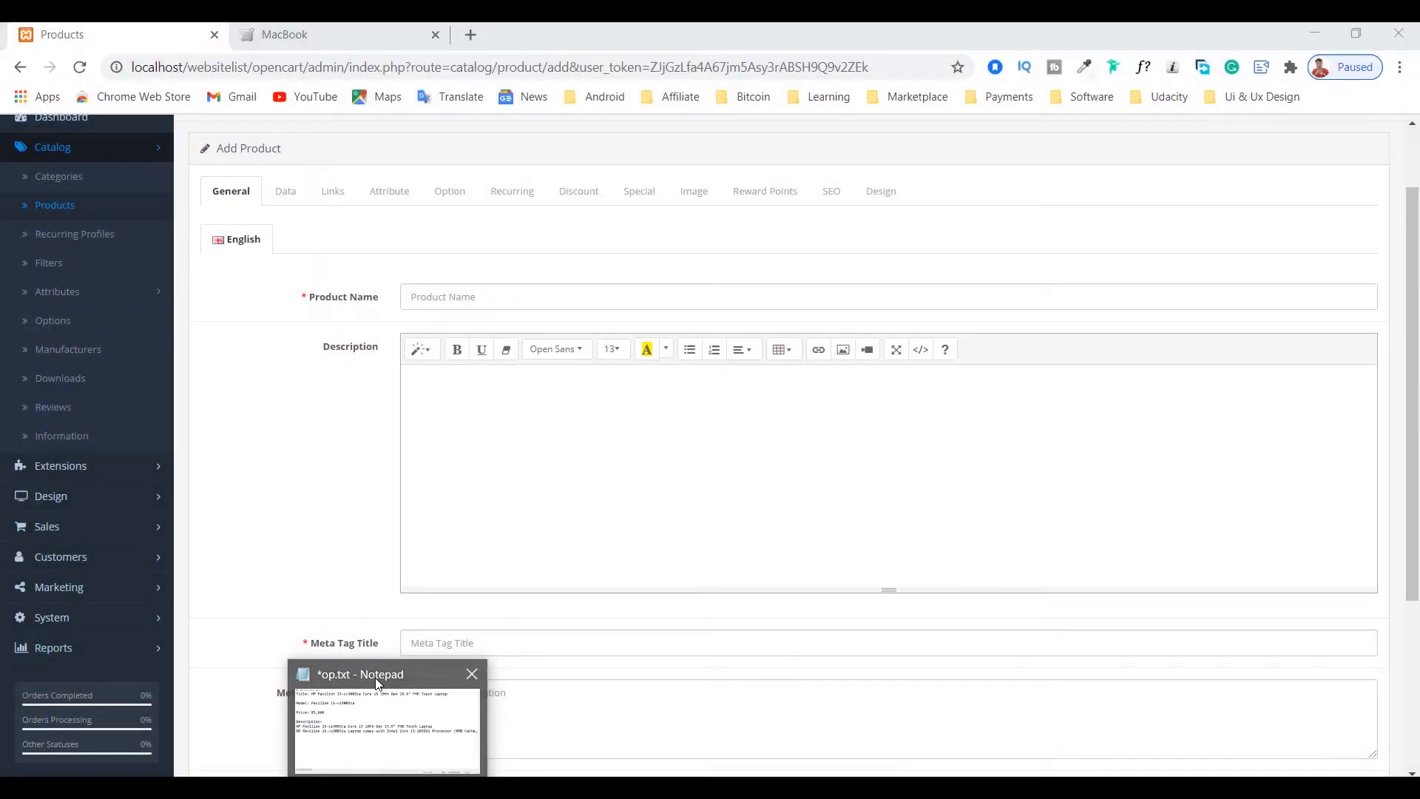
mouse_move(388, 788)
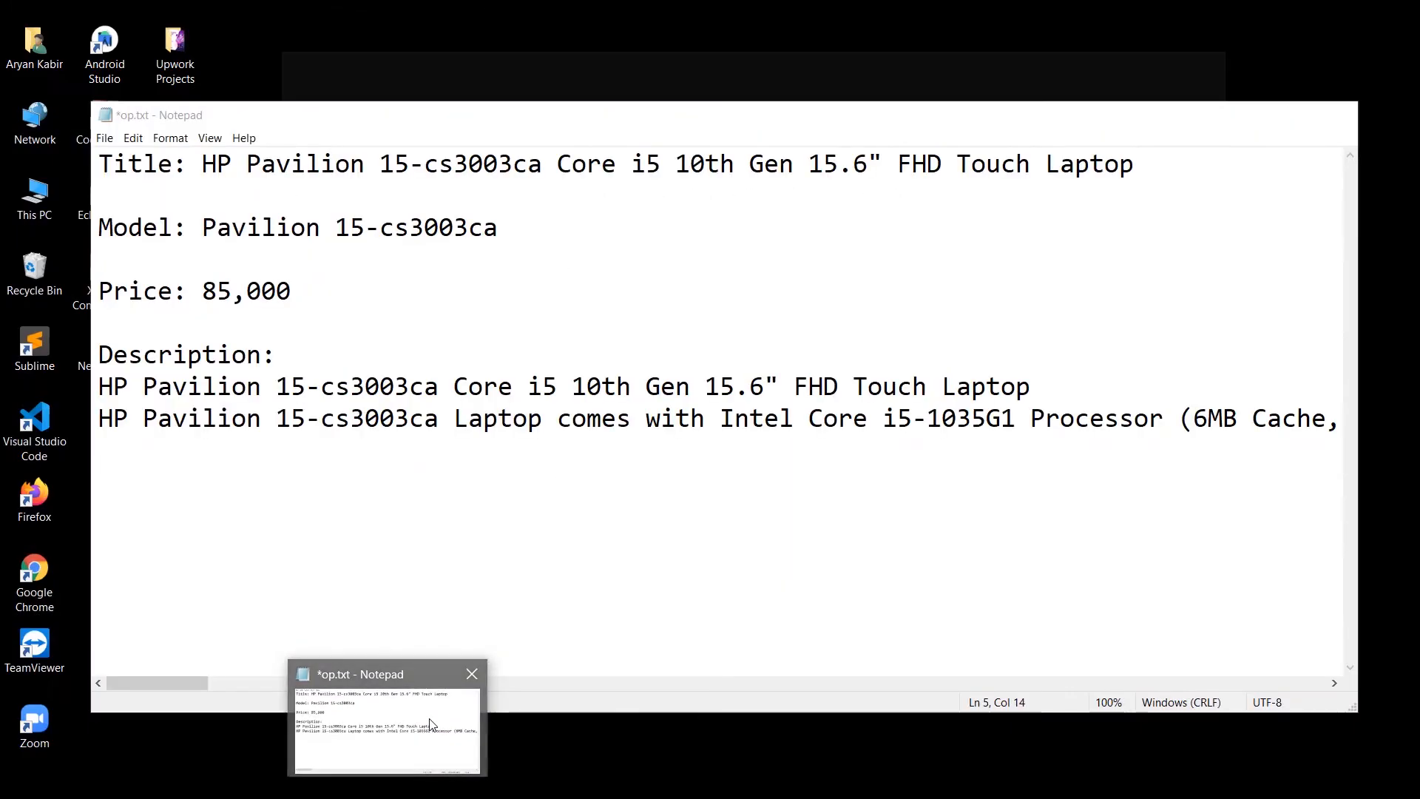
click(388, 721)
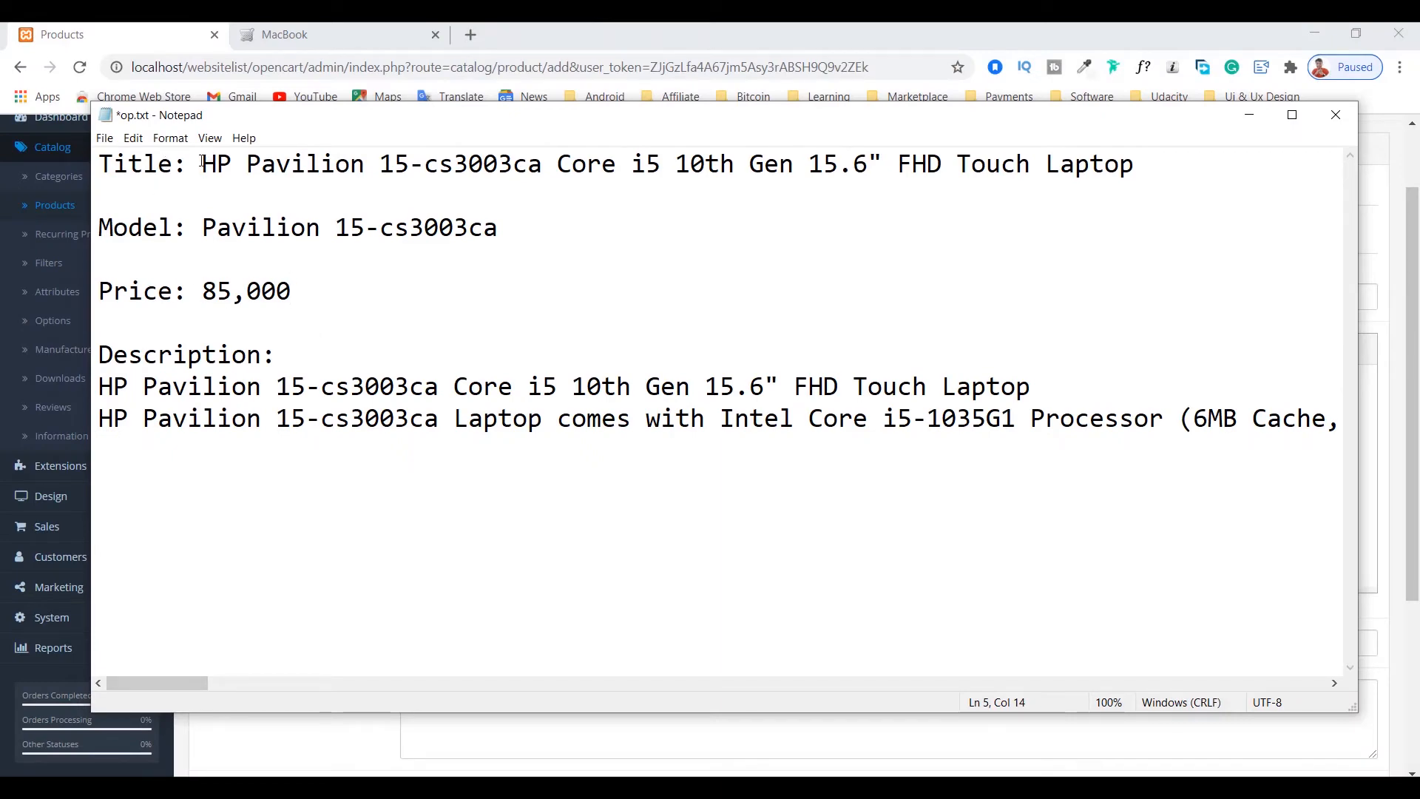
Step: Copy the title "HP Pavilion 15-cs3003ca Core i5 10th Gen 15.6" FHD Touch Laptop" from the notes into the Product Name field
drag(203, 164, 1146, 163)
right_click(1081, 164)
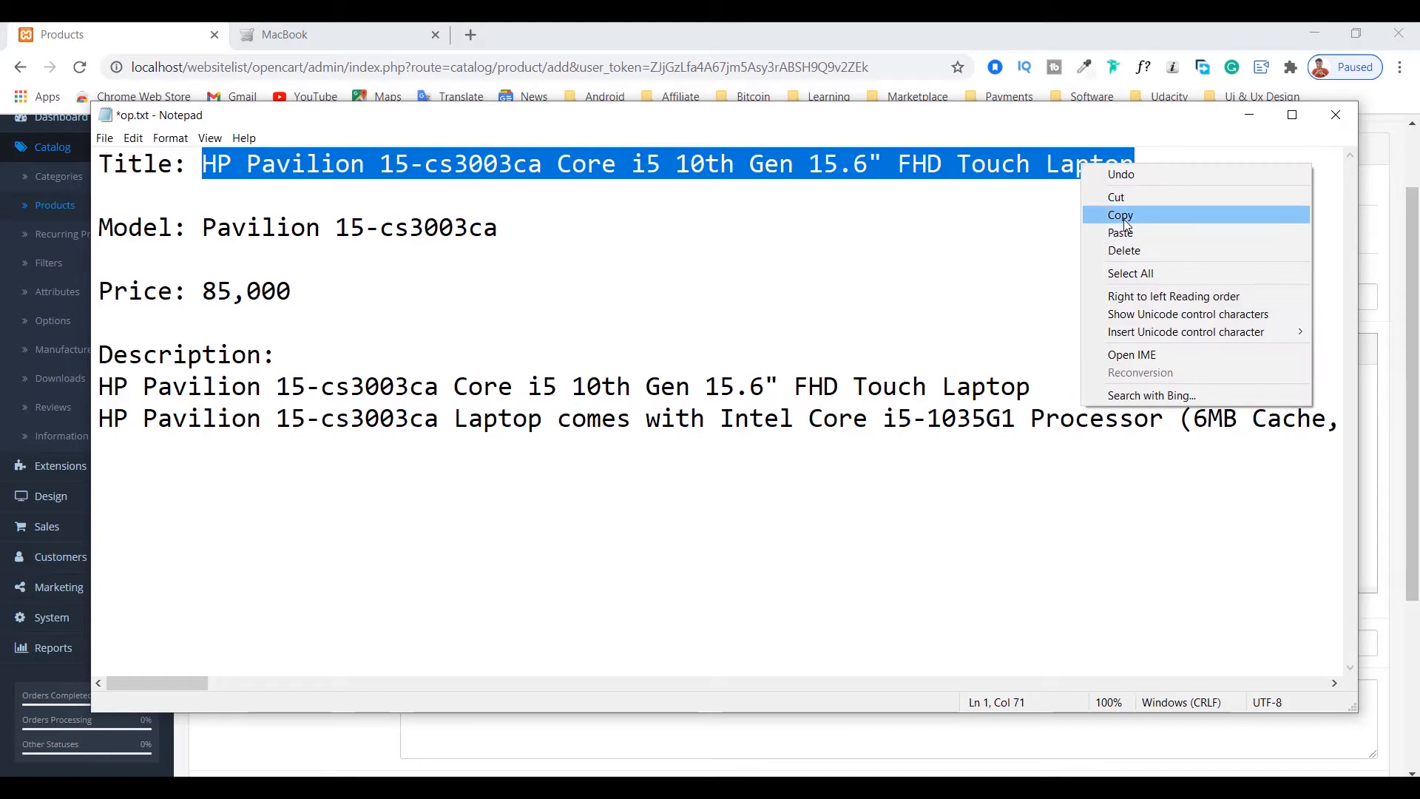
click(1150, 215)
click(1248, 118)
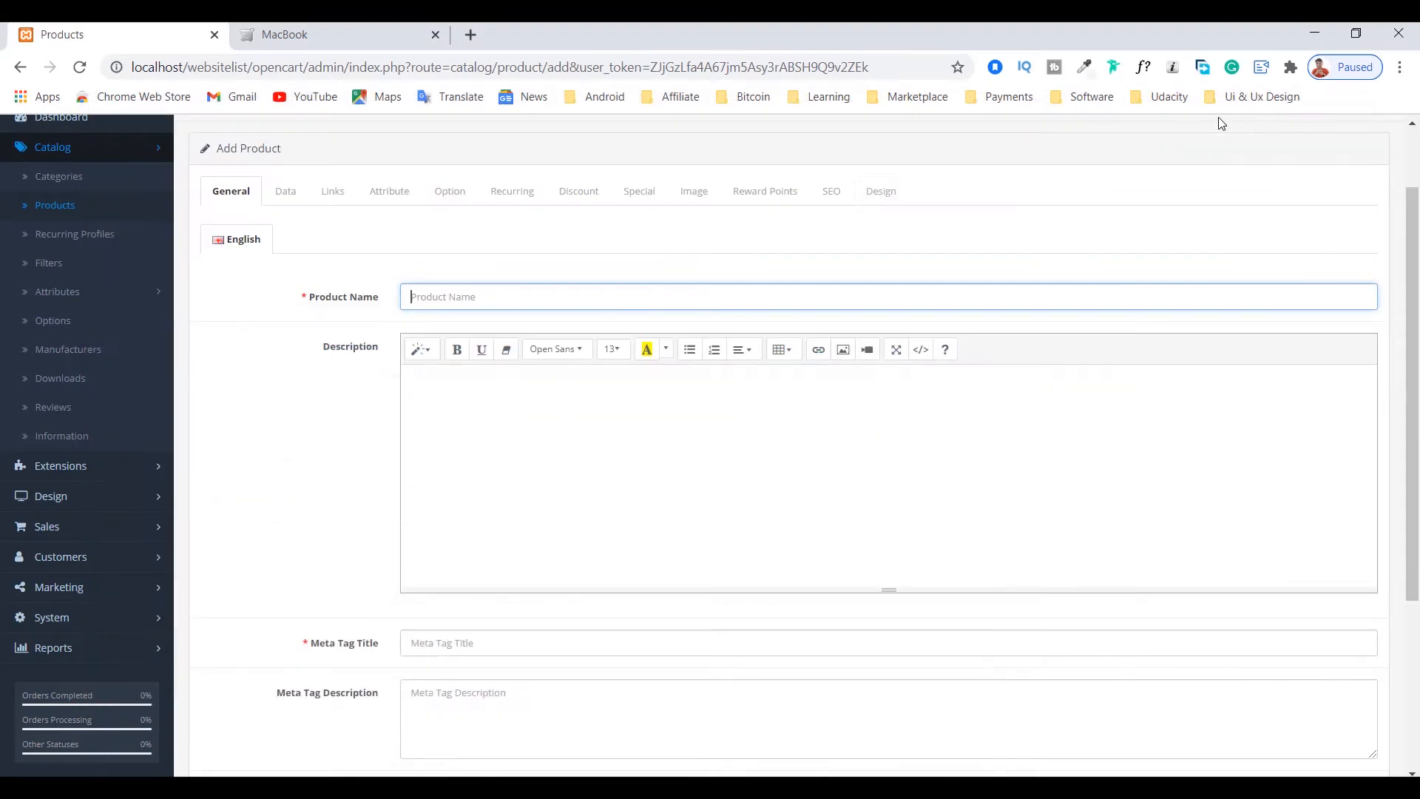
click(462, 300)
key(ctrl+v)
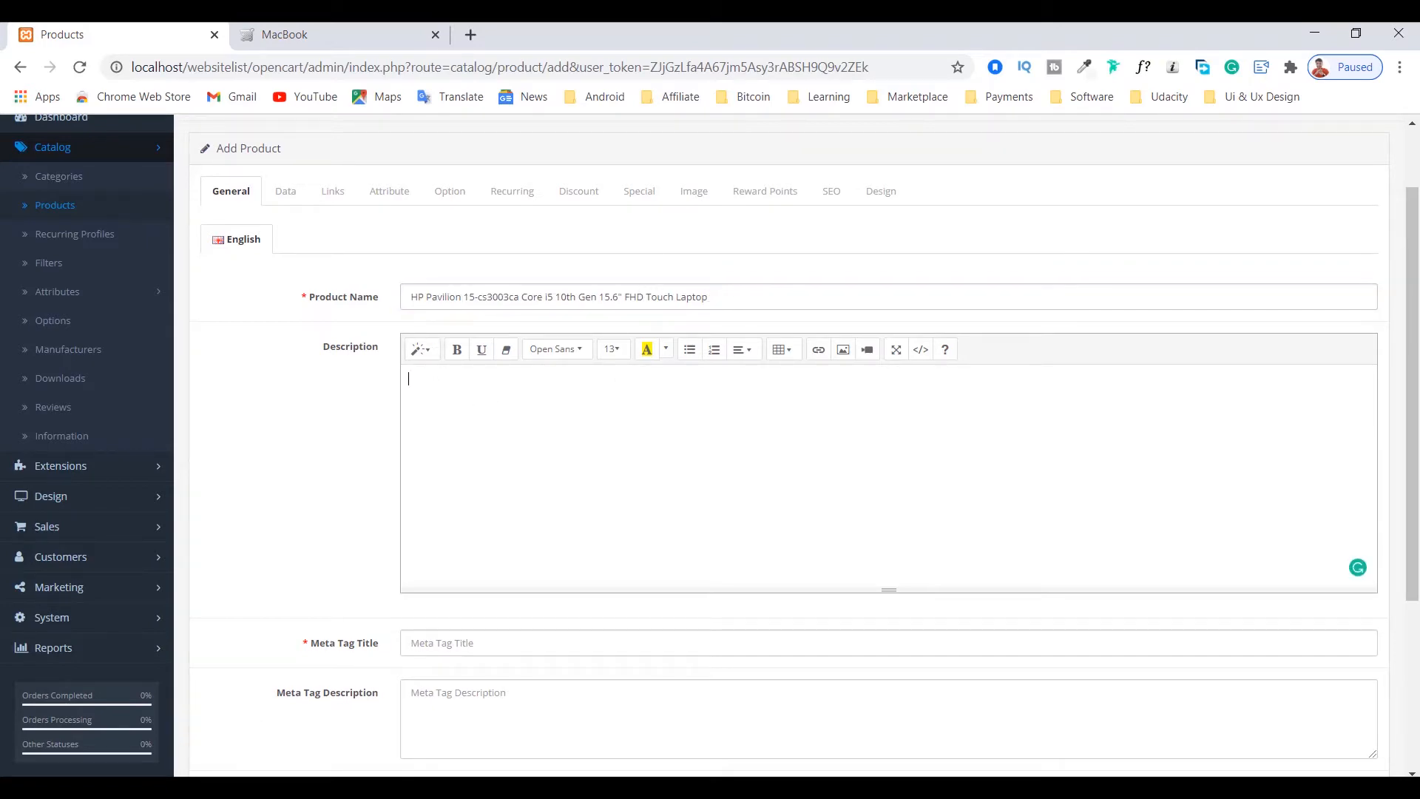
Step: Copy the full laptop description text from the Notepad notes into the product's Description field
key(alt+Tab)
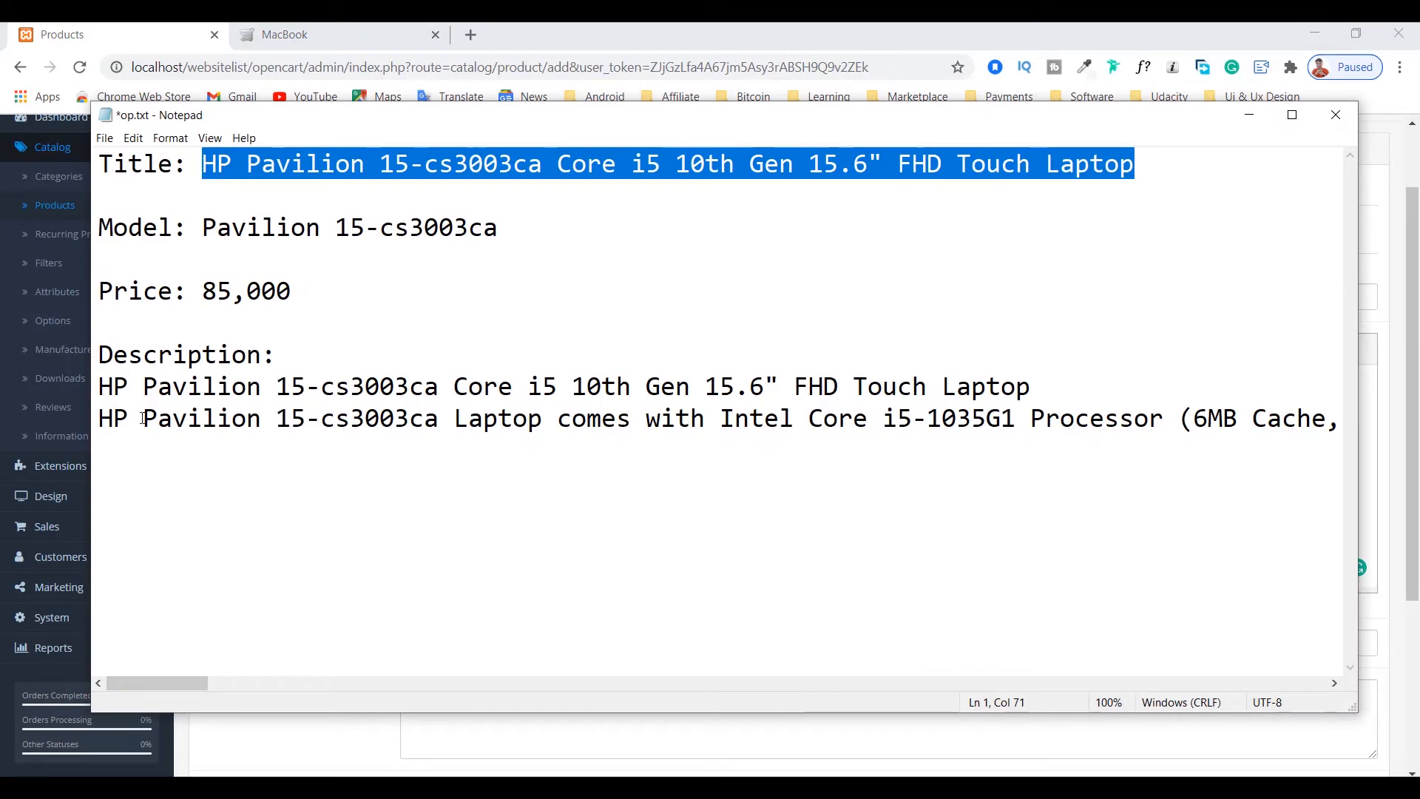
drag(96, 377, 136, 570)
key(ctrl+c)
key(alt+Tab)
key(ctrl+v)
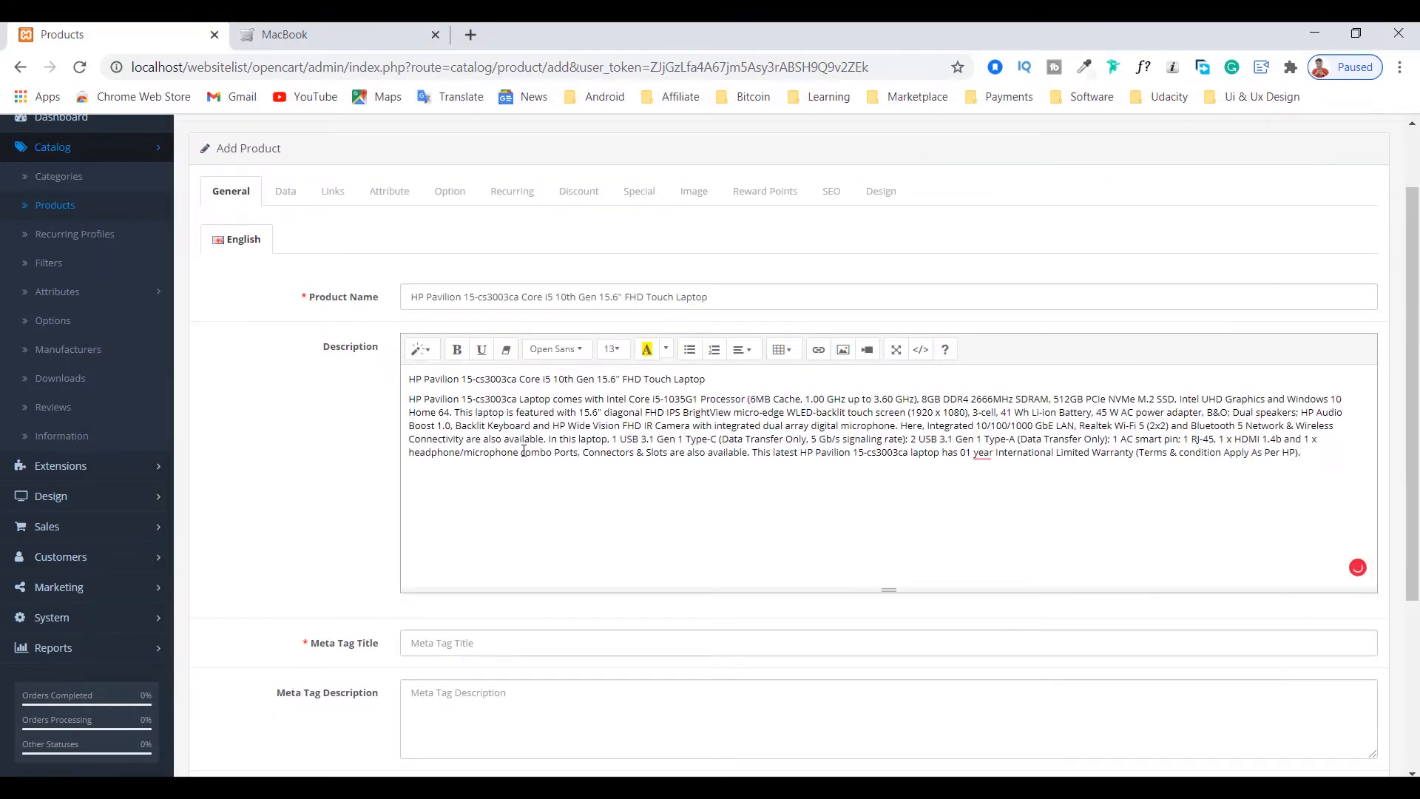
drag(735, 378, 398, 385)
click(577, 400)
Step: Set the Meta Tag Title to "HP Pavilion price in Bangladesh", copying "HP Pavilion" from the product name
scroll(720, 584, down, 4)
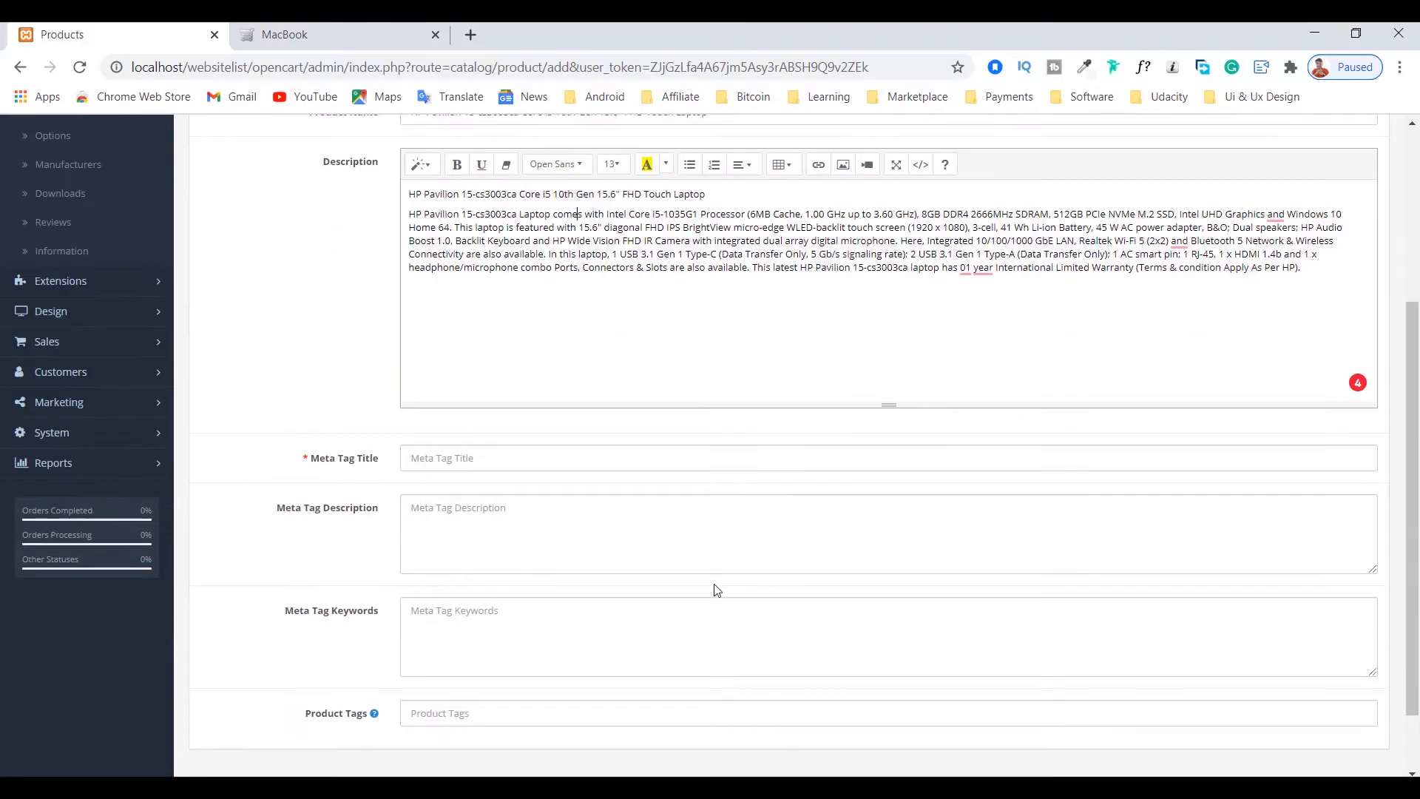
click(472, 372)
click(467, 372)
click(303, 381)
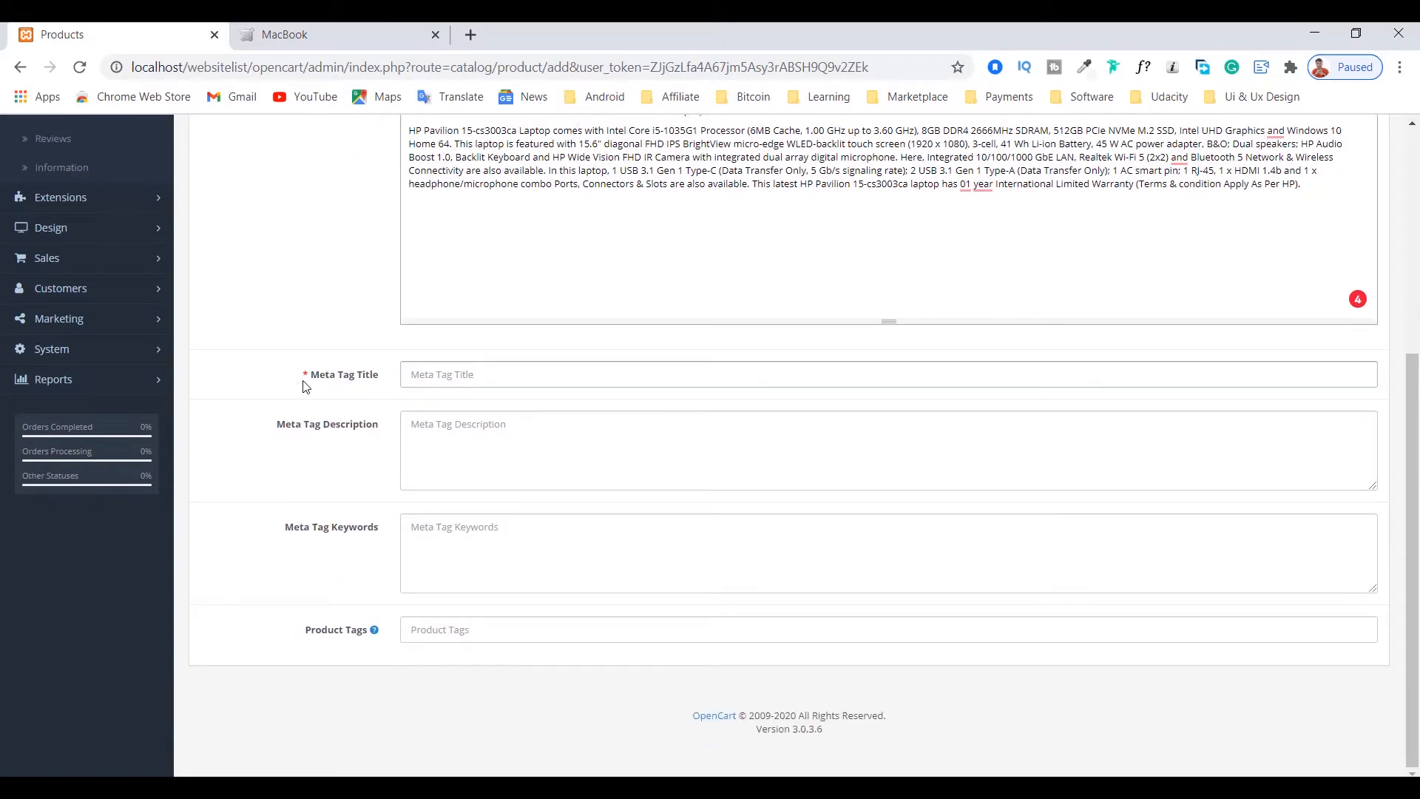
scroll(384, 386, up, 3)
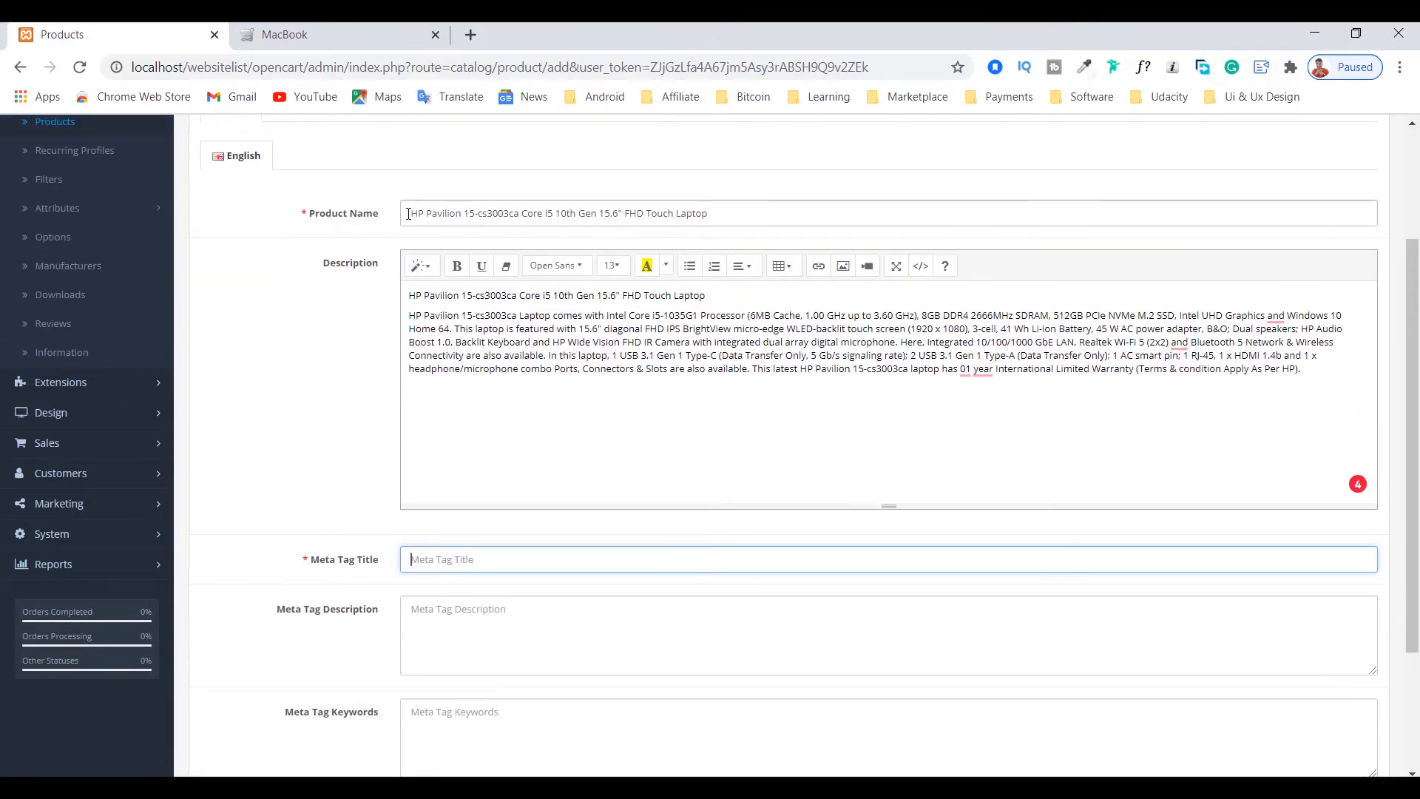
drag(413, 214, 649, 244)
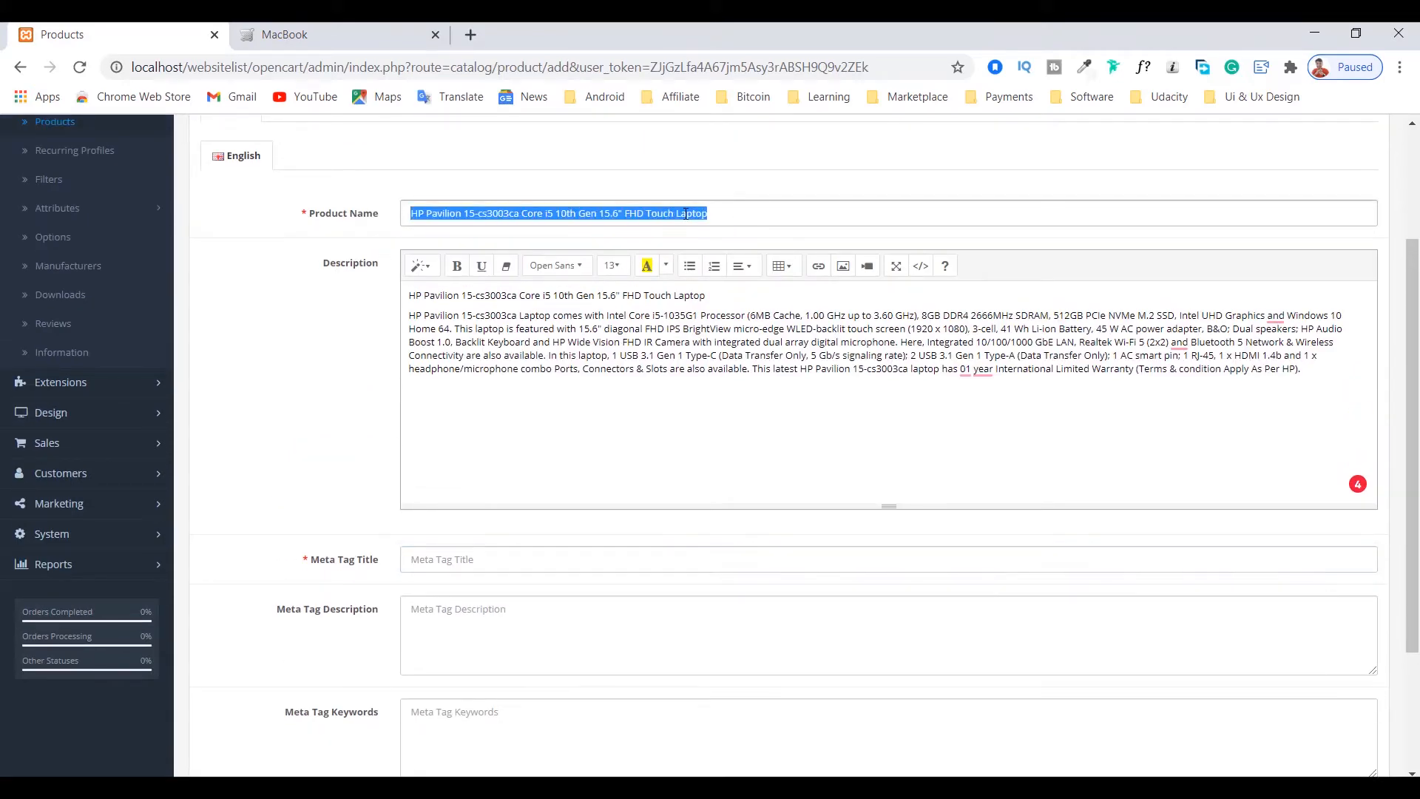
click(527, 210)
drag(414, 213, 462, 213)
right_click(458, 214)
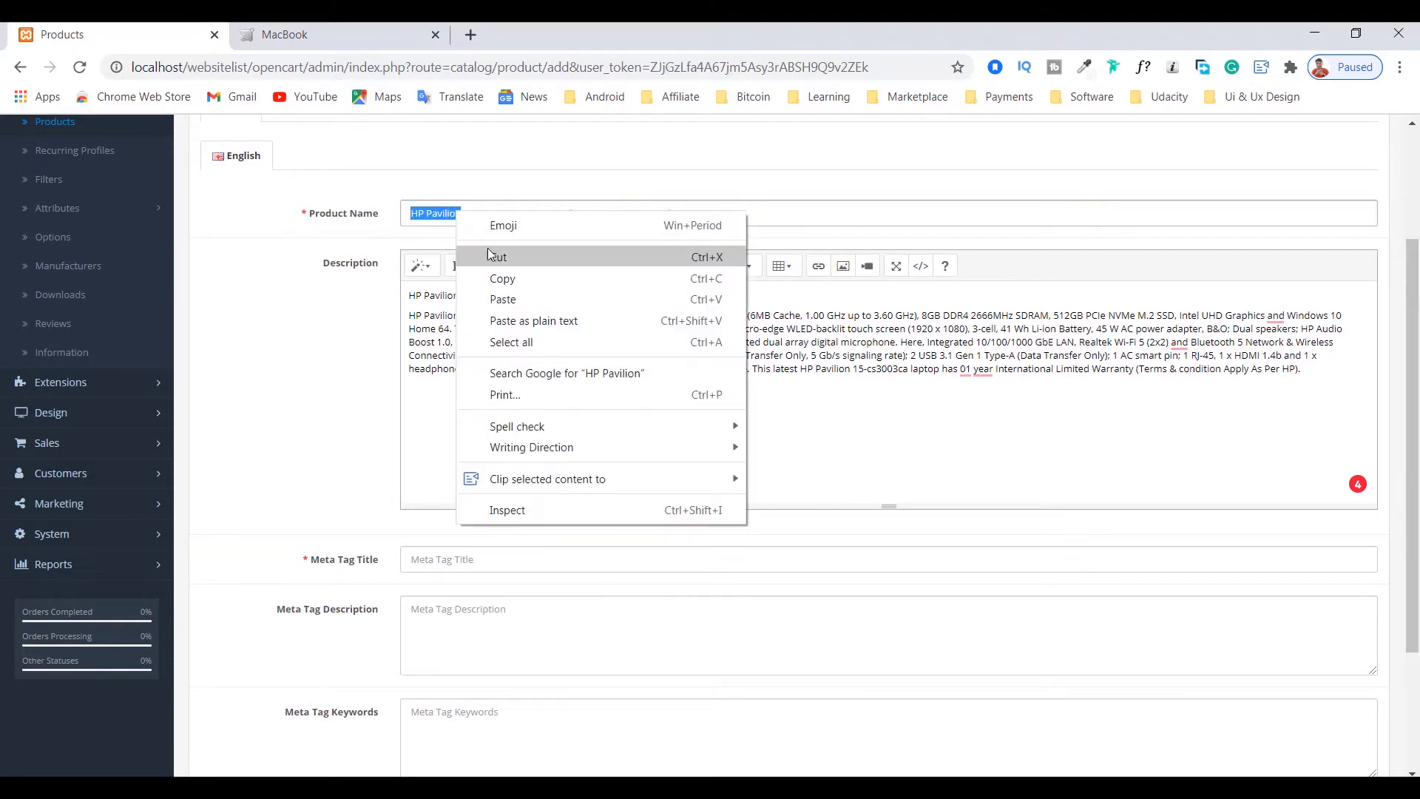
click(499, 275)
click(432, 556)
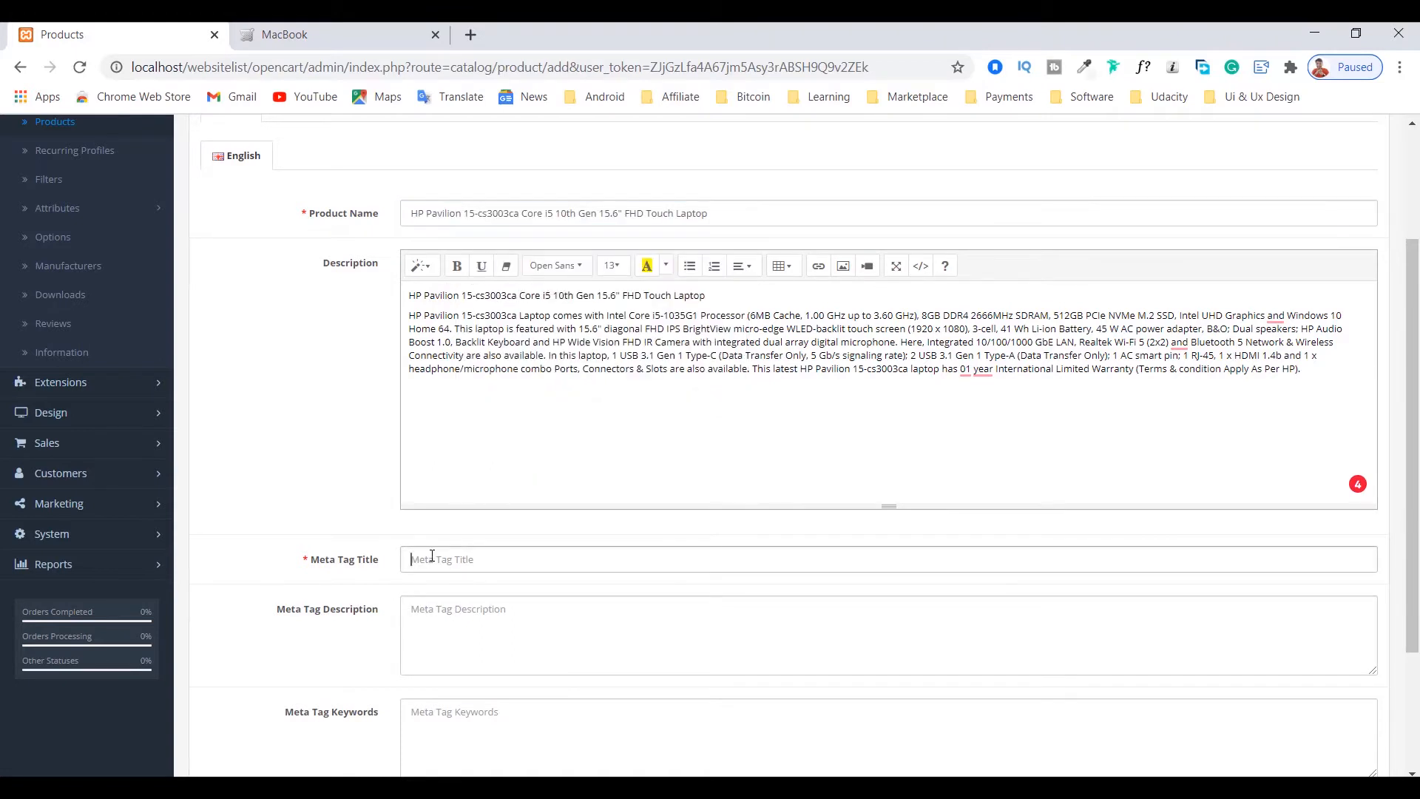
key(ctrl+v)
text(sh)
text(B)
Step: Examine the Meta Tag Description and Meta Tag Keywords fields alongside the product name and description
scroll(503, 560, down, 3)
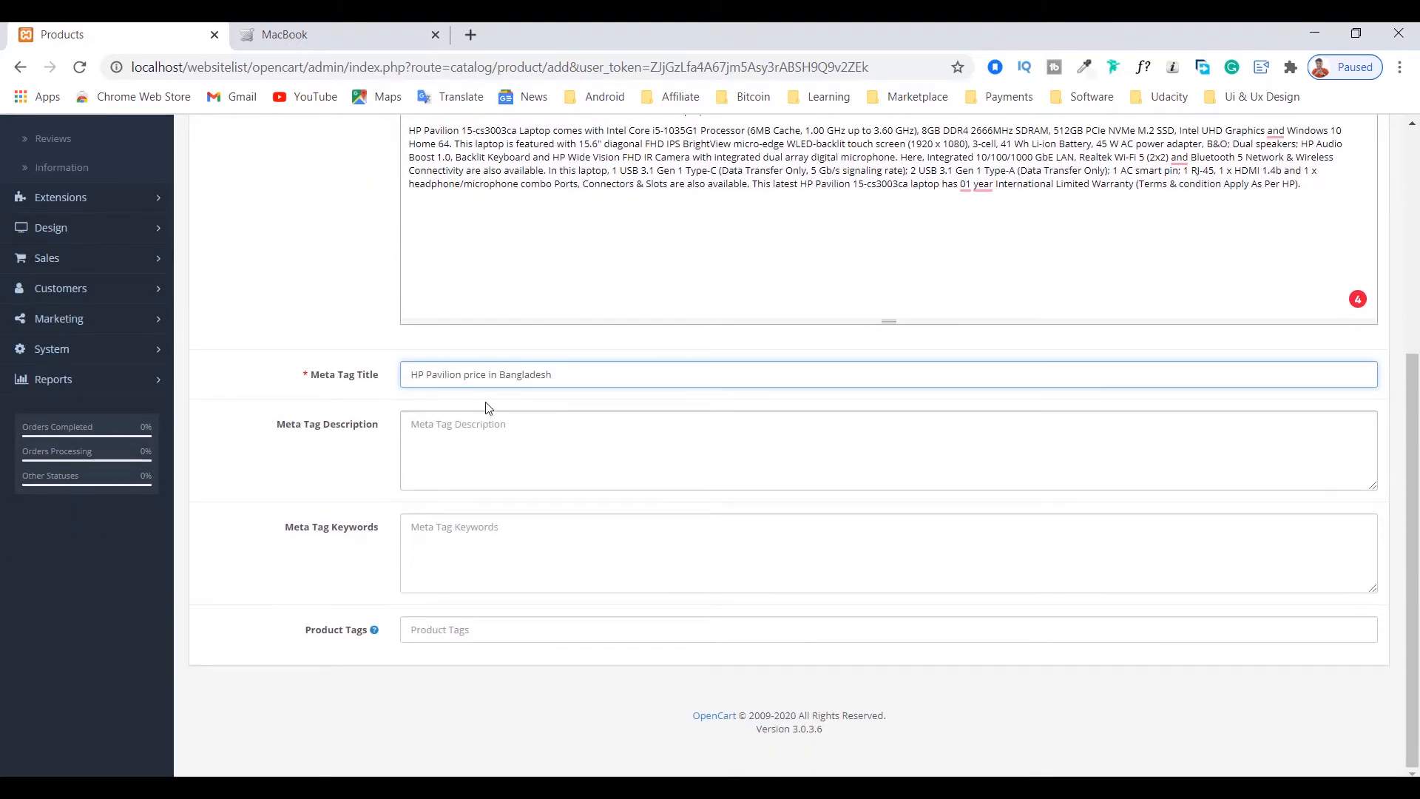
click(443, 421)
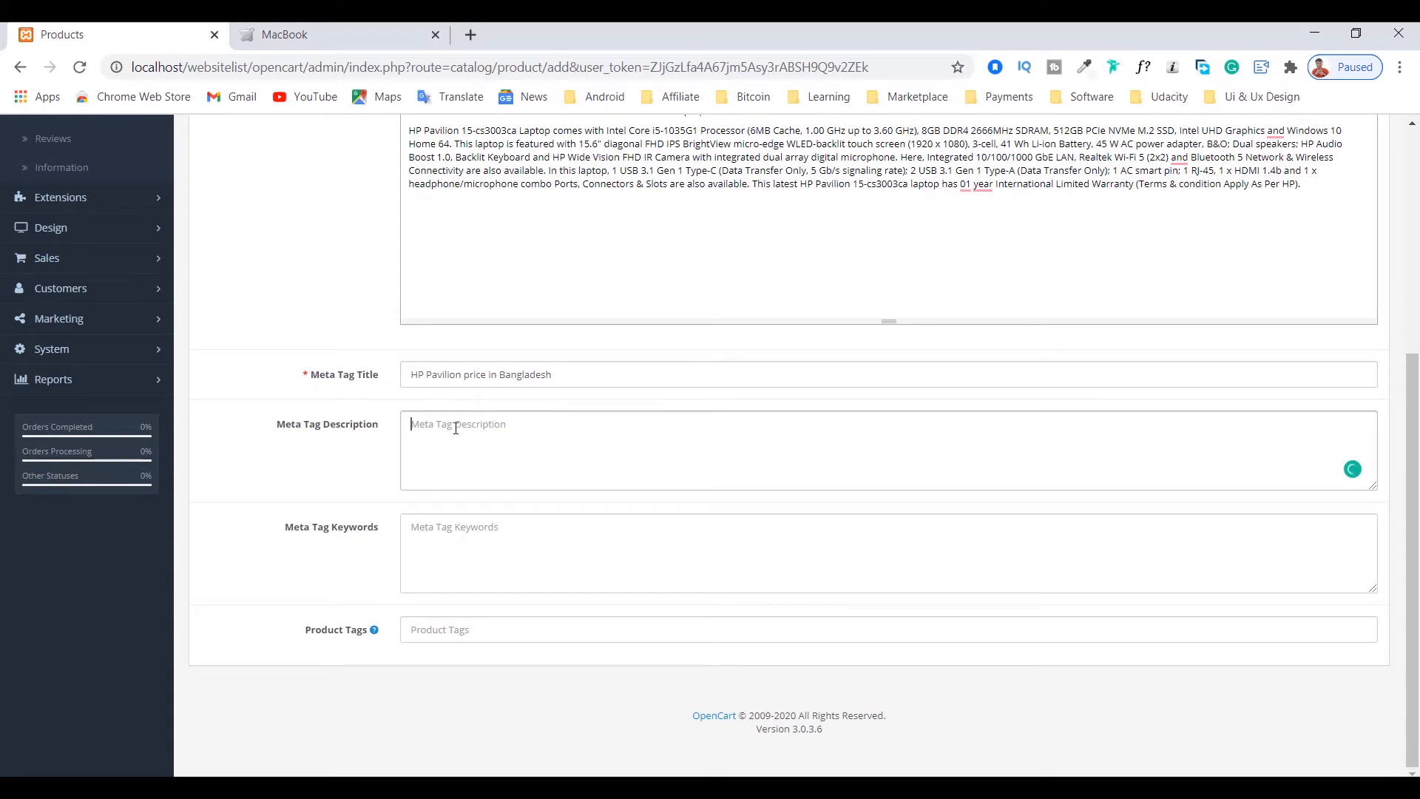
scroll(407, 462, up, 4)
scroll(388, 504, down, 4)
click(453, 528)
scroll(457, 534, up, 5)
drag(413, 391, 726, 391)
scroll(663, 388, down, 5)
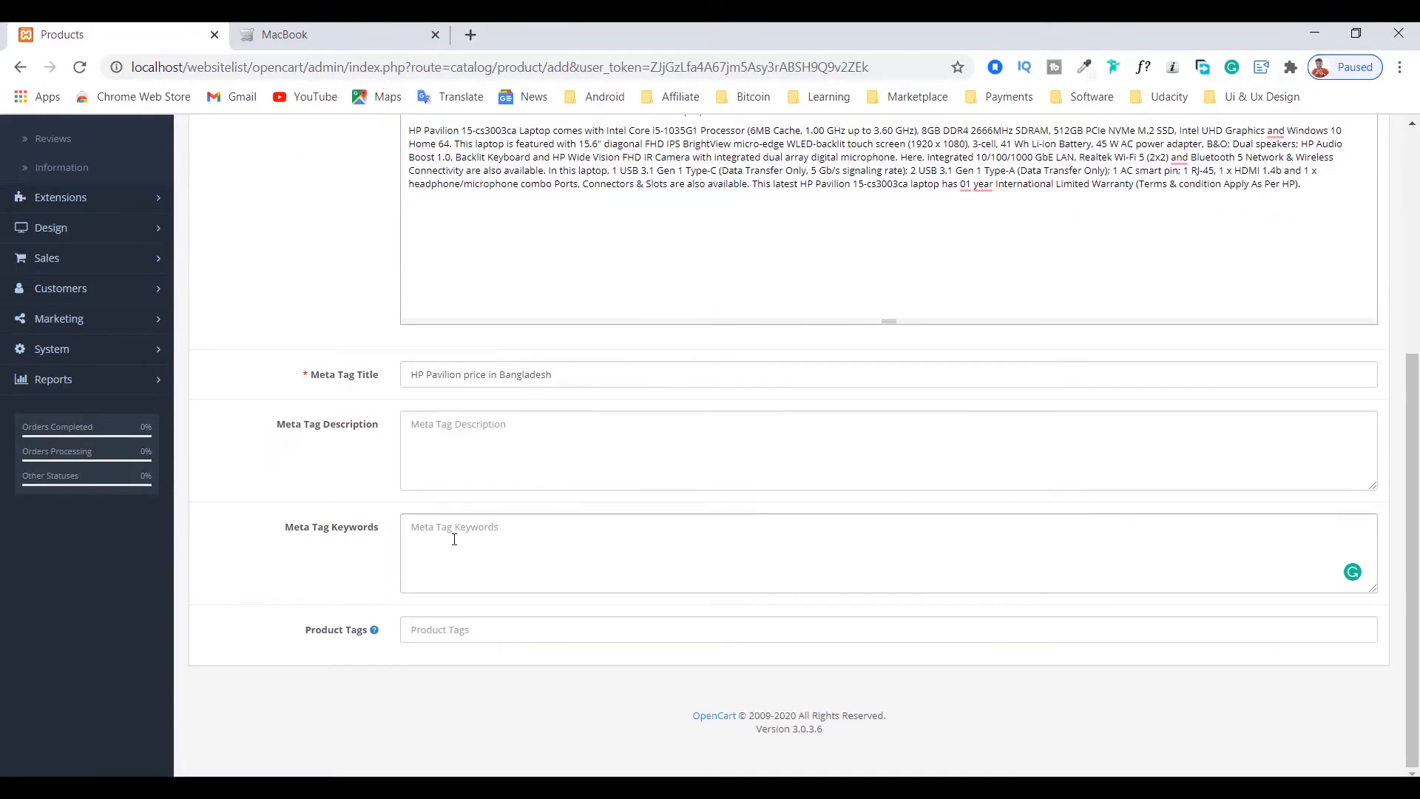
scroll(439, 528, up, 4)
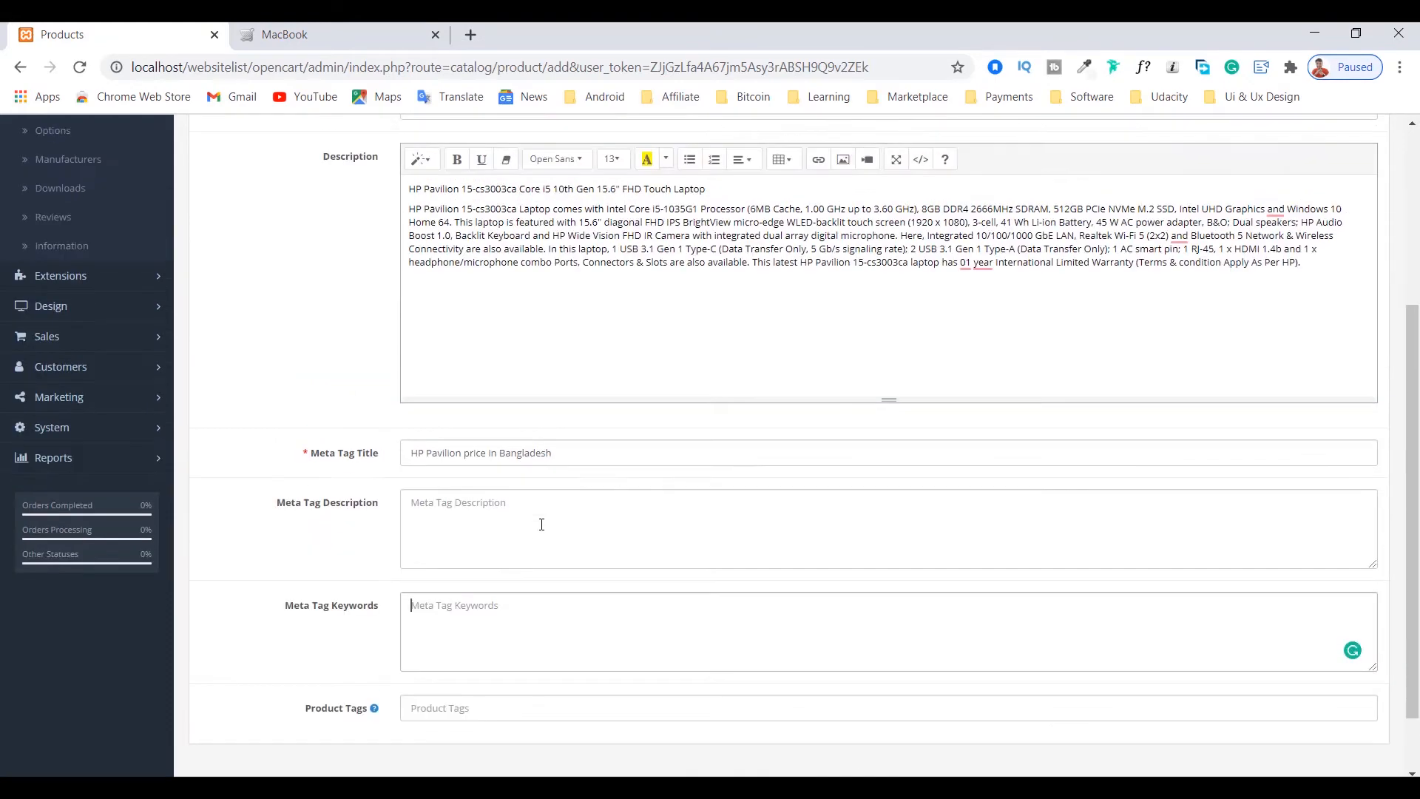
Step: Copy "HP Pavilion 15-cs3003ca" from the product name into the Meta Tag Keywords field
drag(412, 307, 521, 306)
right_click(495, 305)
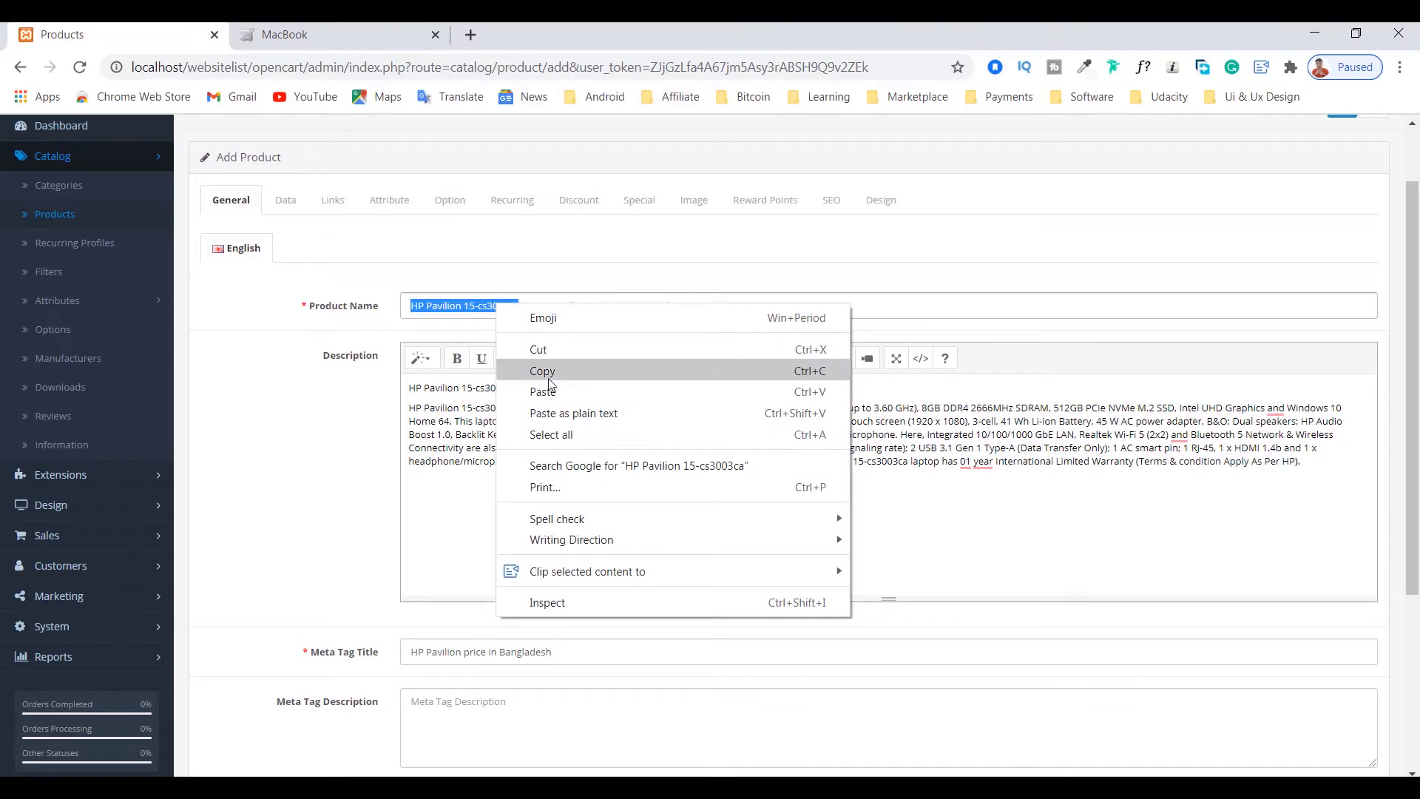
click(551, 371)
scroll(440, 448, down, 4)
click(439, 441)
click(461, 539)
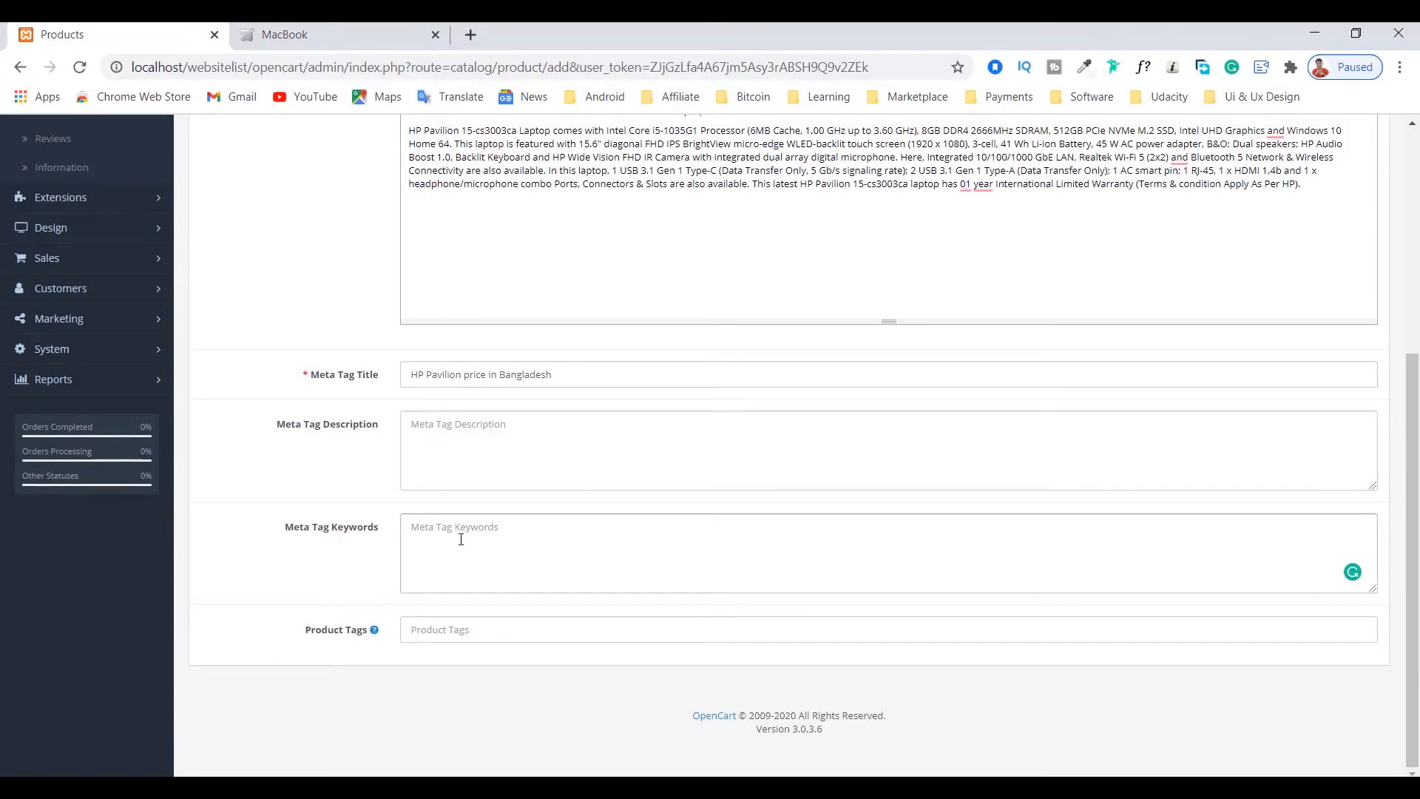
key(ctrl+v)
Step: In the product's data settings, enter "Pavilion 15-cs3003ca" as the model, copied from the Notepad notes
scroll(418, 574, up, 5)
click(285, 289)
click(432, 340)
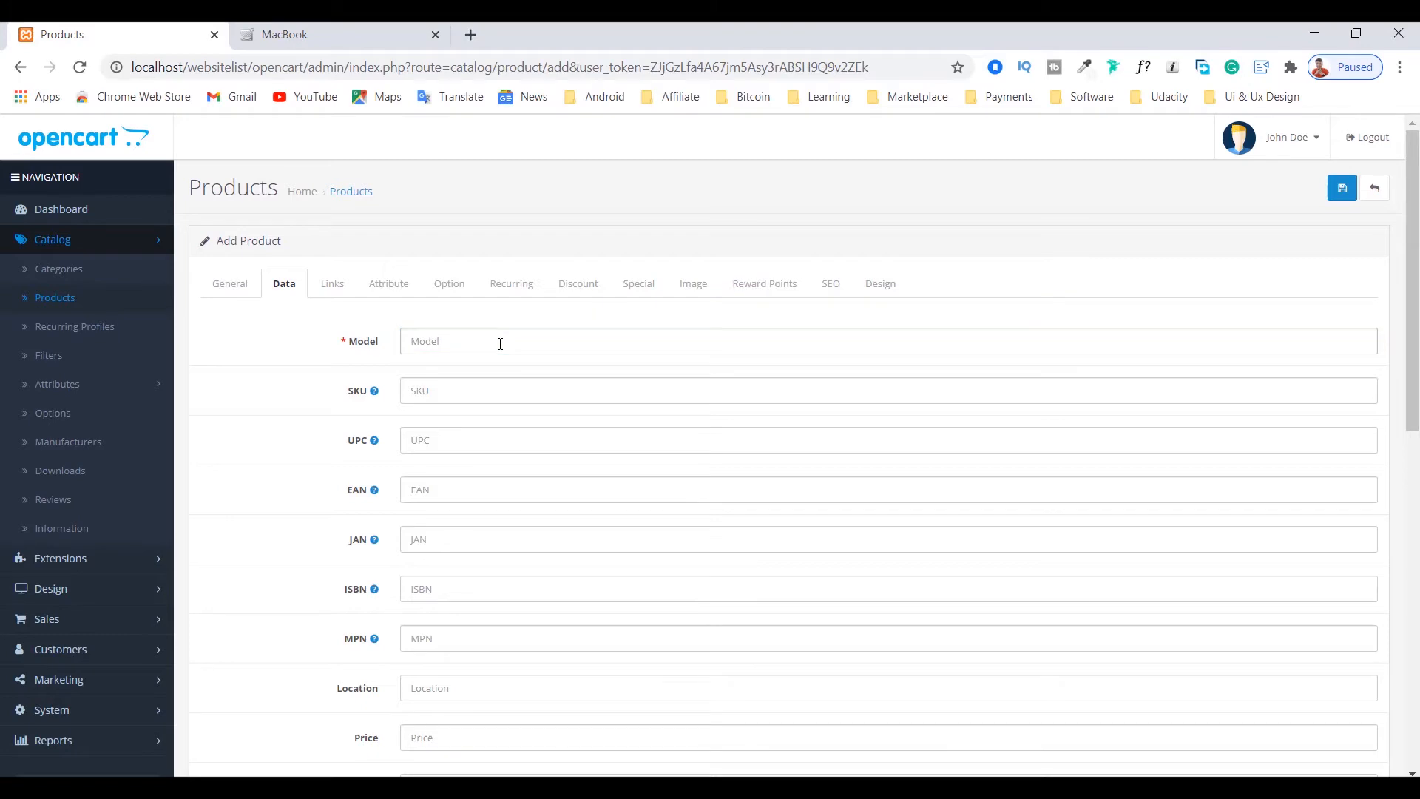
click(389, 787)
drag(1269, 685, 152, 670)
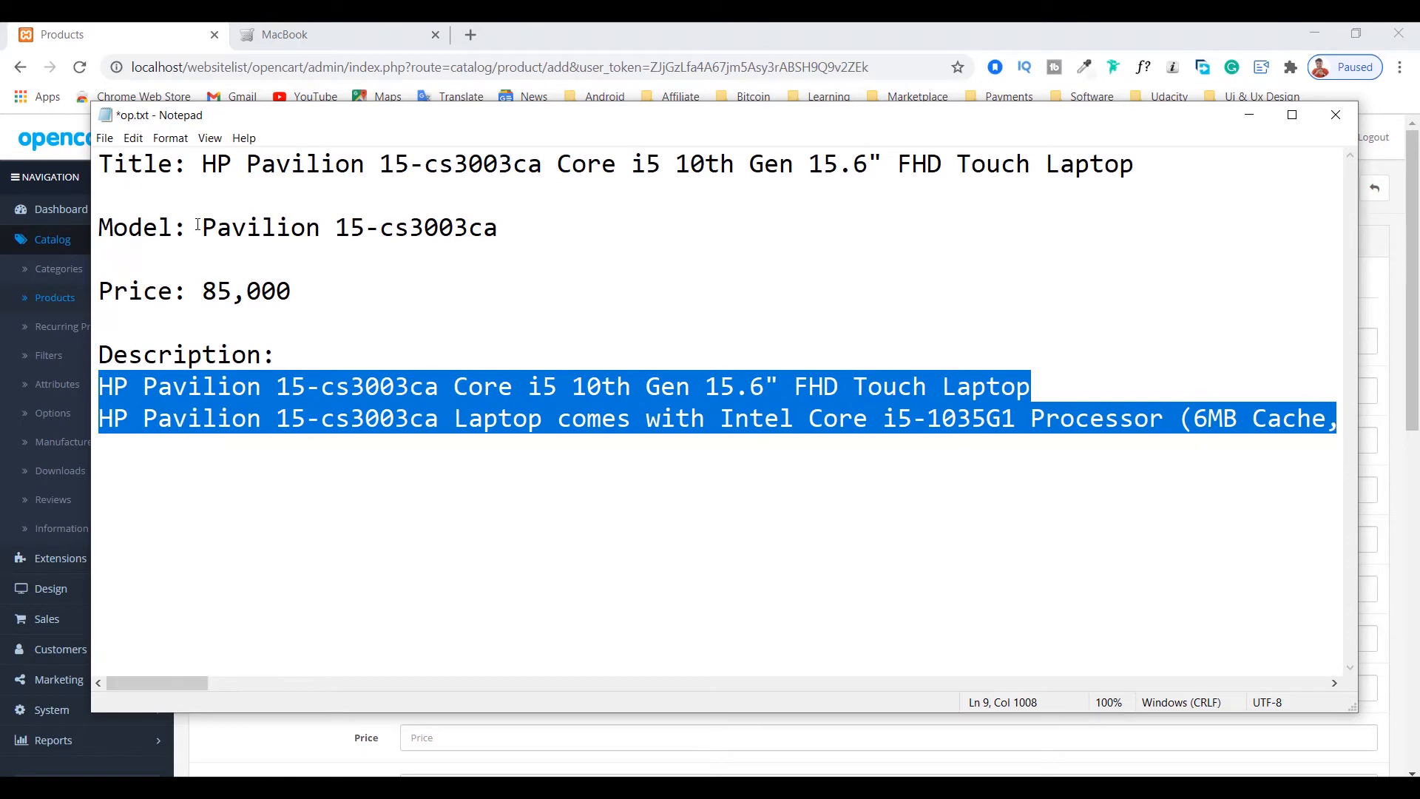
drag(200, 225, 497, 237)
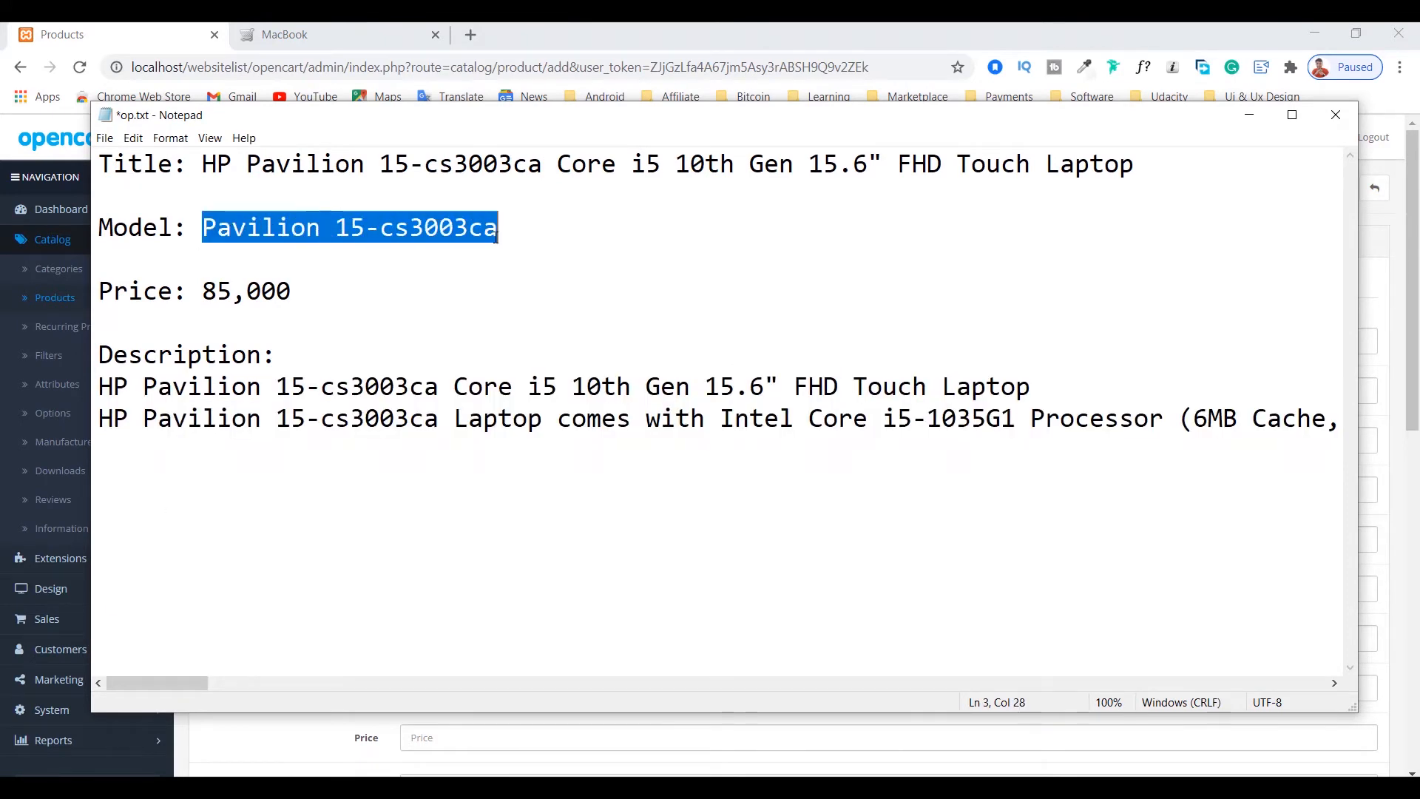
right_click(388, 222)
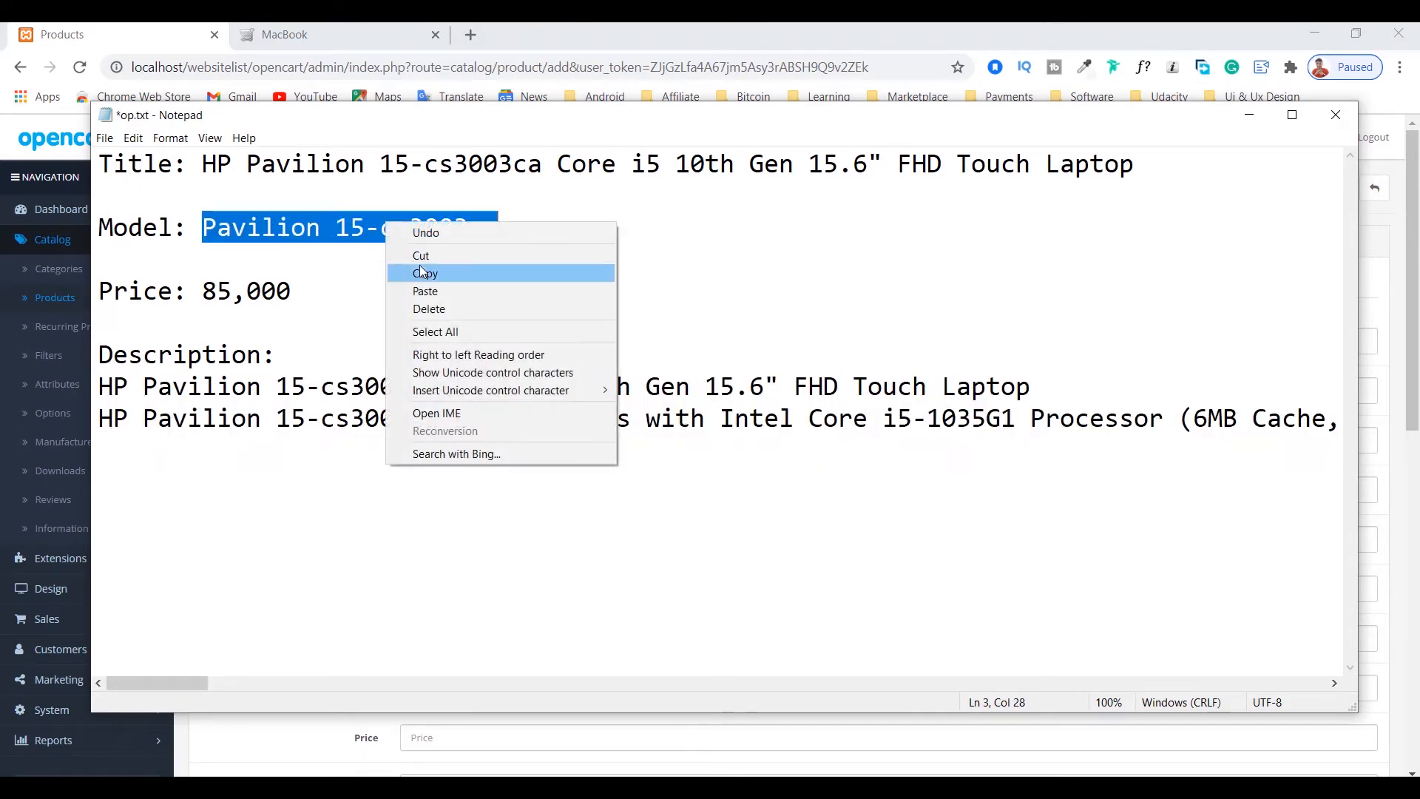
click(419, 265)
click(1248, 120)
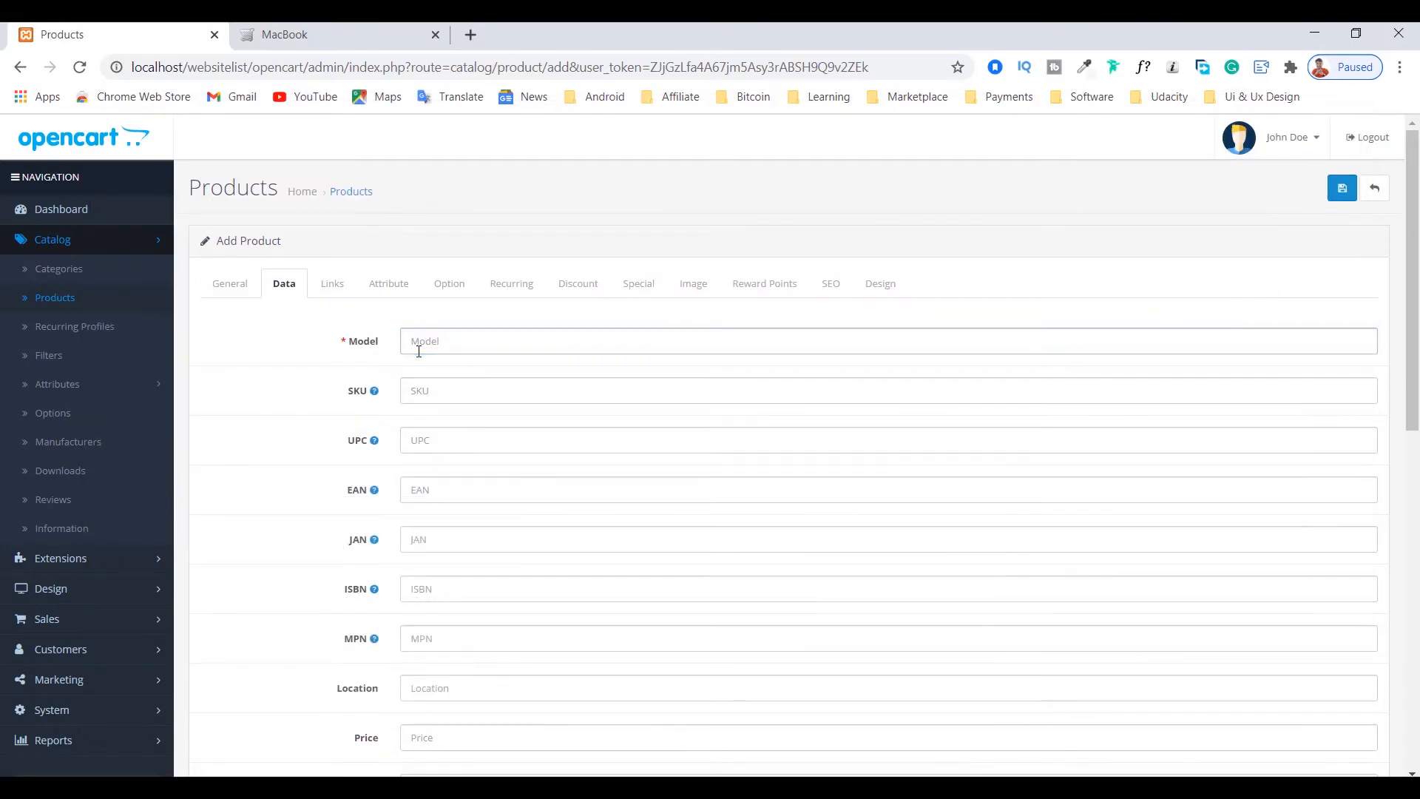
key(ctrl+v)
Step: Set the product's price to 85,000, copied from the Notepad notes
scroll(453, 397, down, 2)
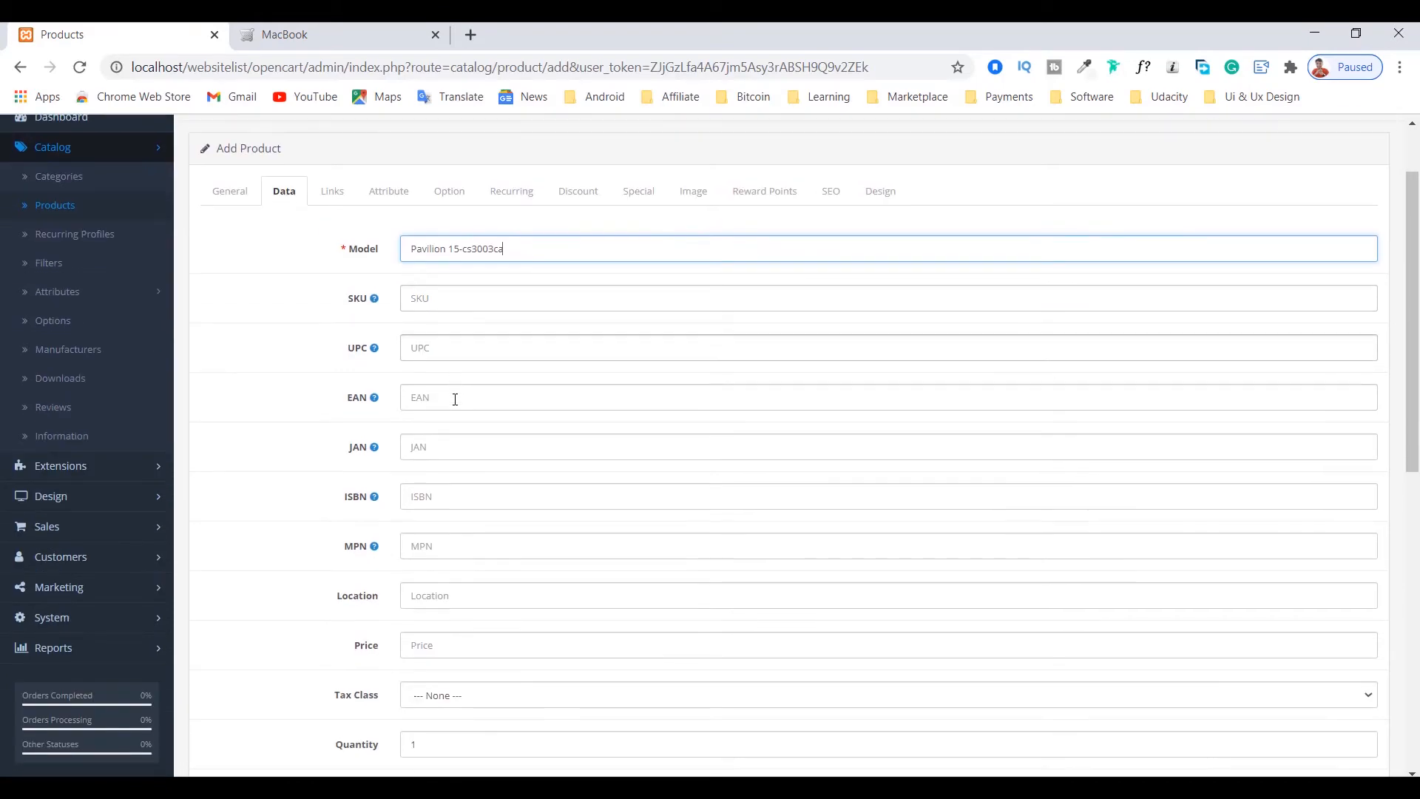
scroll(455, 399, down, 2)
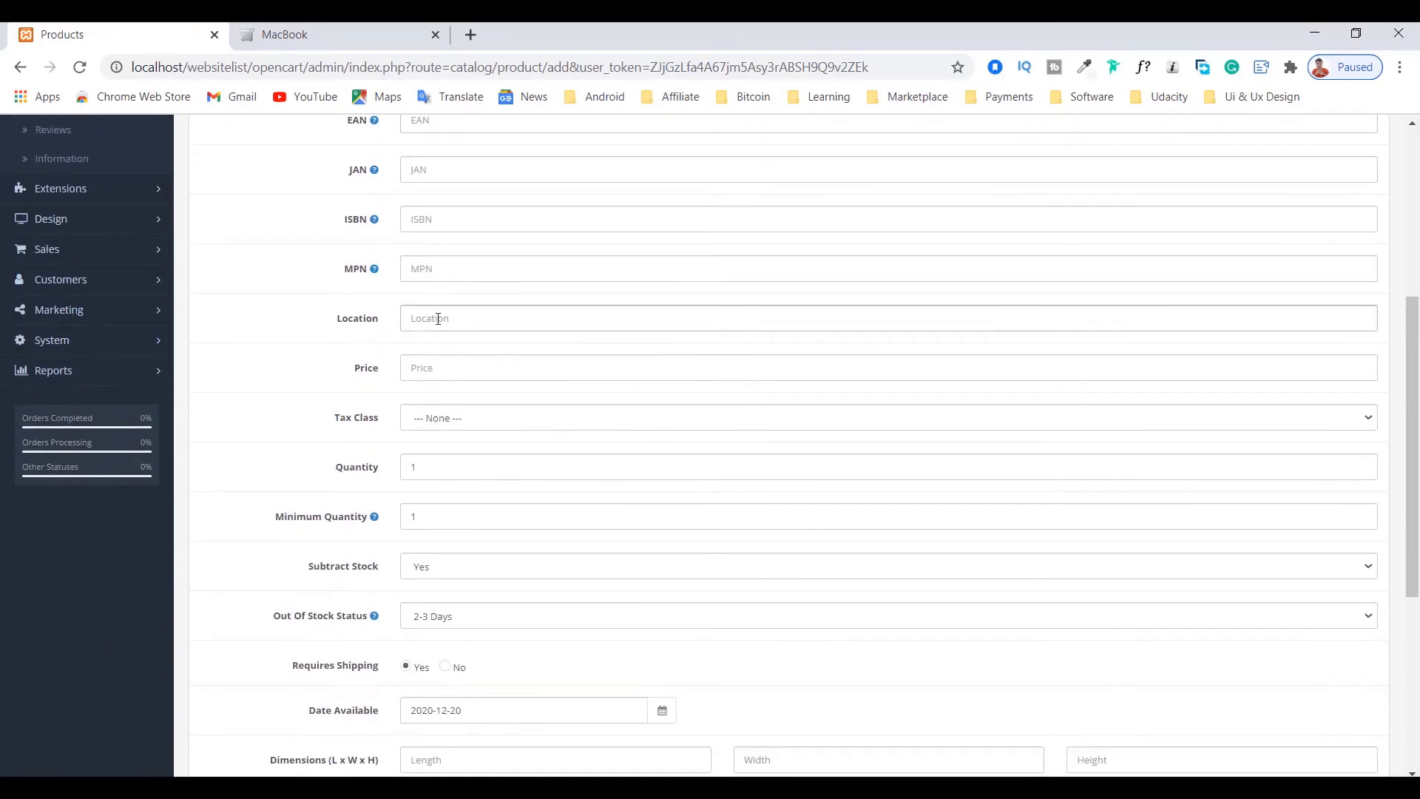
click(435, 373)
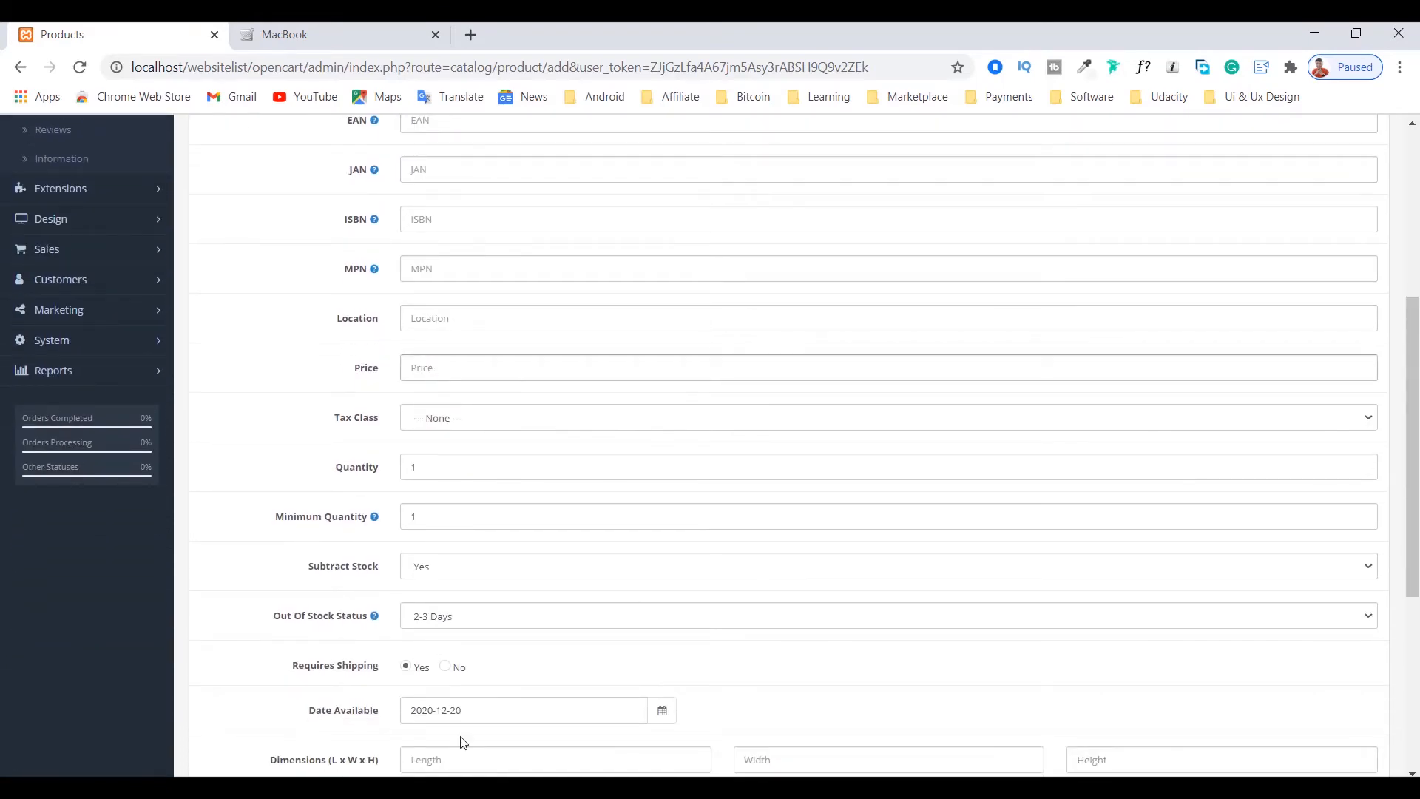
key(alt+Tab)
drag(203, 290, 305, 291)
right_click(237, 292)
click(287, 337)
click(1248, 117)
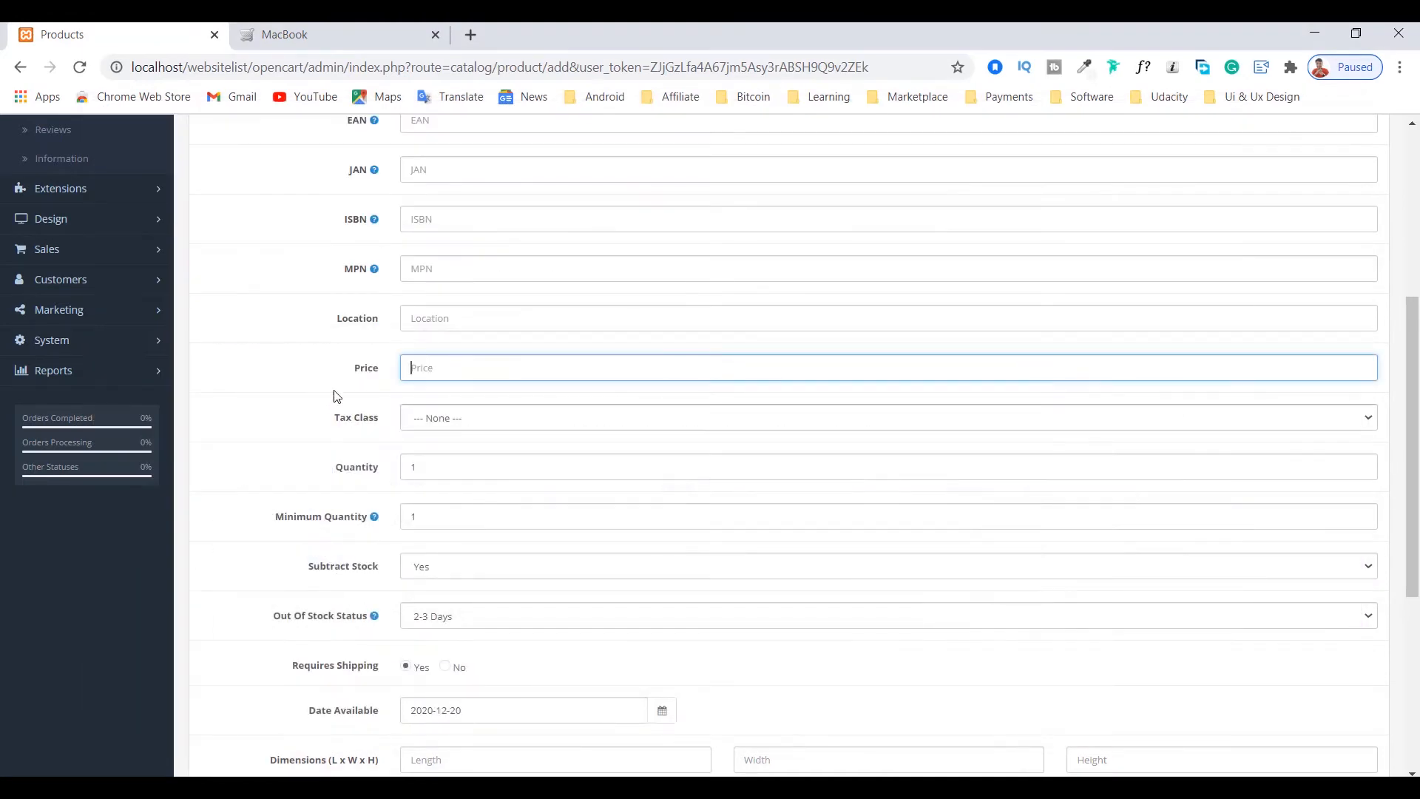
key(ctrl+v)
click(337, 409)
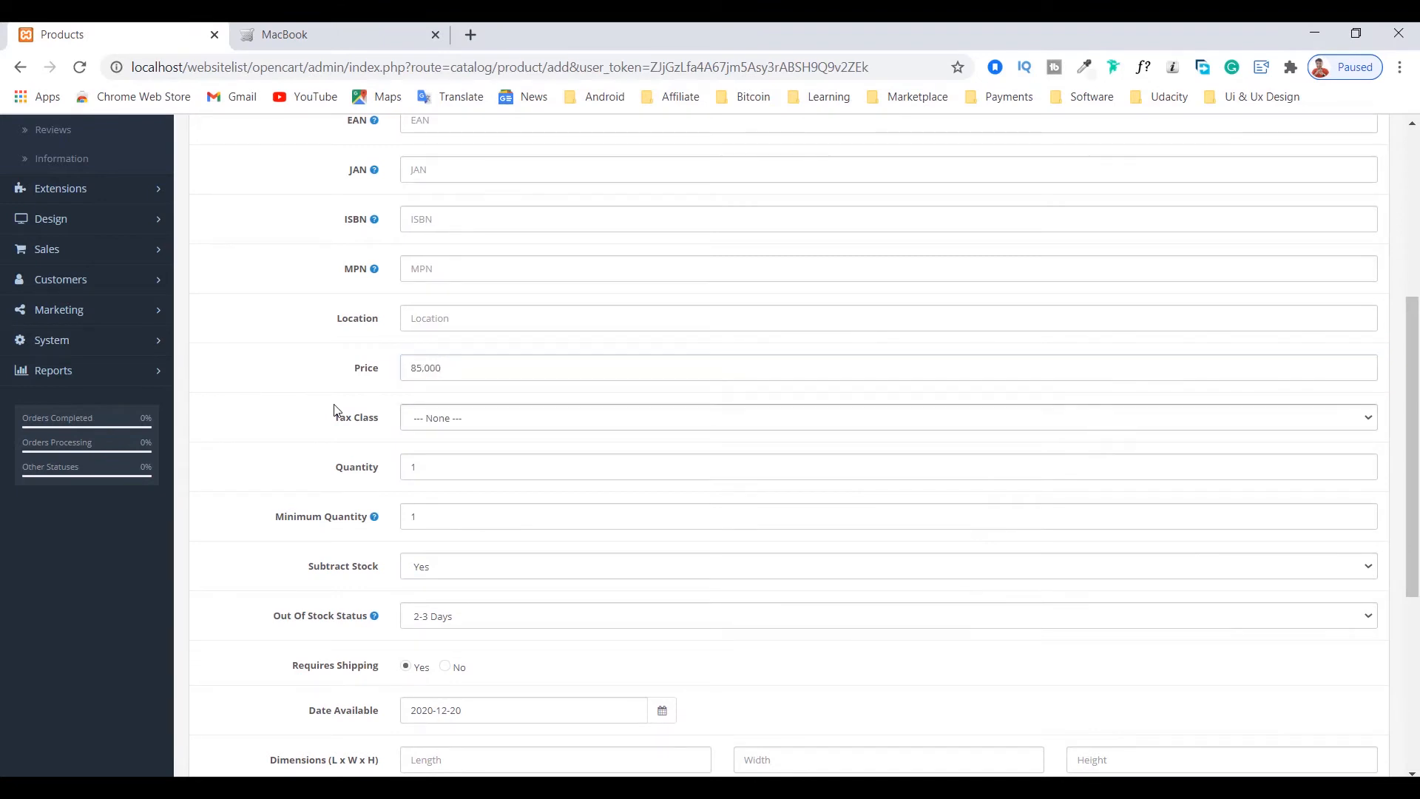
Step: Review the product's quantity, minimum quantity, subtract stock and out-of-stock settings
double_click(415, 465)
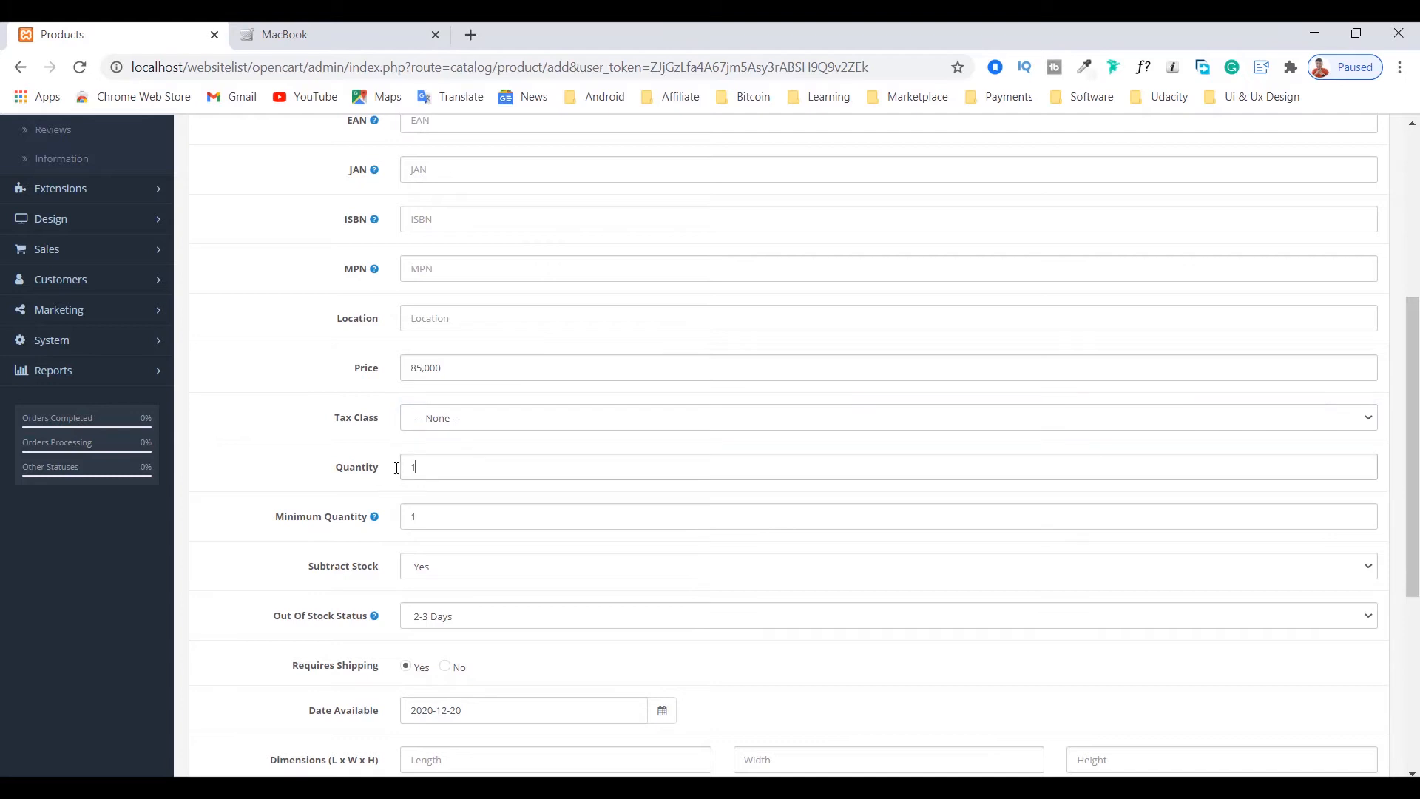
click(417, 467)
scroll(272, 492, down, 1)
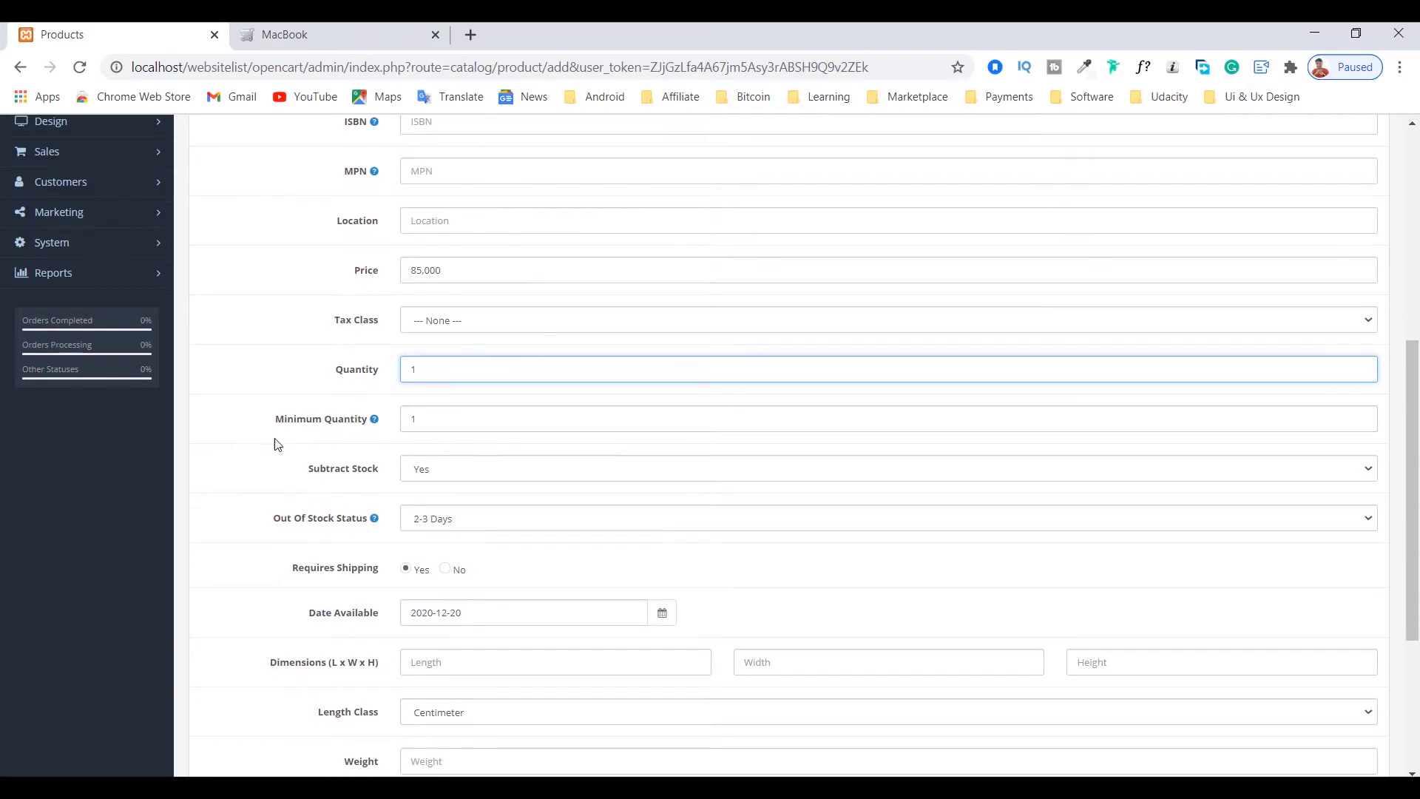
scroll(278, 442, down, 2)
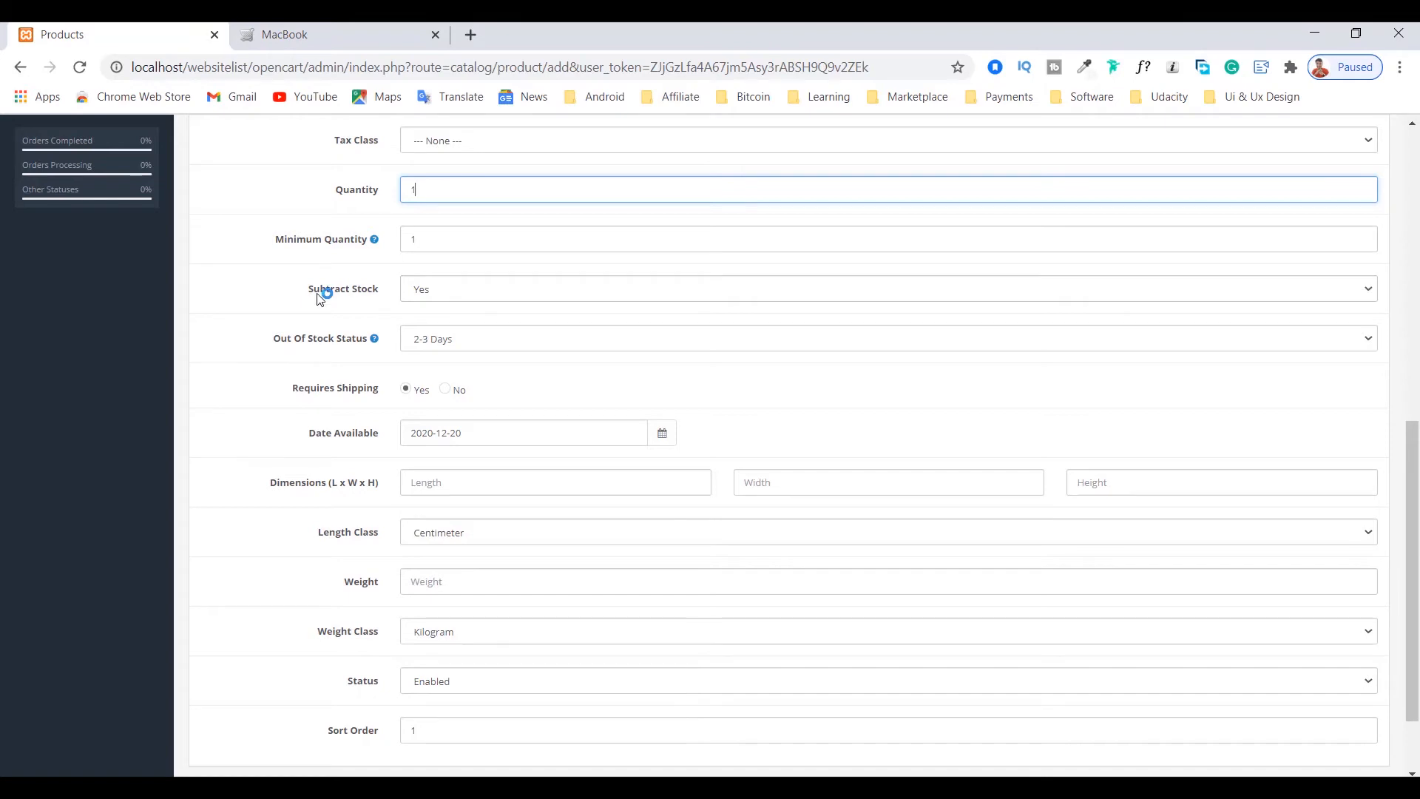
mouse_move(328, 349)
scroll(327, 349, up, 1)
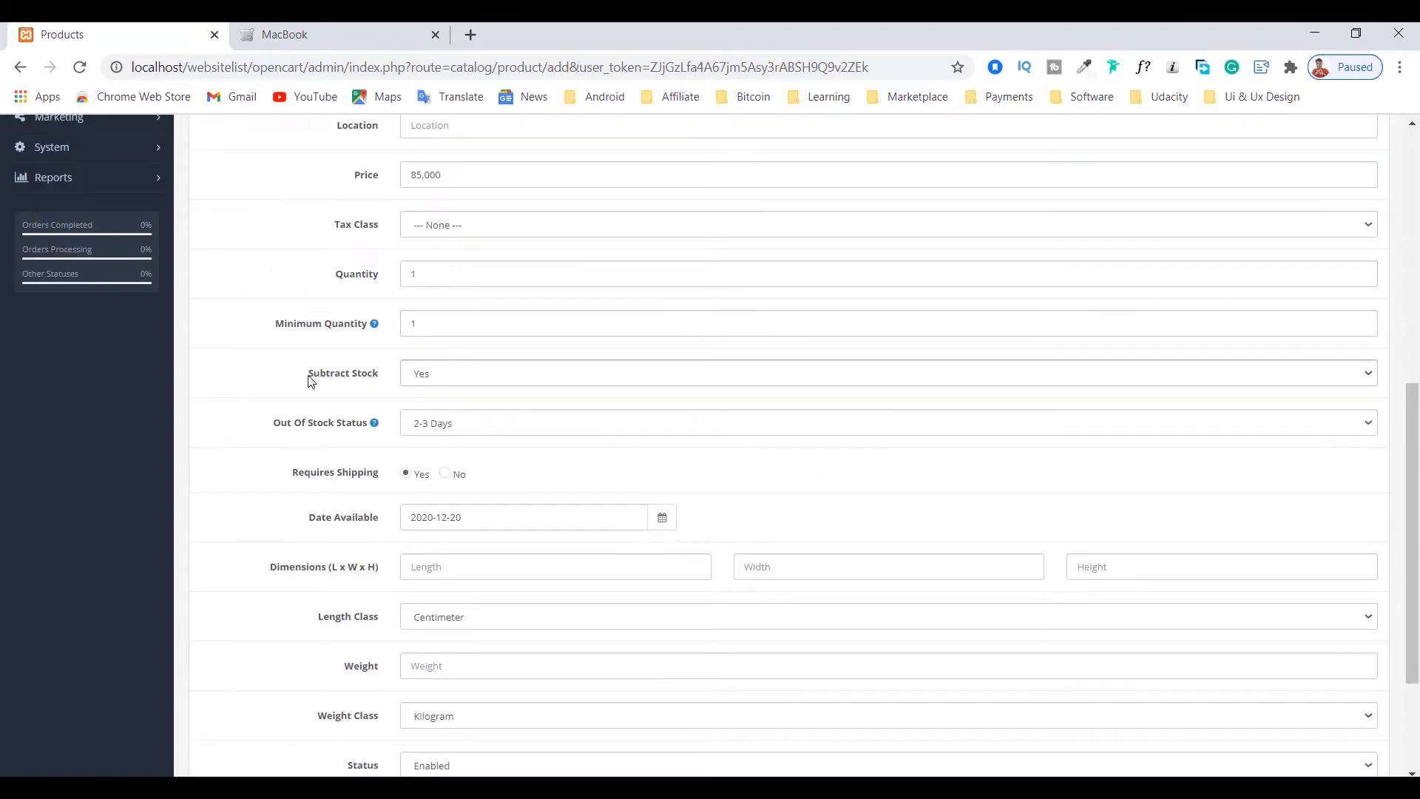
Step: Set the product's out-of-stock status to In Stock
click(444, 423)
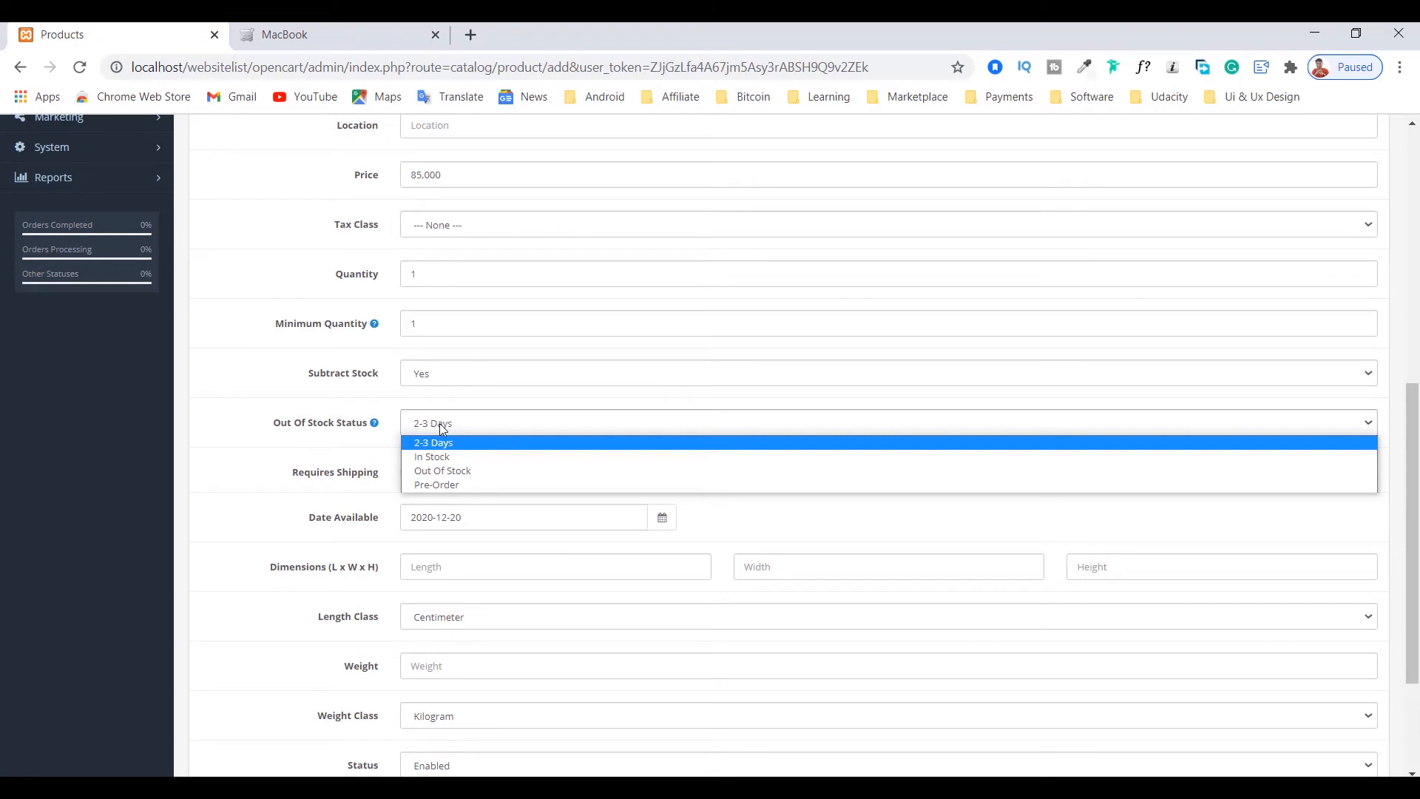
mouse_move(286, 429)
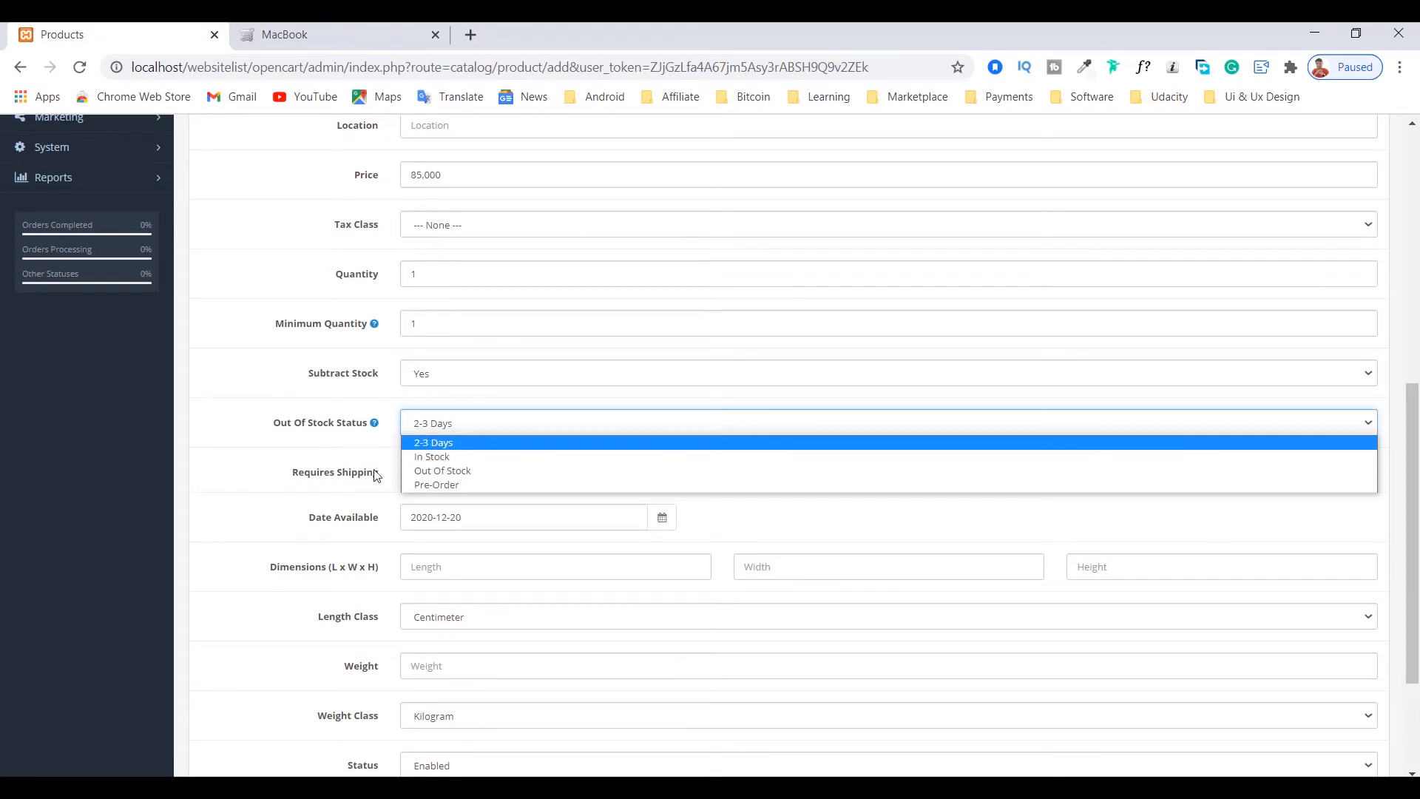
click(442, 459)
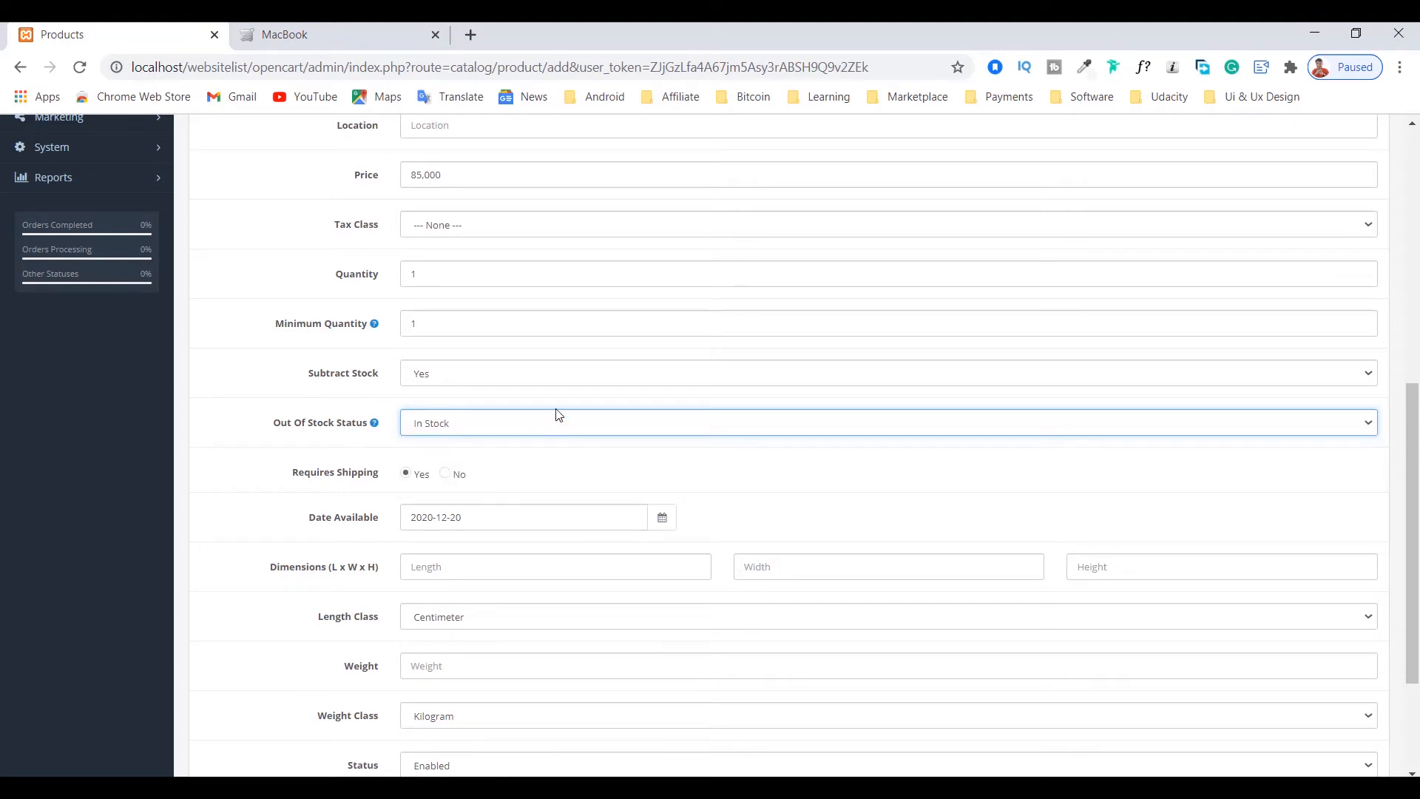
click(446, 426)
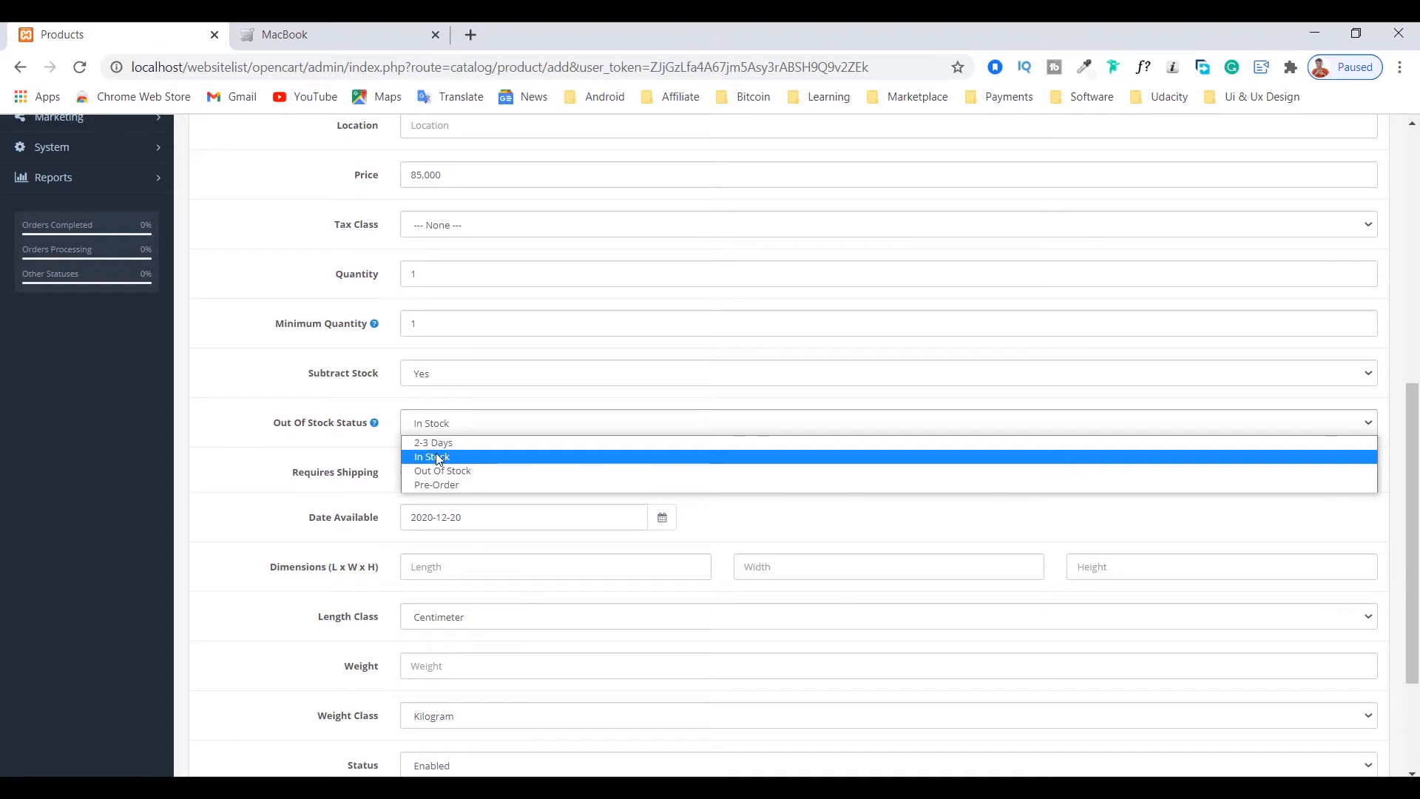
click(435, 458)
Step: Review the remaining data settings from date available to sort order, and open the product's links settings with the manufacturer choices
scroll(241, 432, down, 3)
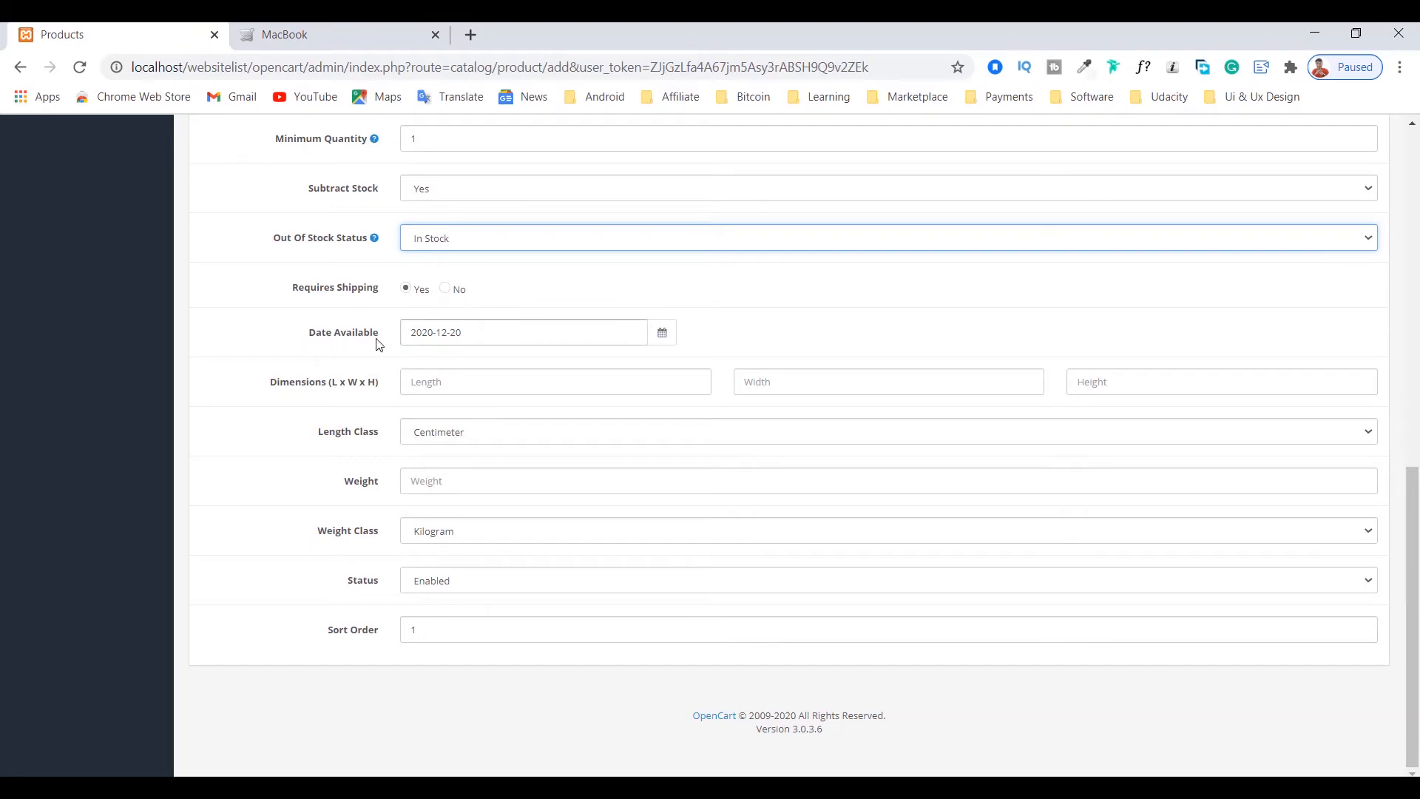
click(495, 335)
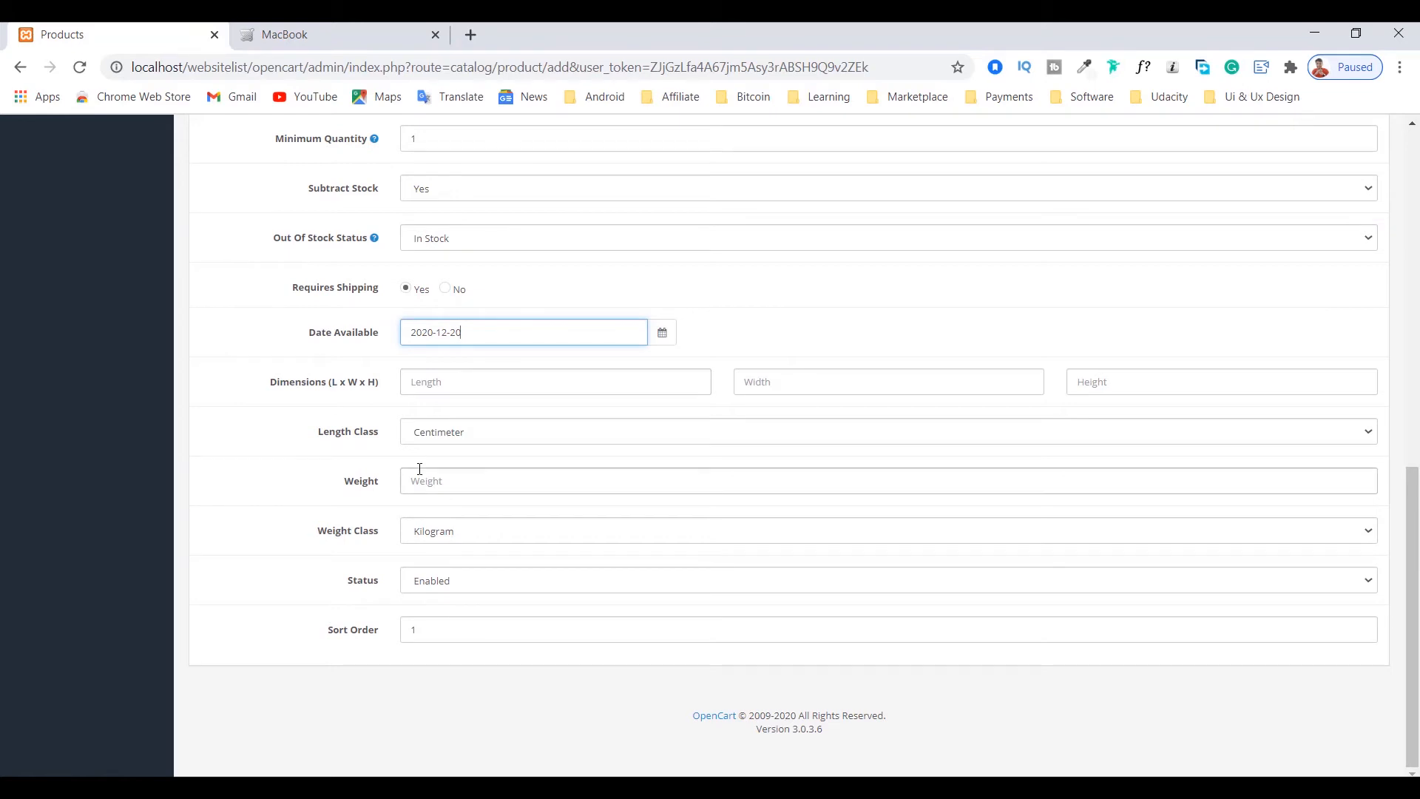
click(321, 633)
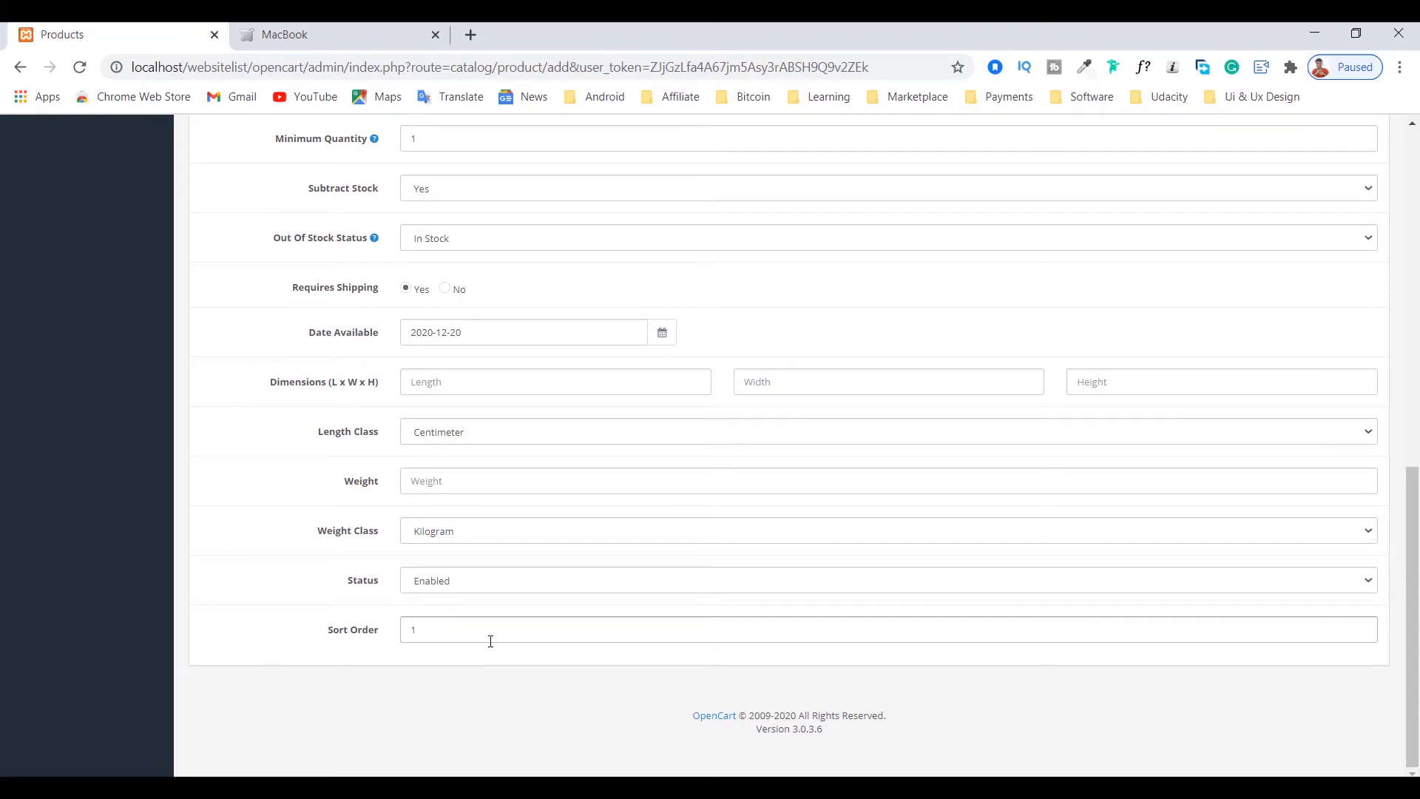
scroll(414, 636, up, 10)
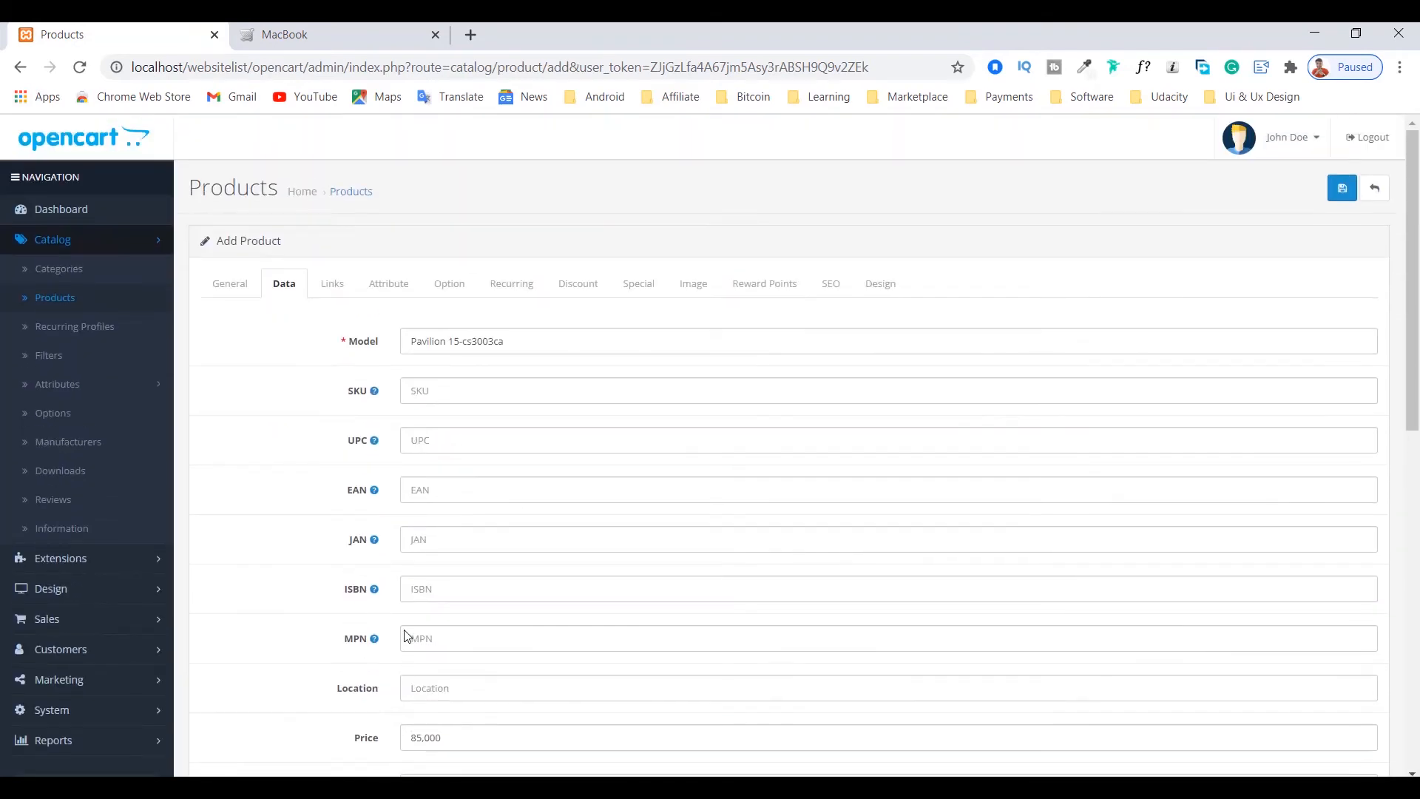
click(331, 287)
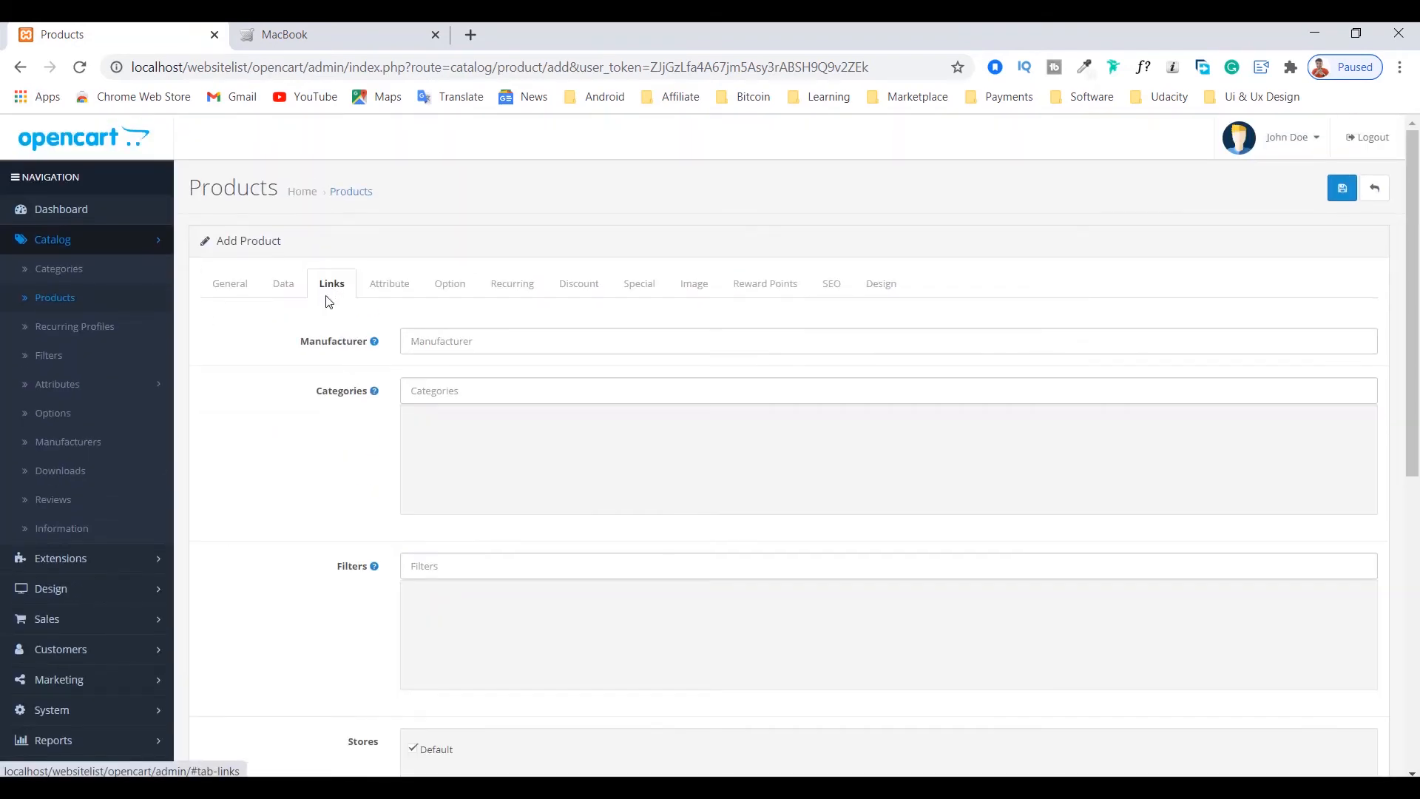
scroll(323, 318, down, 1)
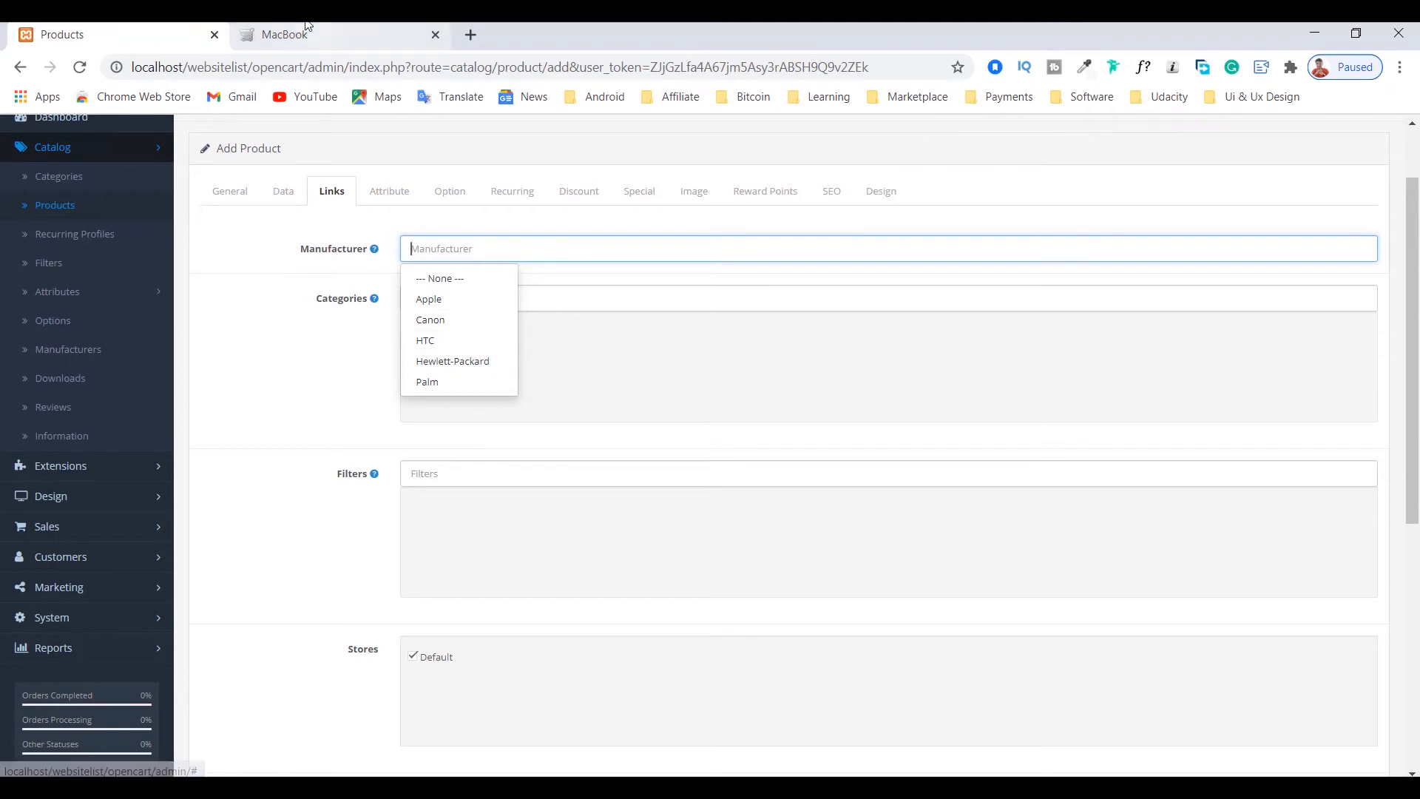
Step: Examine the storefront home page, its featured products and the subcategories in its category navigation
click(325, 34)
scroll(352, 281, up, 3)
mouse_move(319, 232)
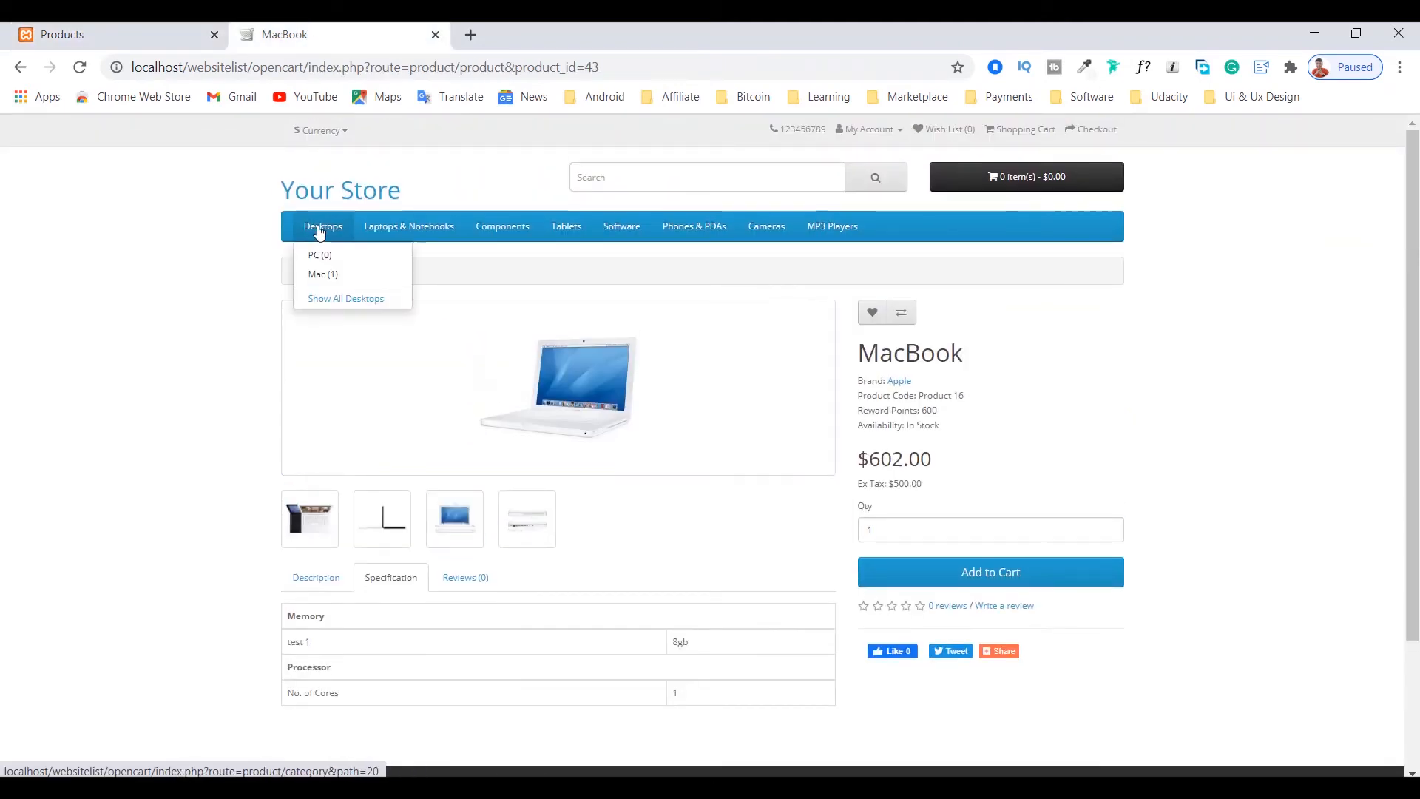
click(352, 195)
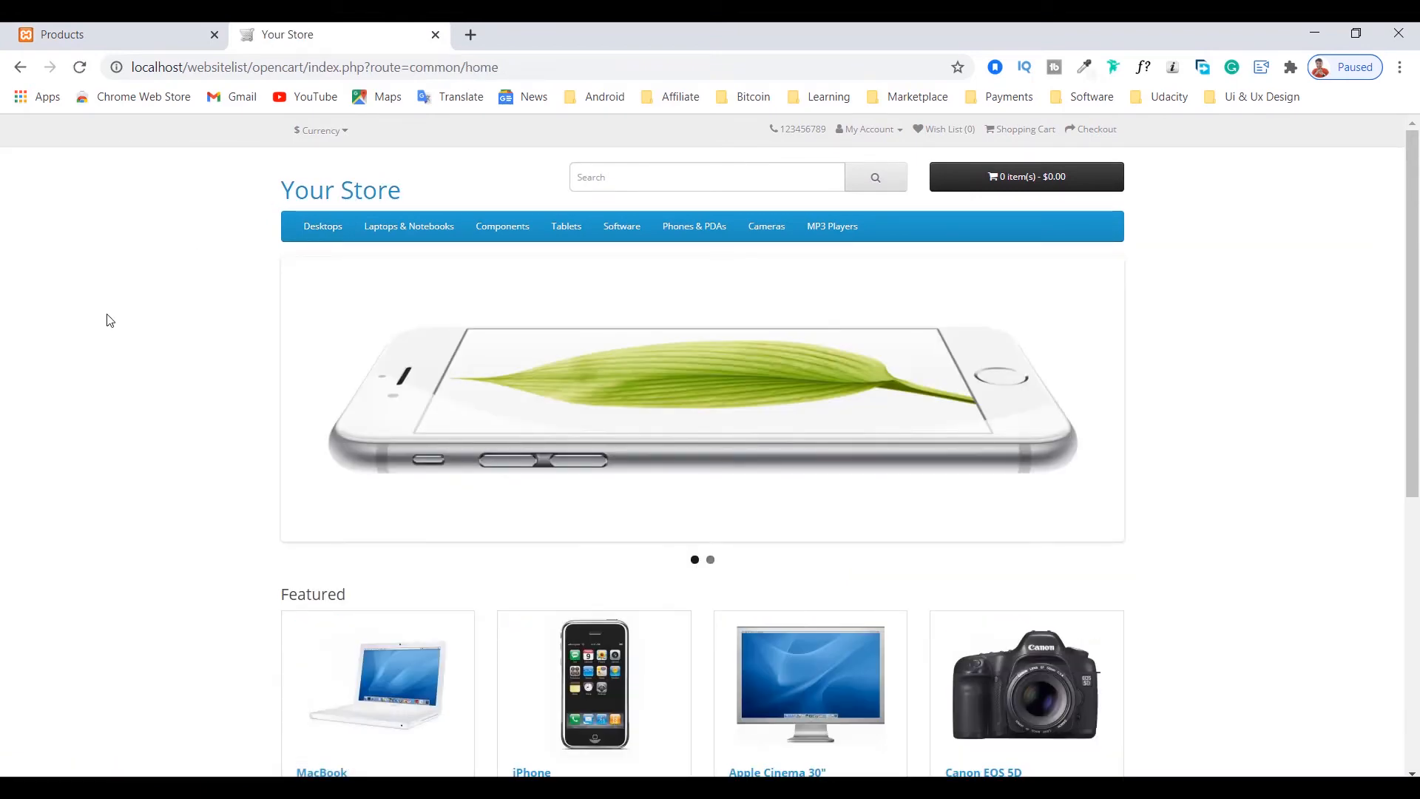
scroll(109, 320, down, 6)
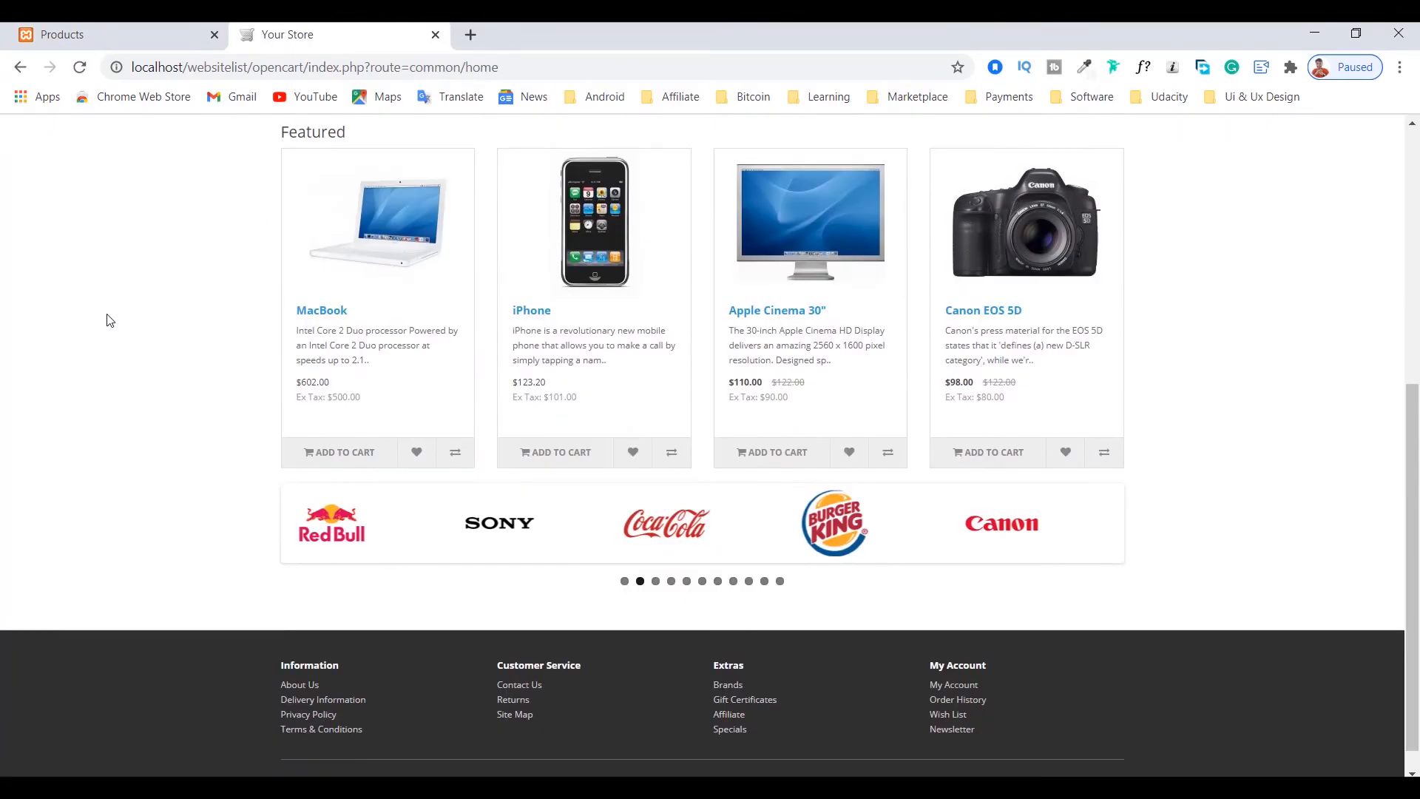
scroll(110, 320, up, 5)
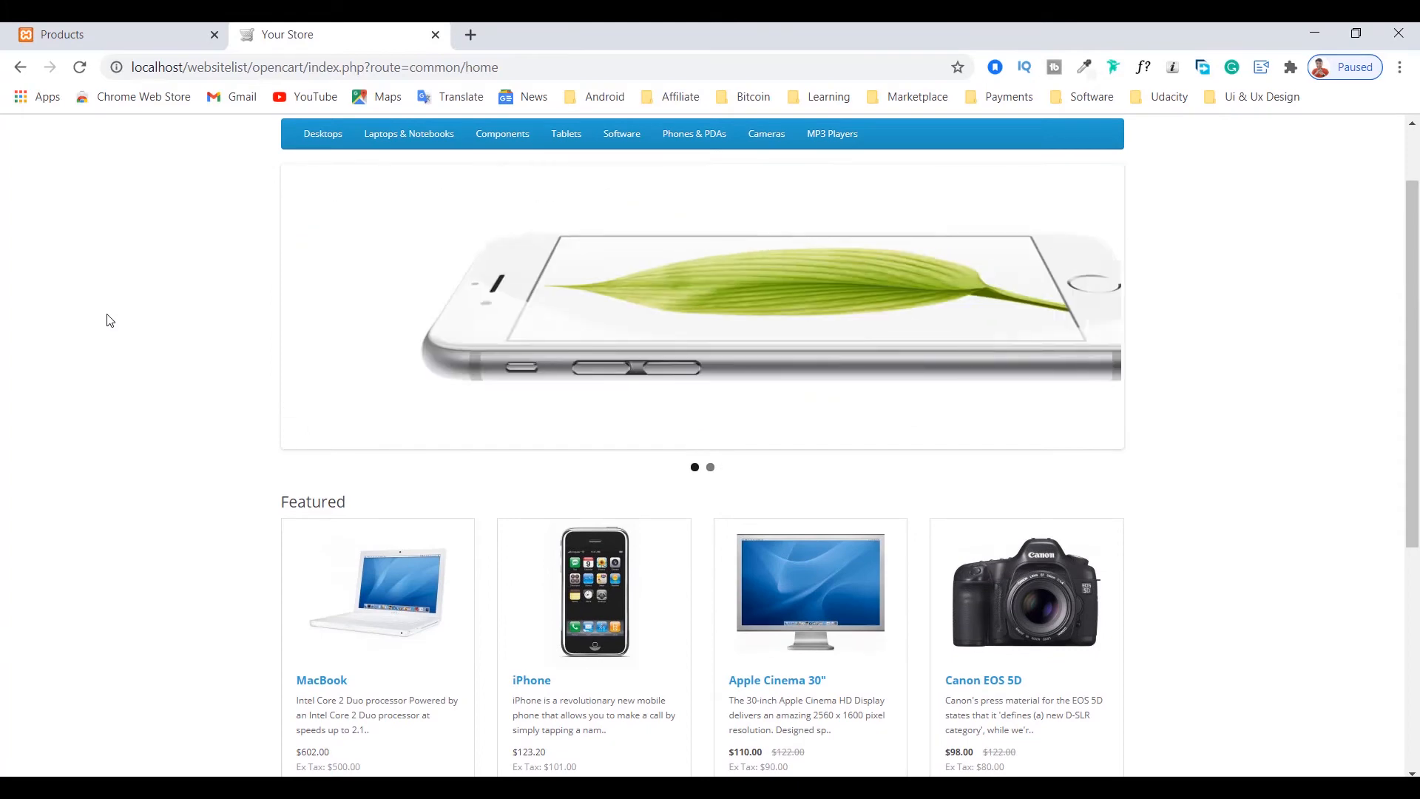
scroll(109, 320, down, 4)
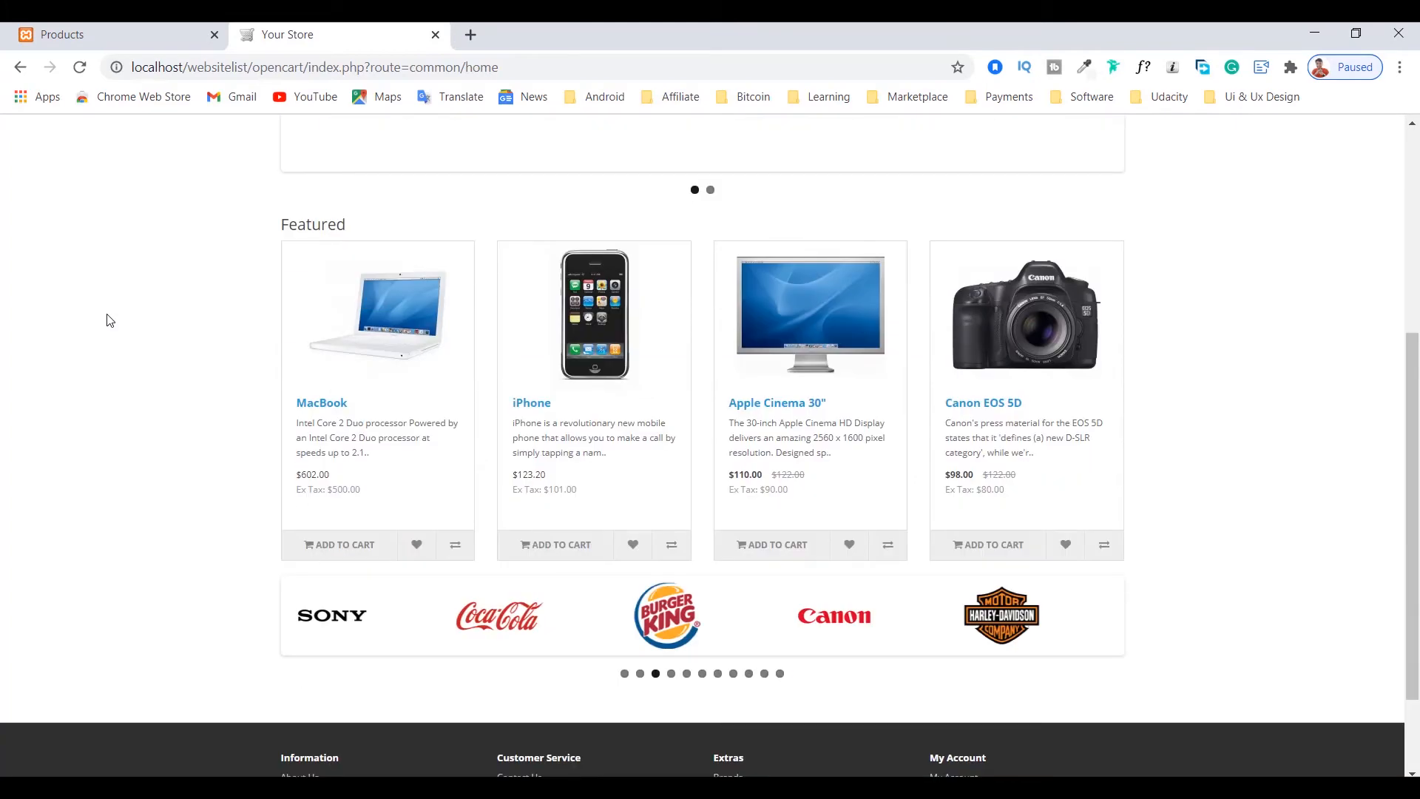
scroll(109, 321, up, 5)
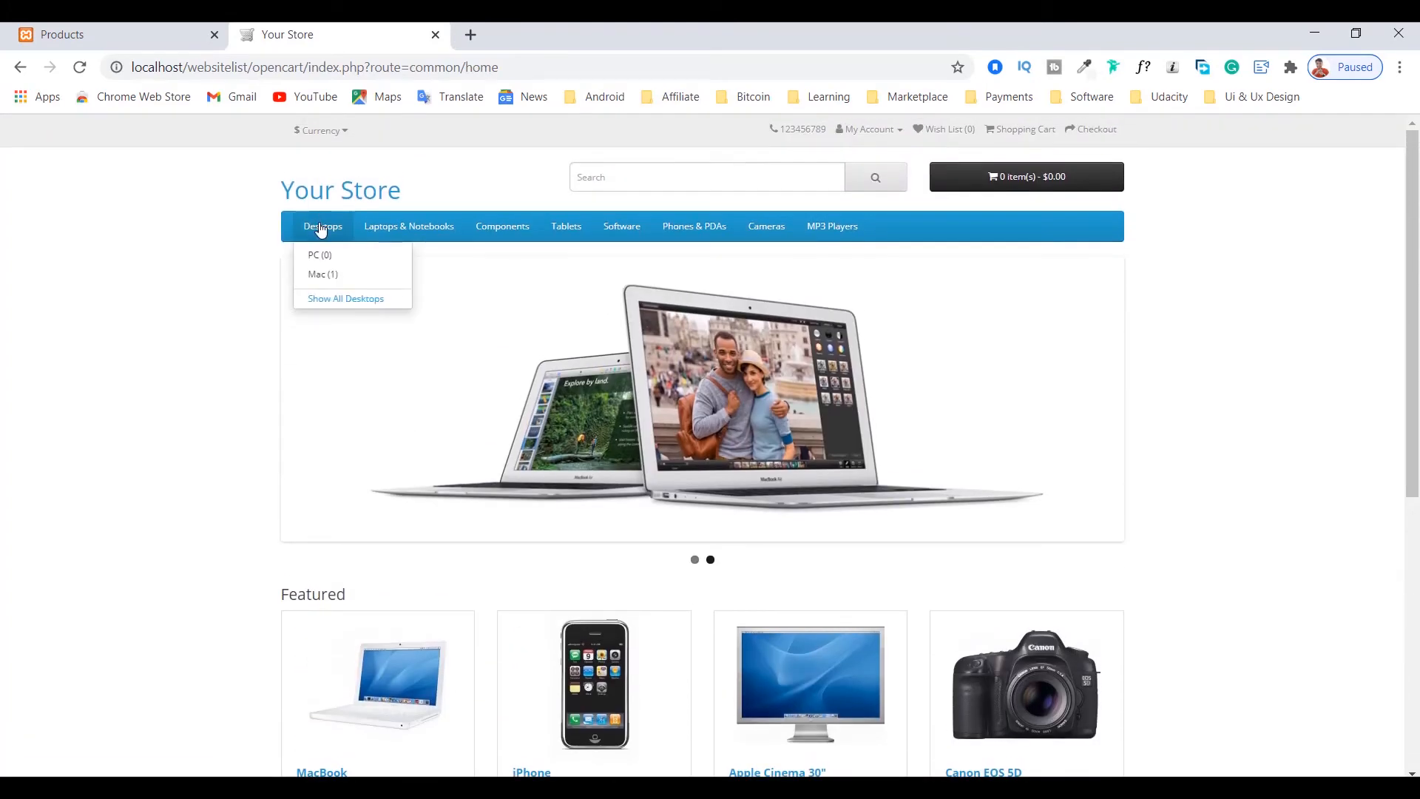
mouse_move(427, 232)
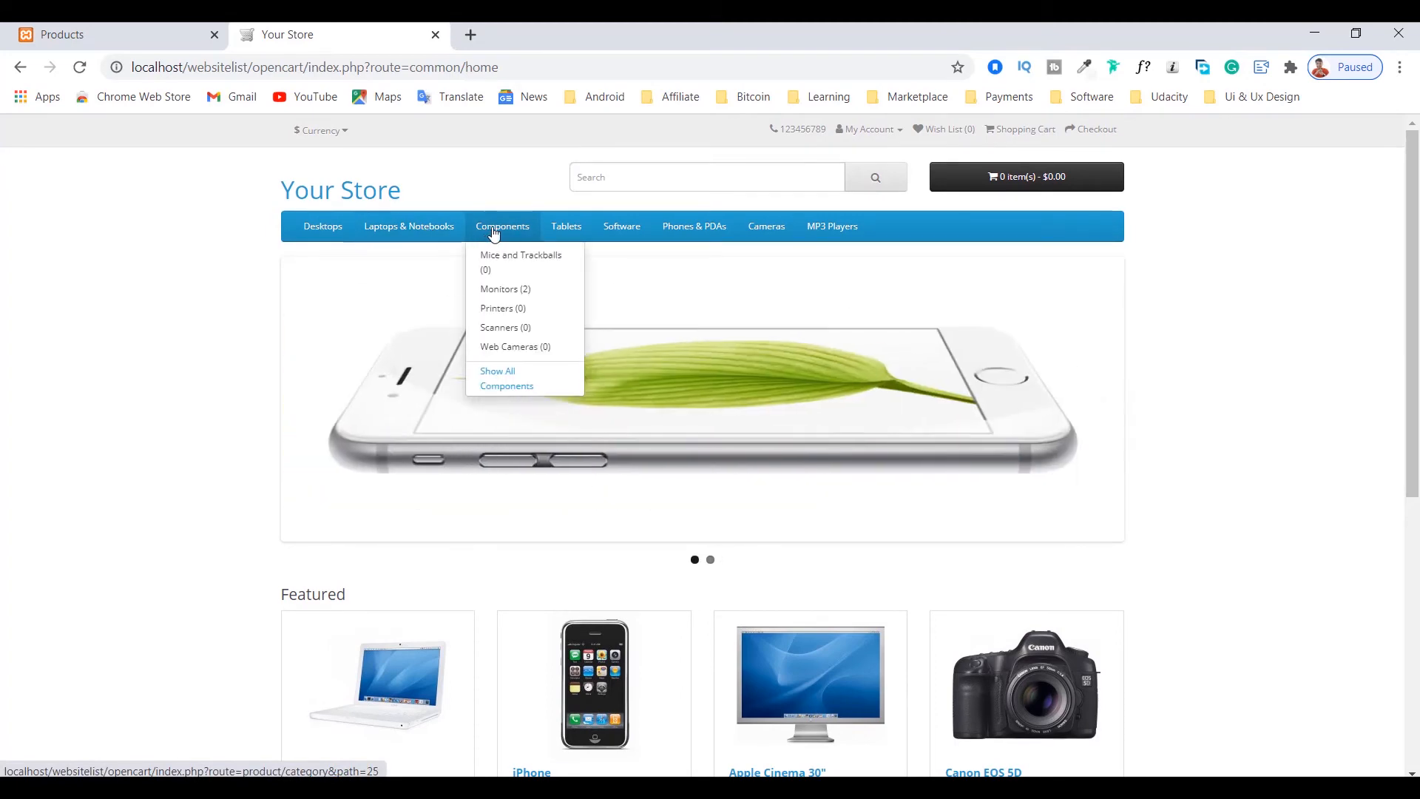
mouse_move(821, 228)
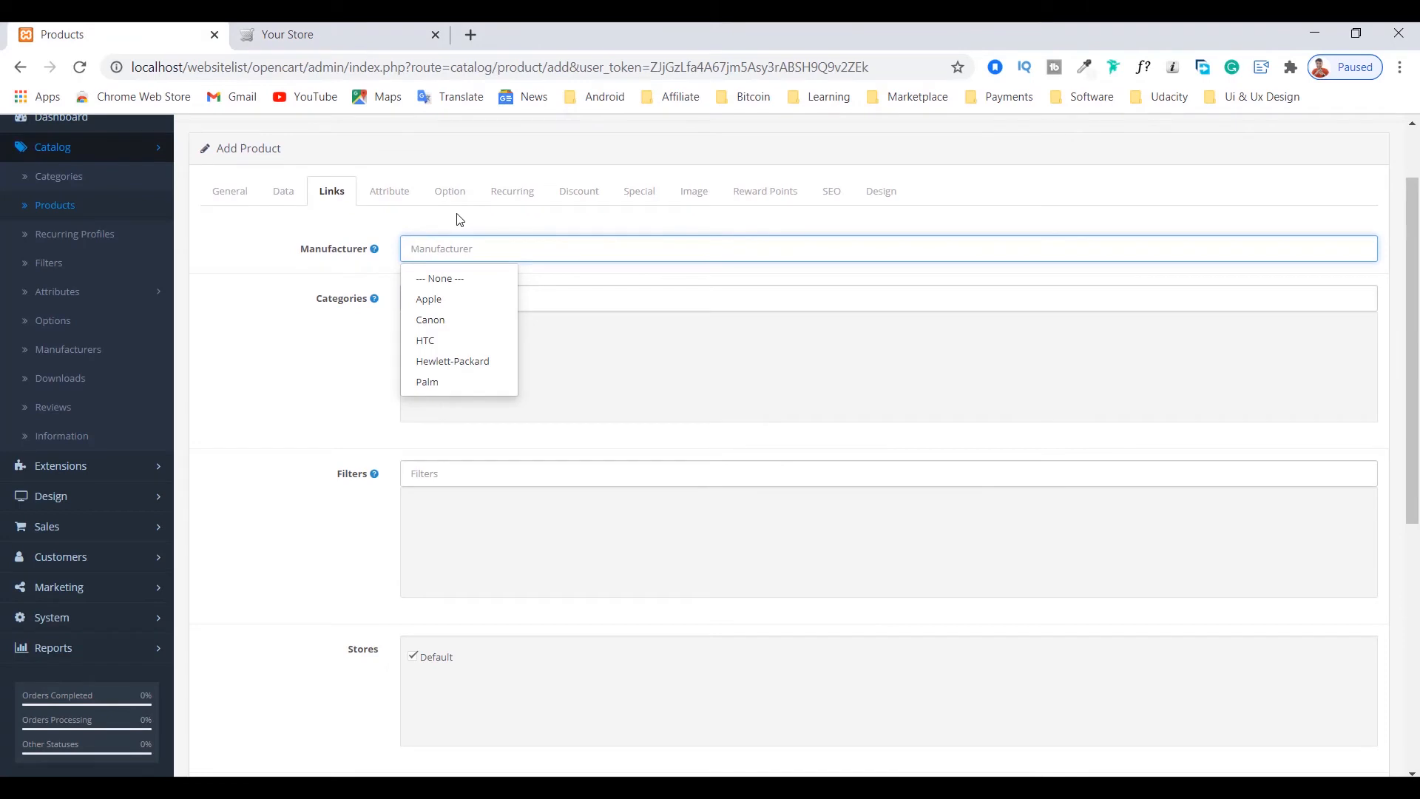
Step: Assign the new product to the category Laptops & Notebooks > Windows, checking the subcategory on the storefront
click(284, 318)
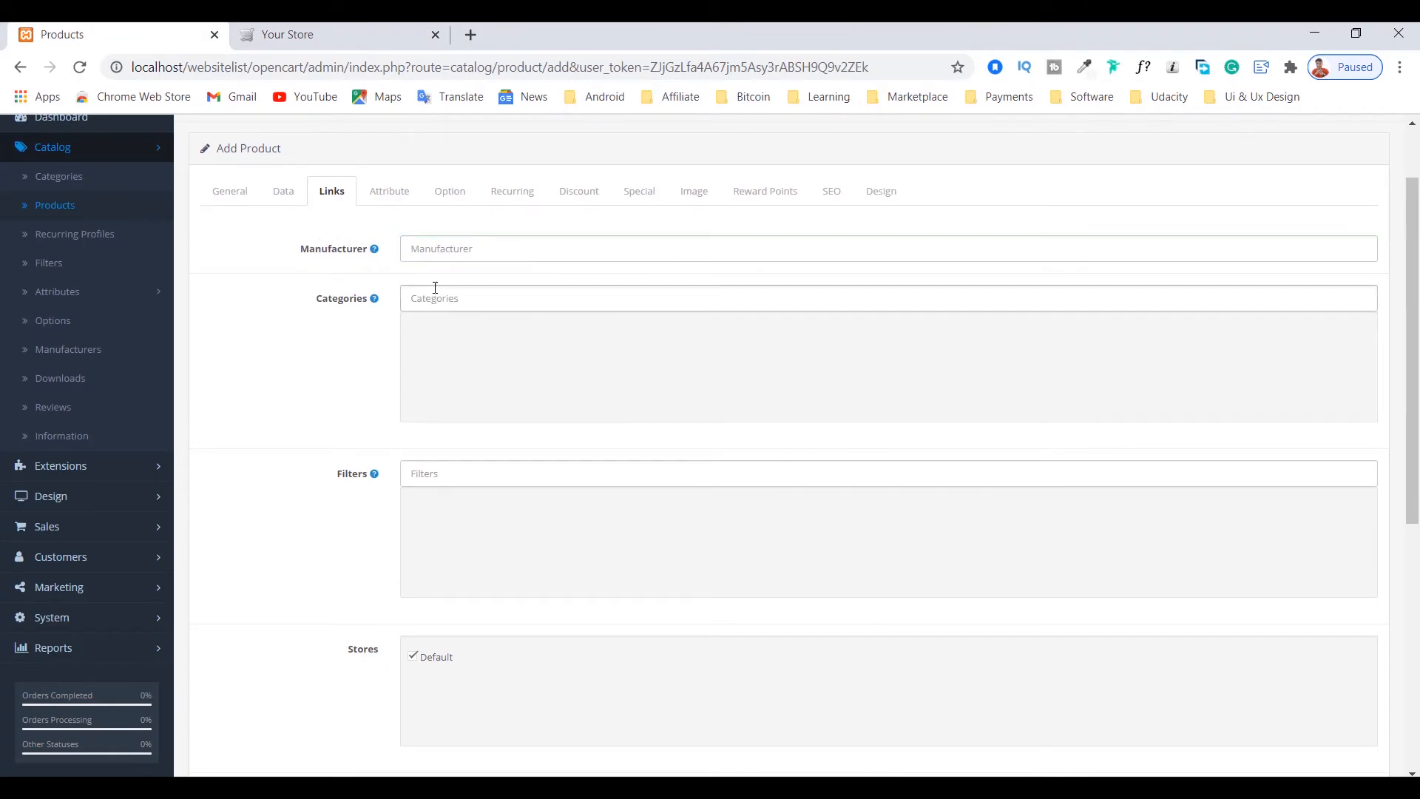
mouse_move(376, 251)
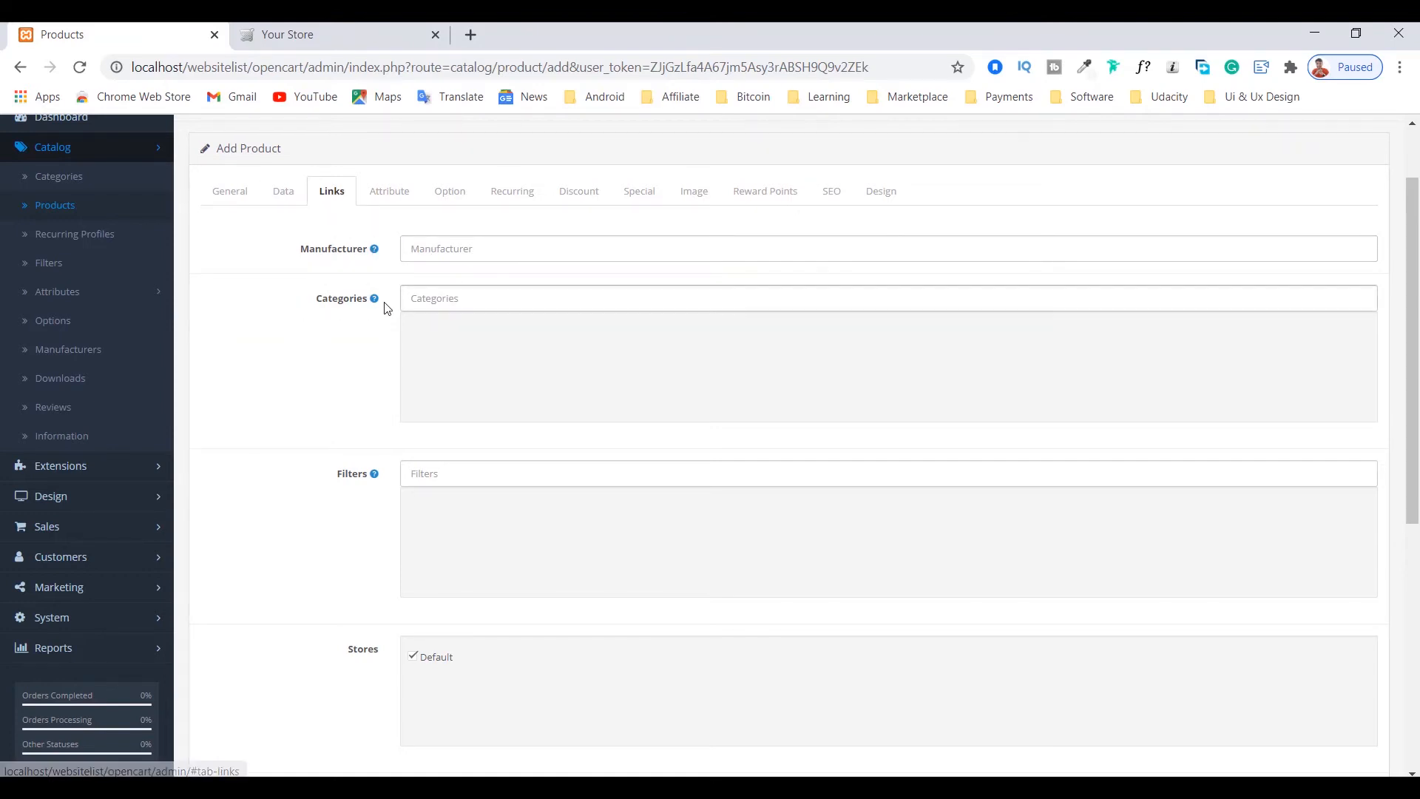
click(431, 300)
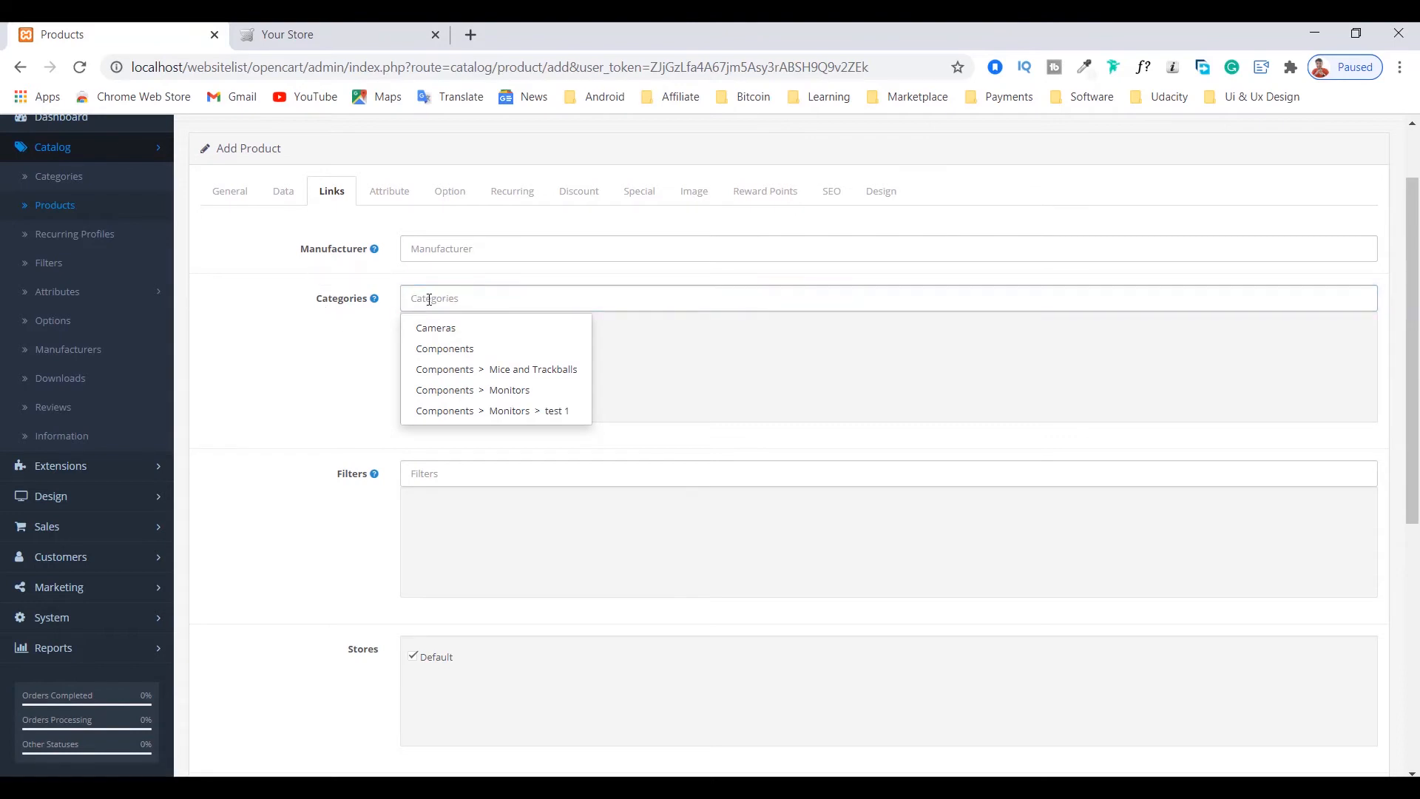
click(337, 33)
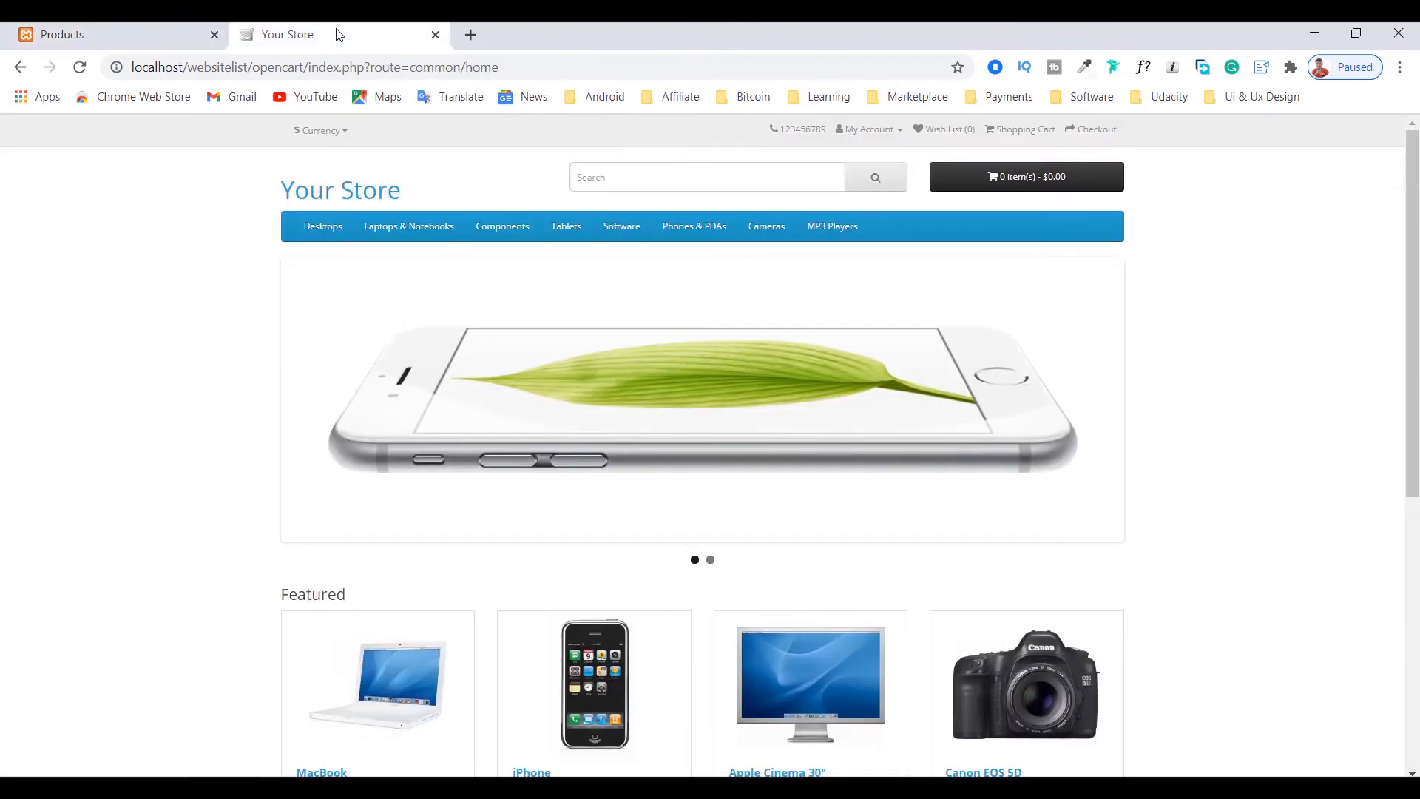
mouse_move(414, 229)
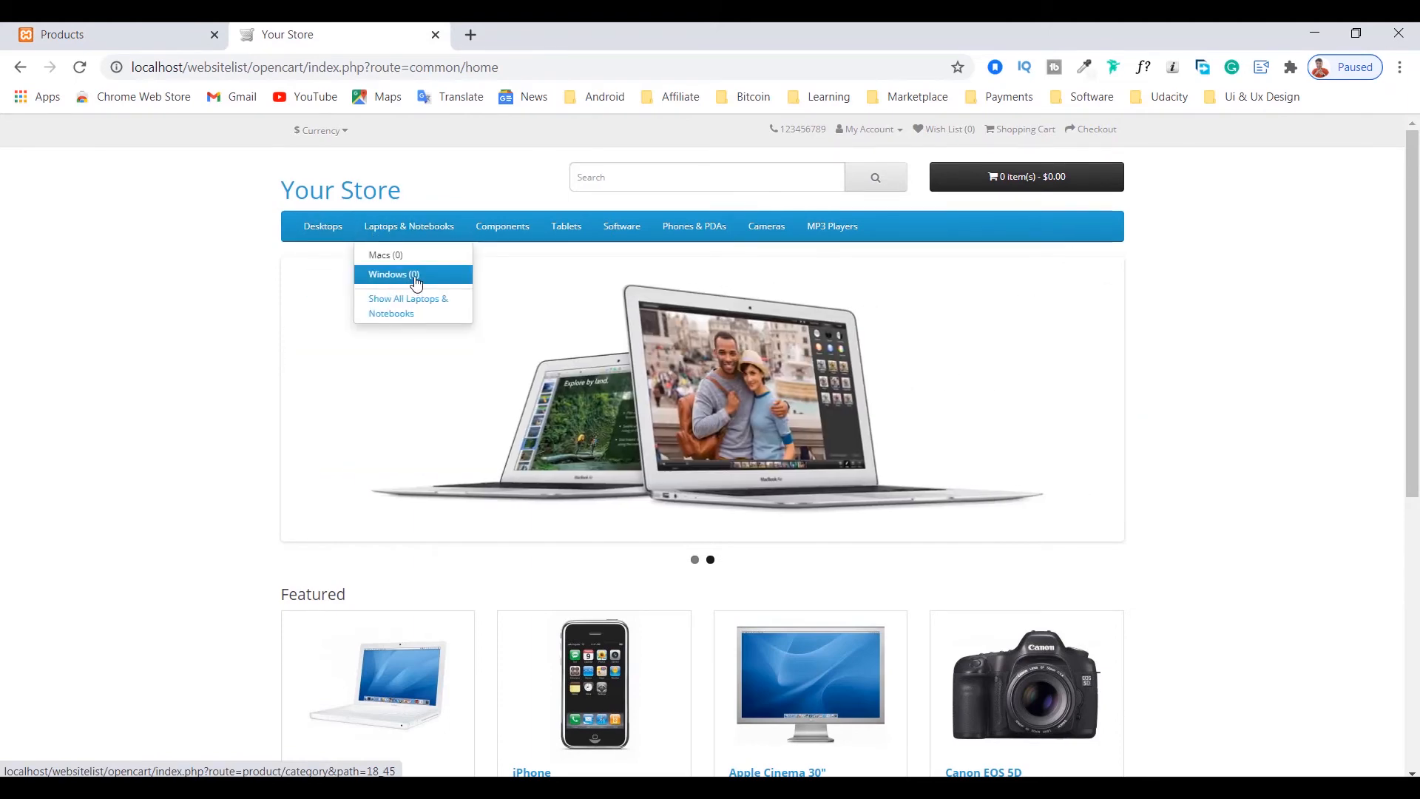
click(115, 30)
click(468, 299)
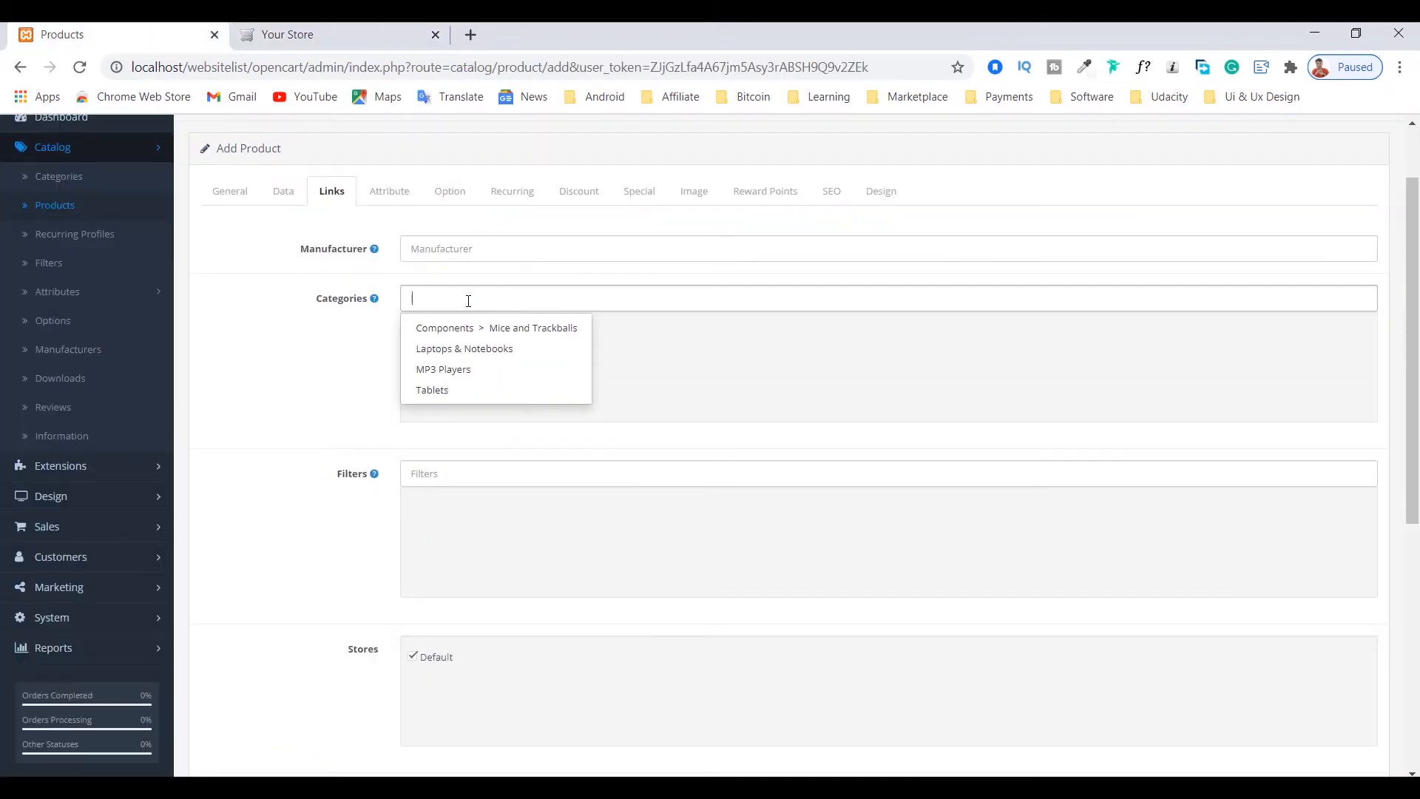
text(Win)
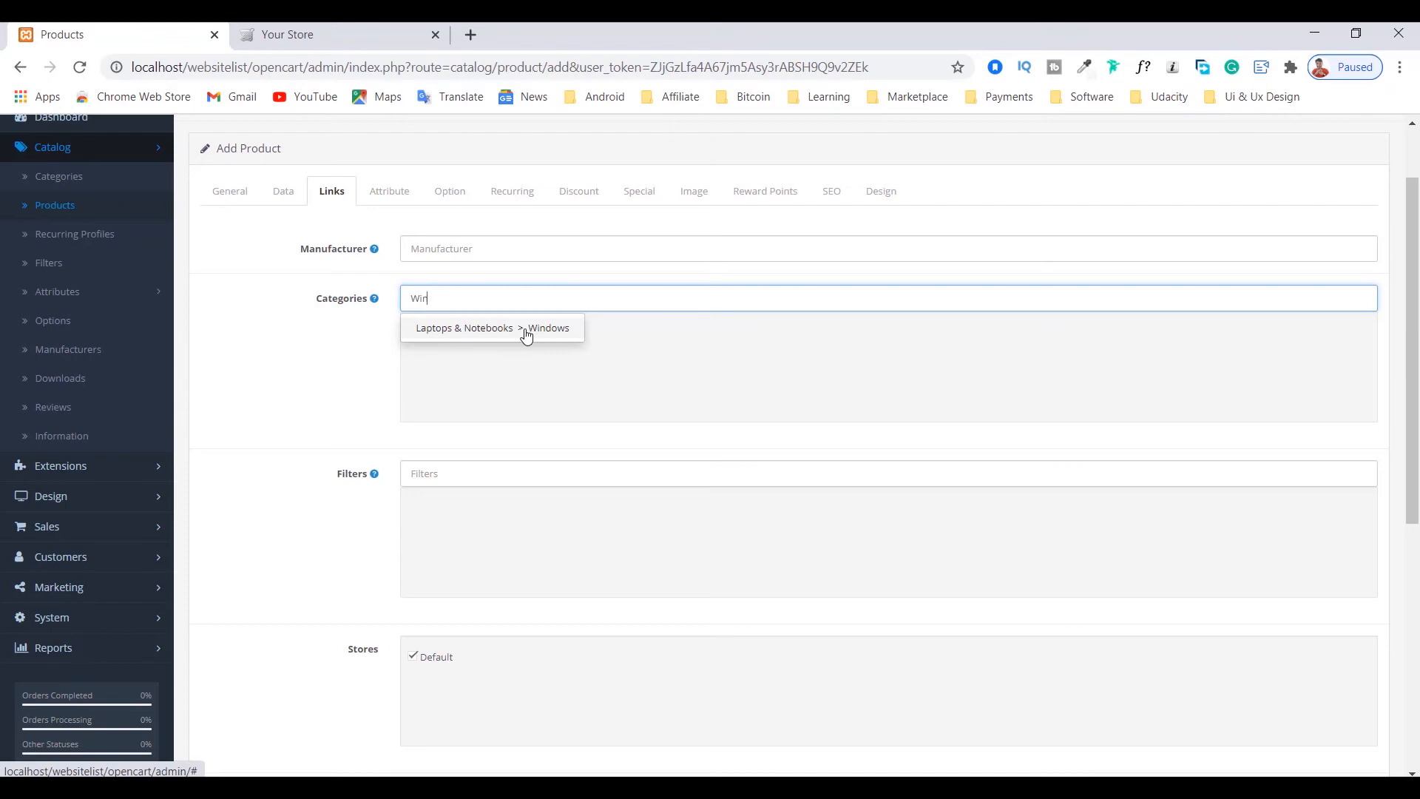
click(553, 329)
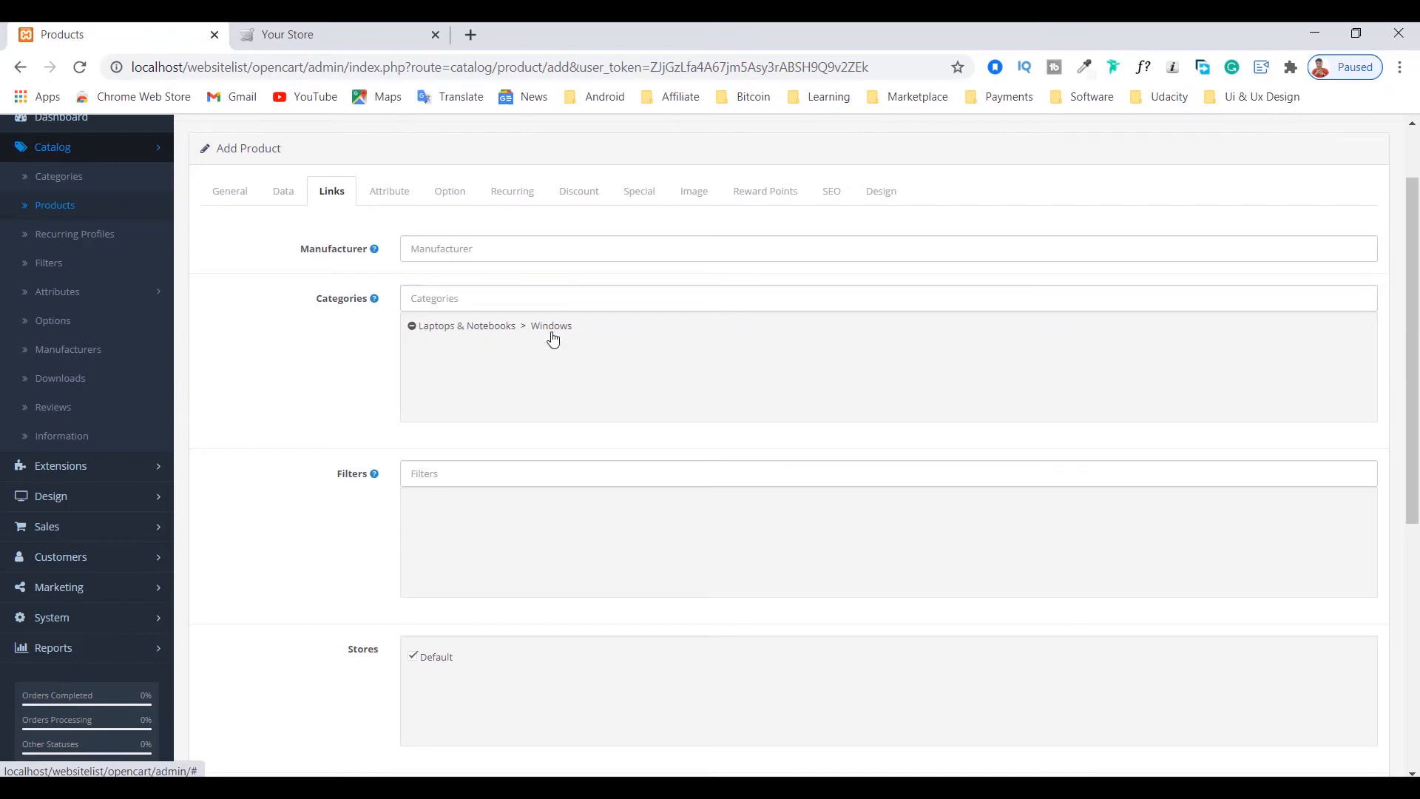
Step: View the storefront's Windows category page under Laptops & Notebooks, and return to the product form
click(318, 34)
mouse_move(395, 229)
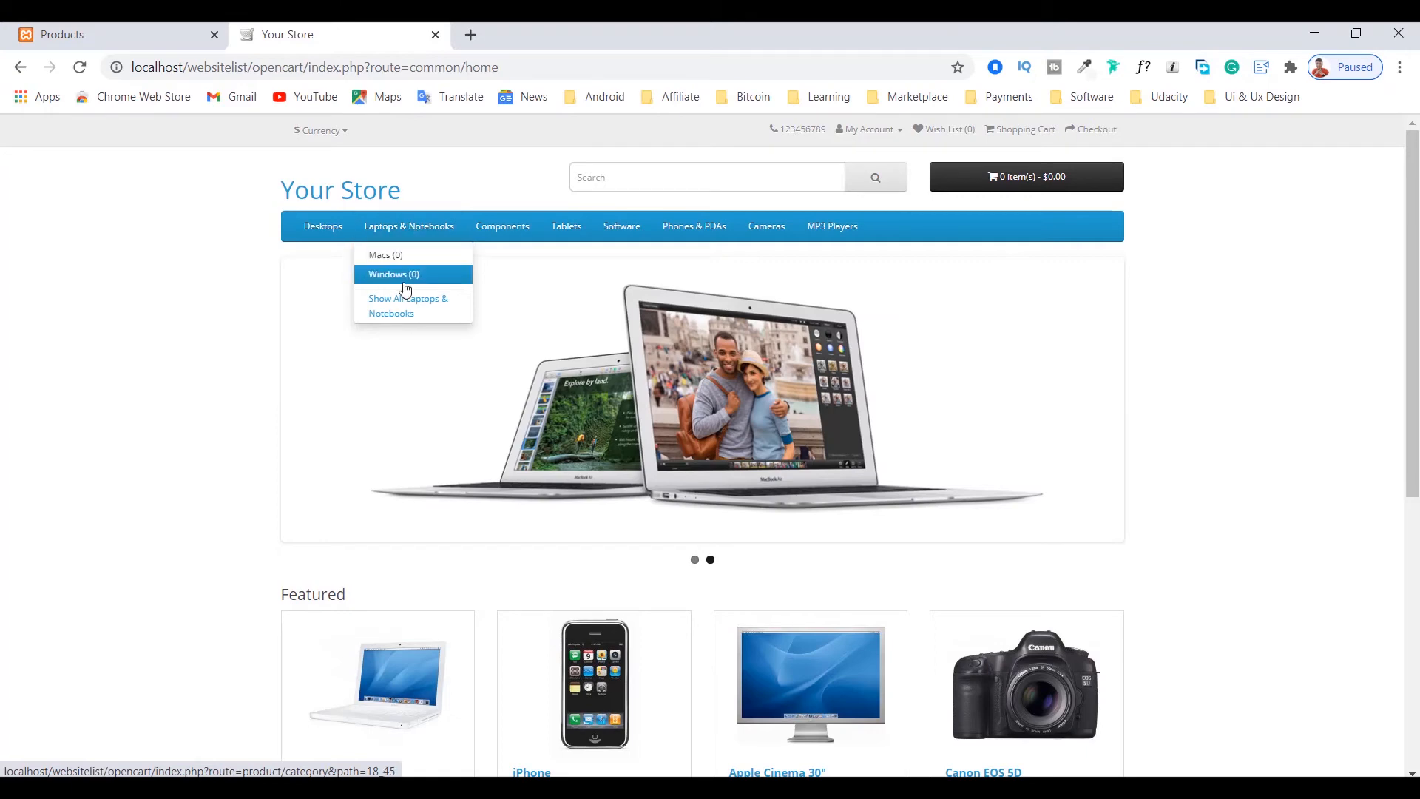
click(404, 281)
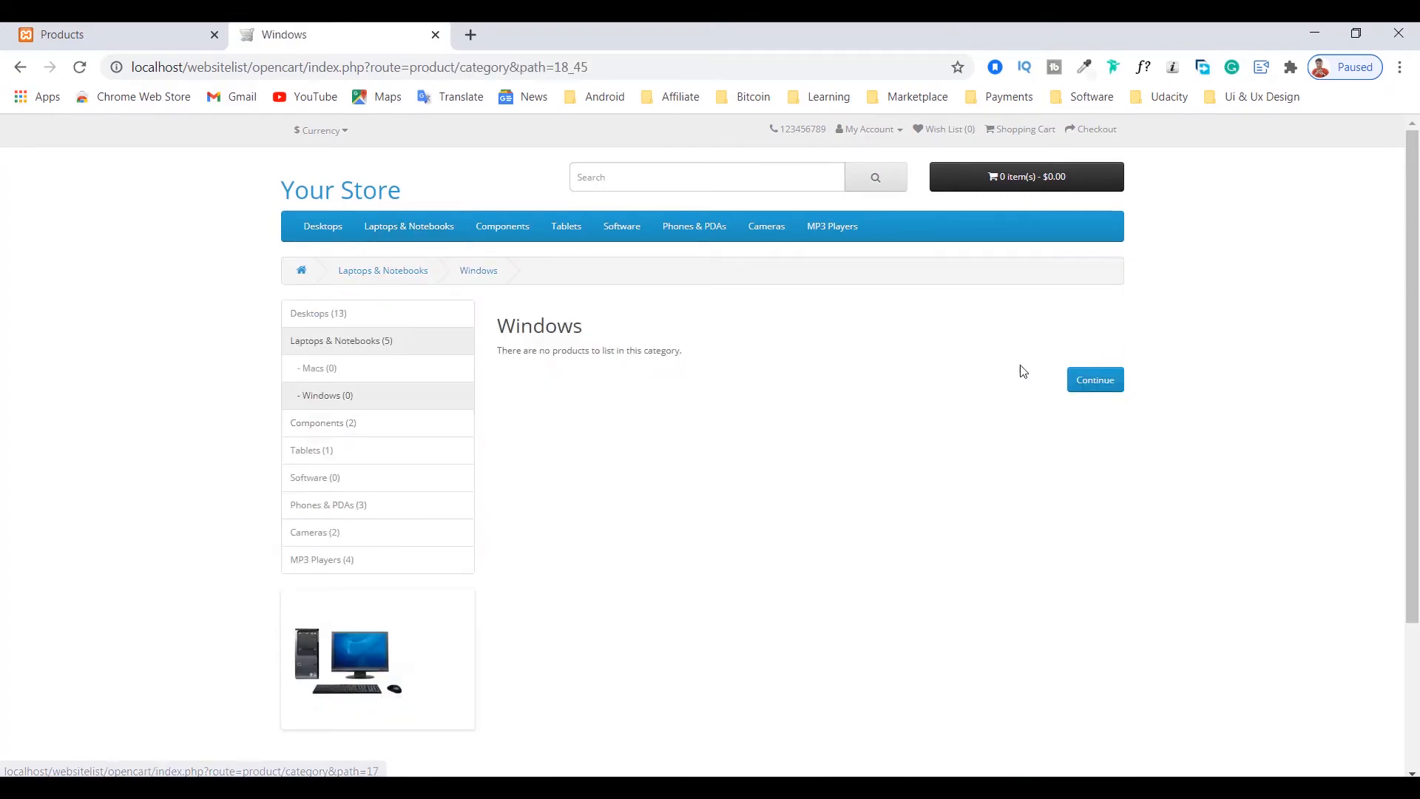
scroll(767, 444, down, 3)
scroll(767, 443, up, 3)
click(56, 34)
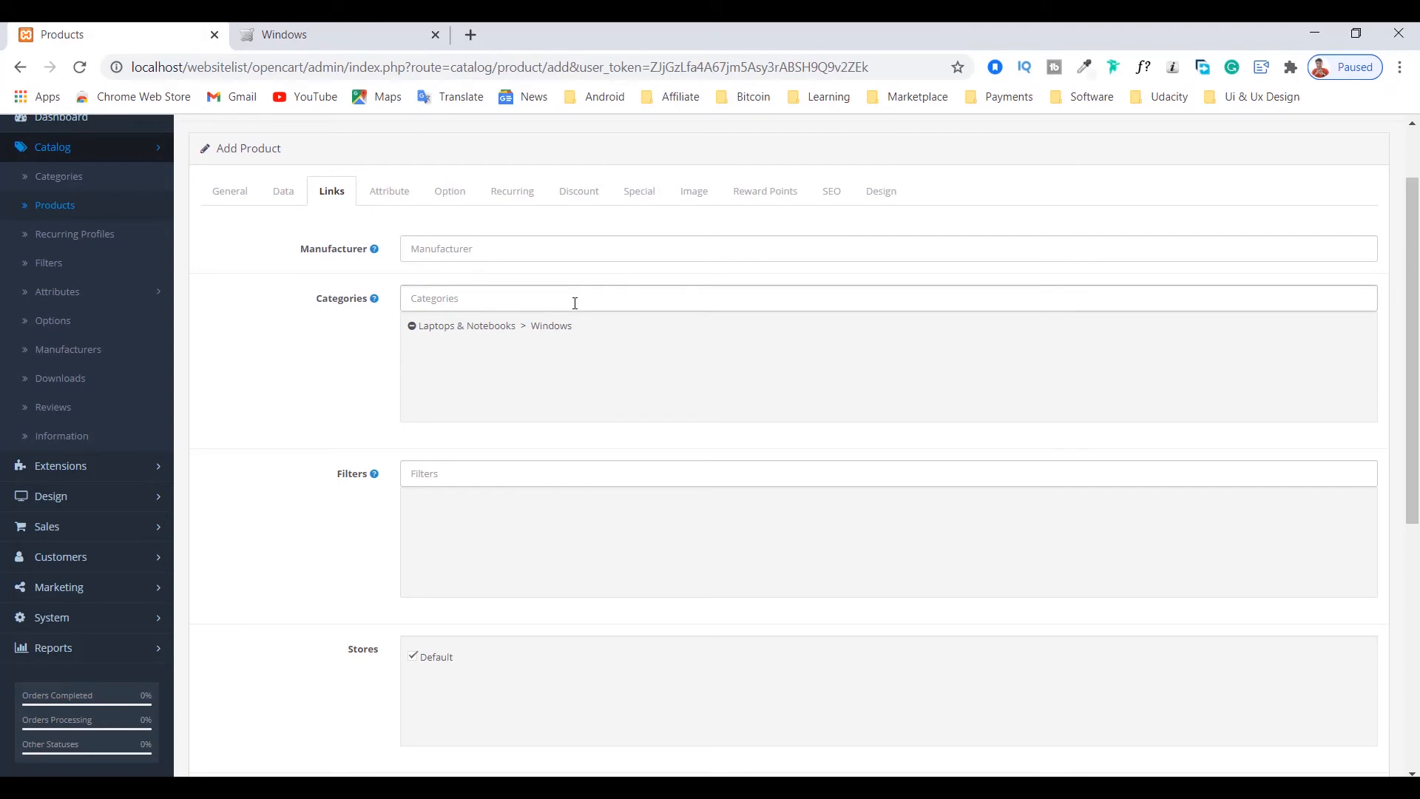
Step: Review the product's filters, stores, downloads and related products link settings
scroll(336, 403, down, 2)
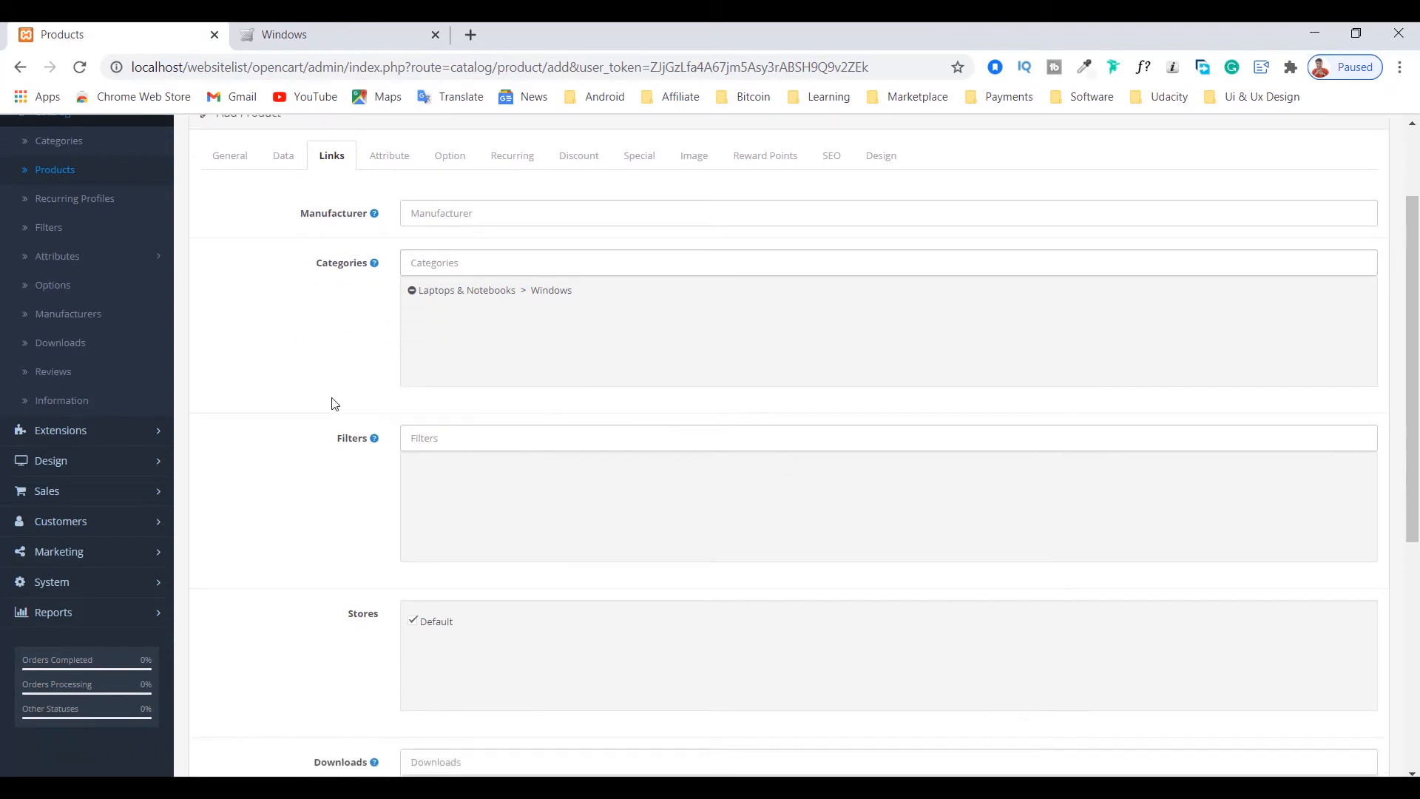
click(486, 294)
scroll(308, 365, down, 3)
scroll(307, 356, up, 5)
scroll(309, 356, down, 5)
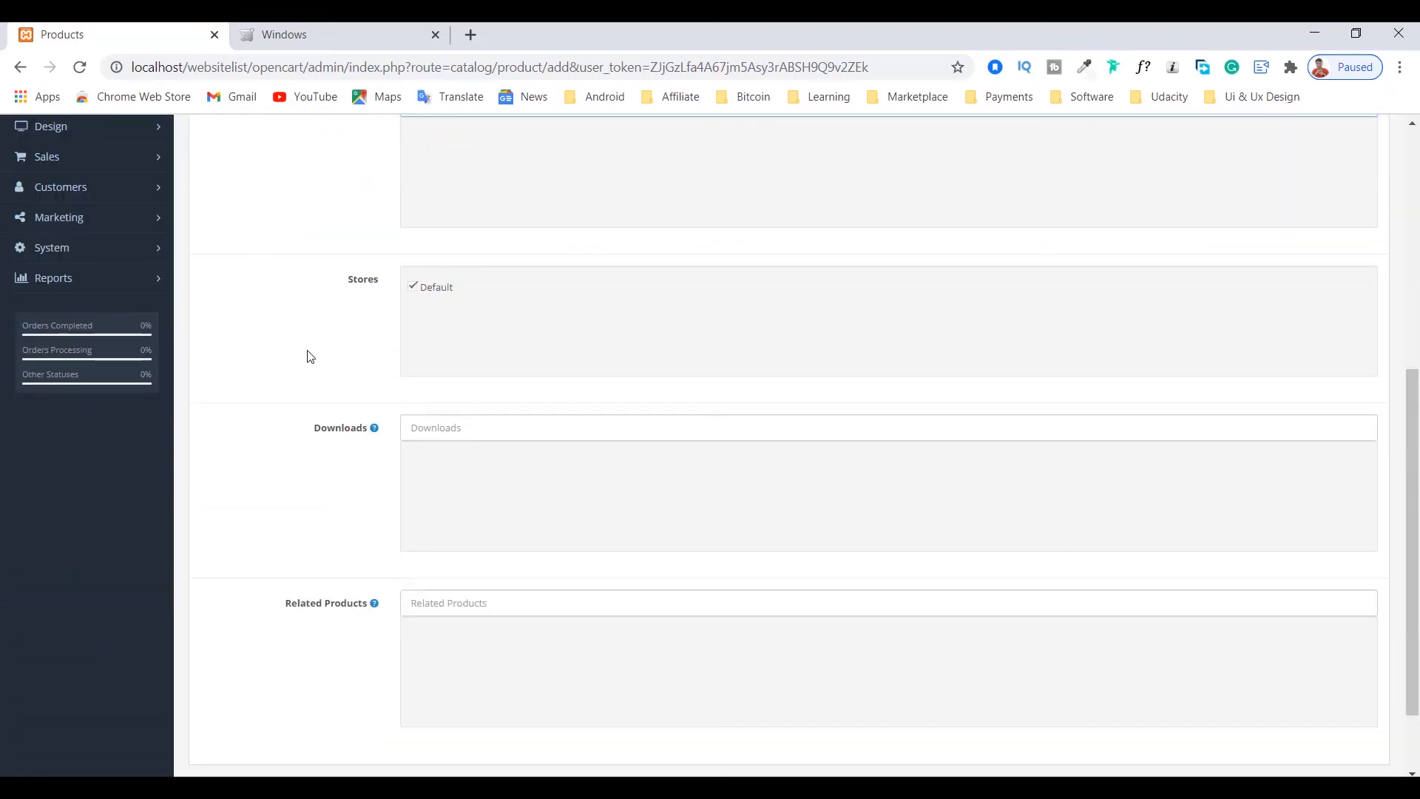
scroll(310, 356, up, 6)
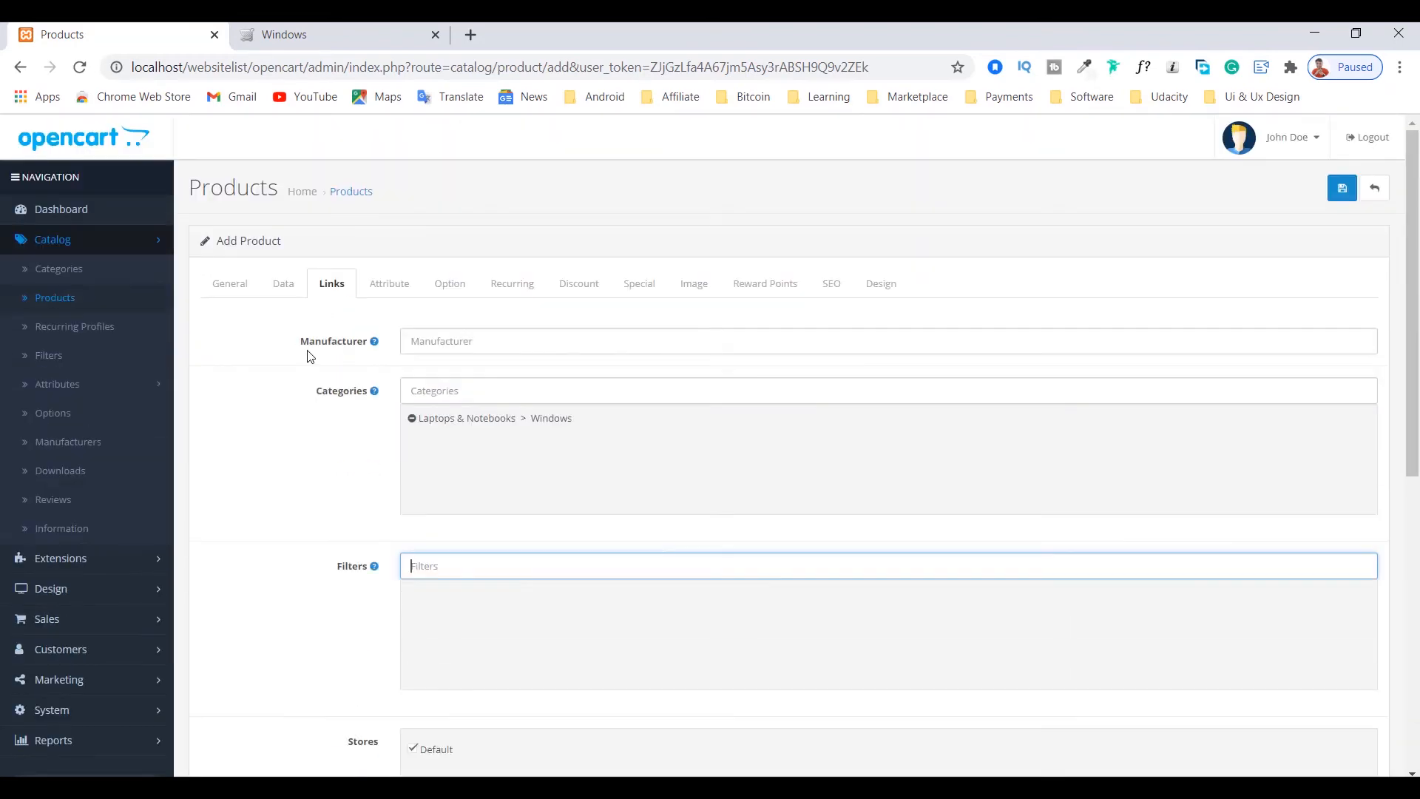
Step: Look through the product's attribute, option, recurring and special settings, and open its image settings
click(391, 287)
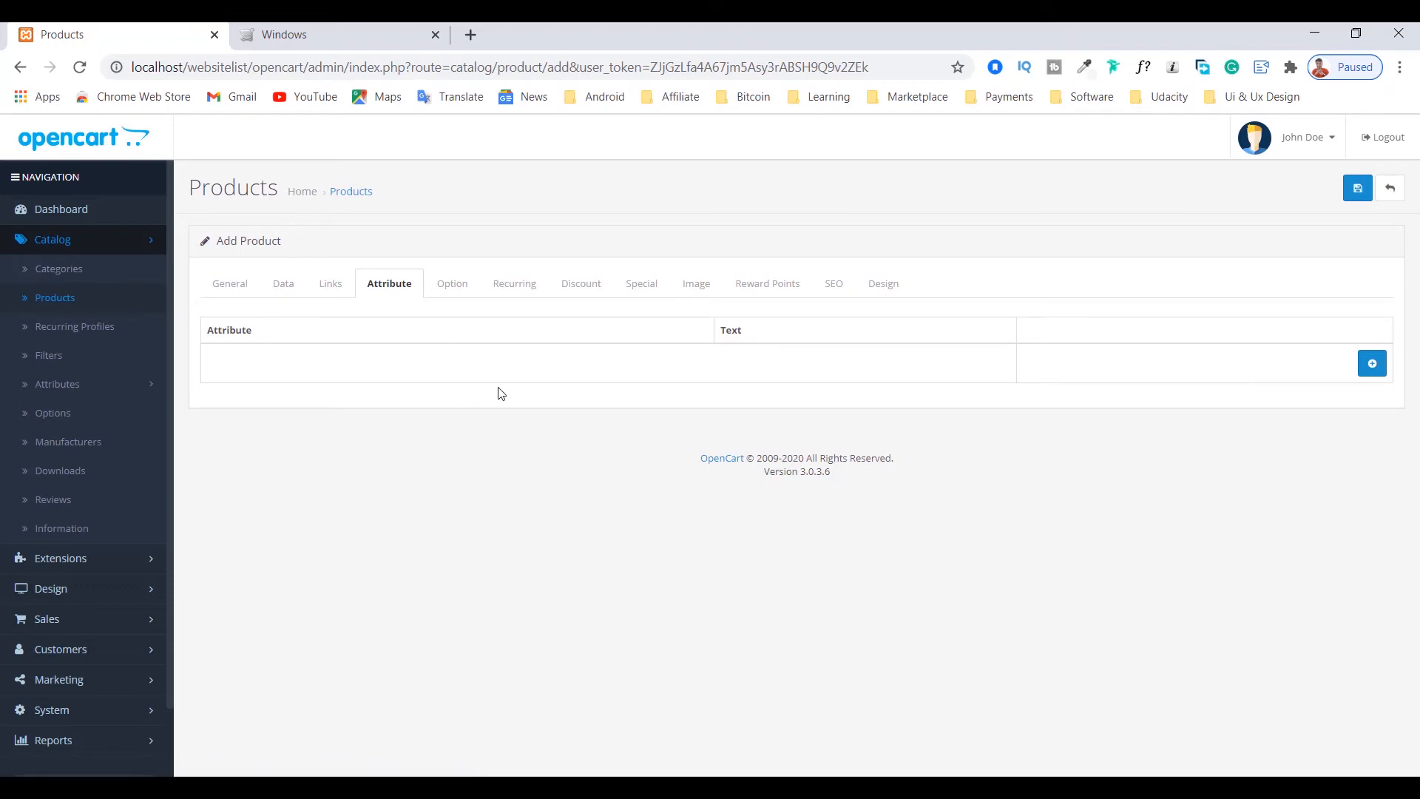
click(447, 293)
click(386, 287)
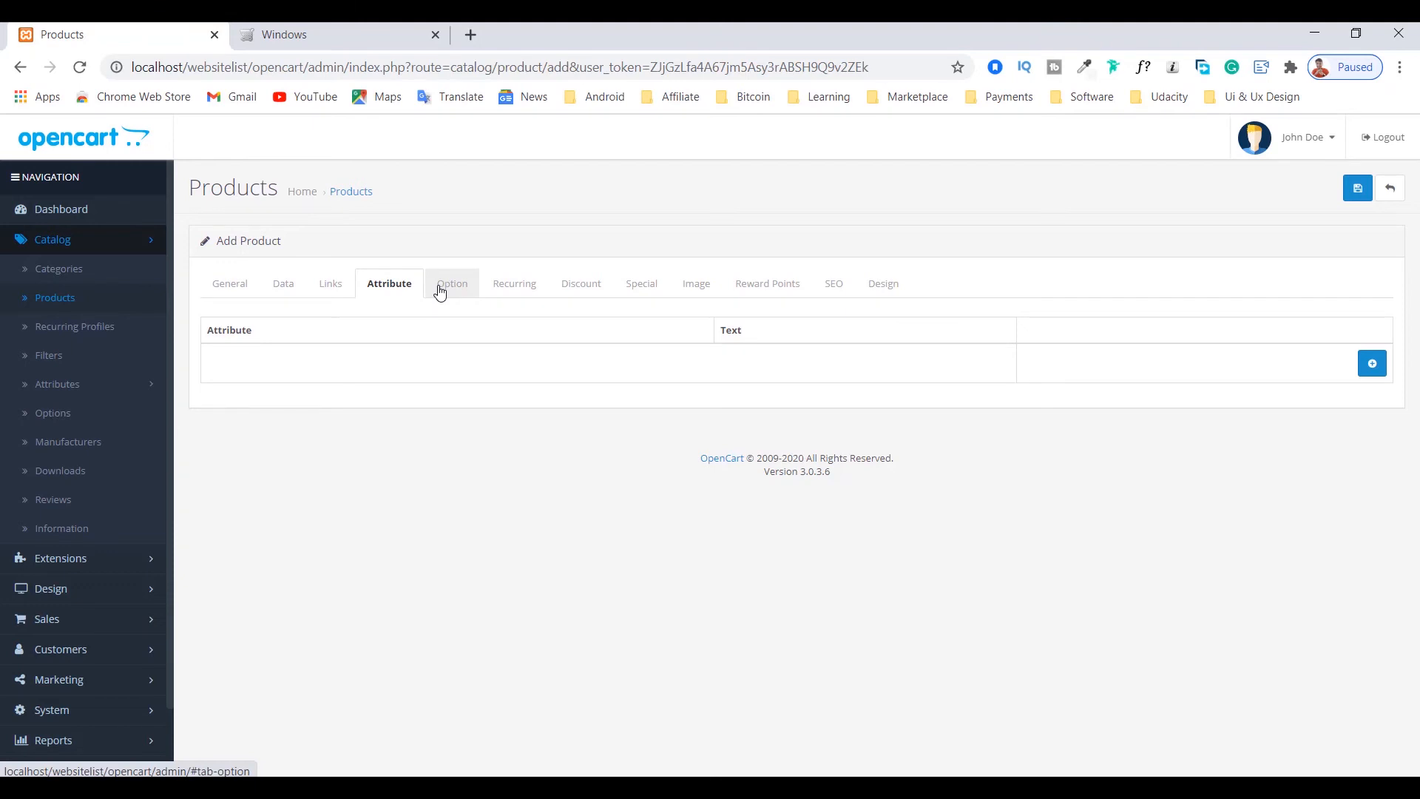
click(511, 294)
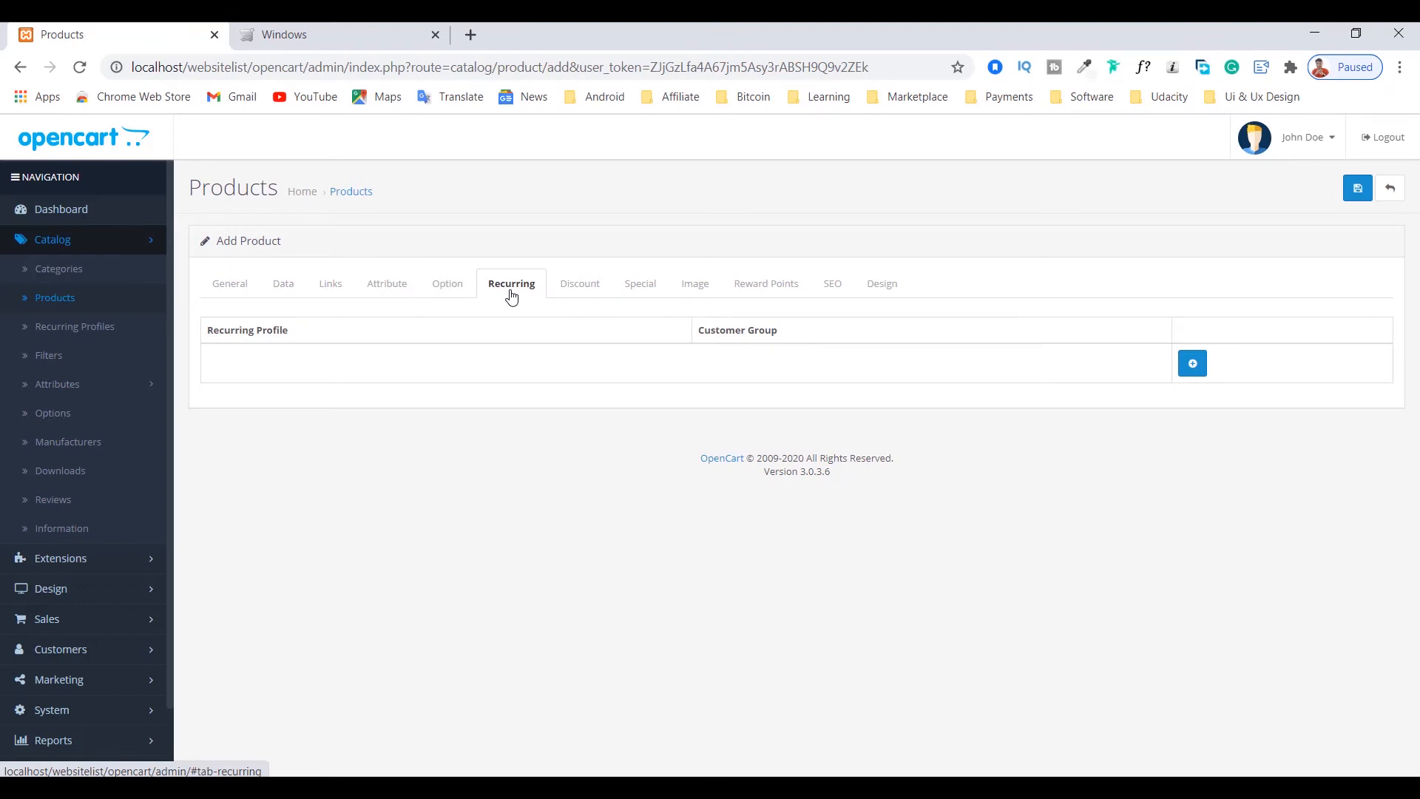
click(638, 286)
click(697, 288)
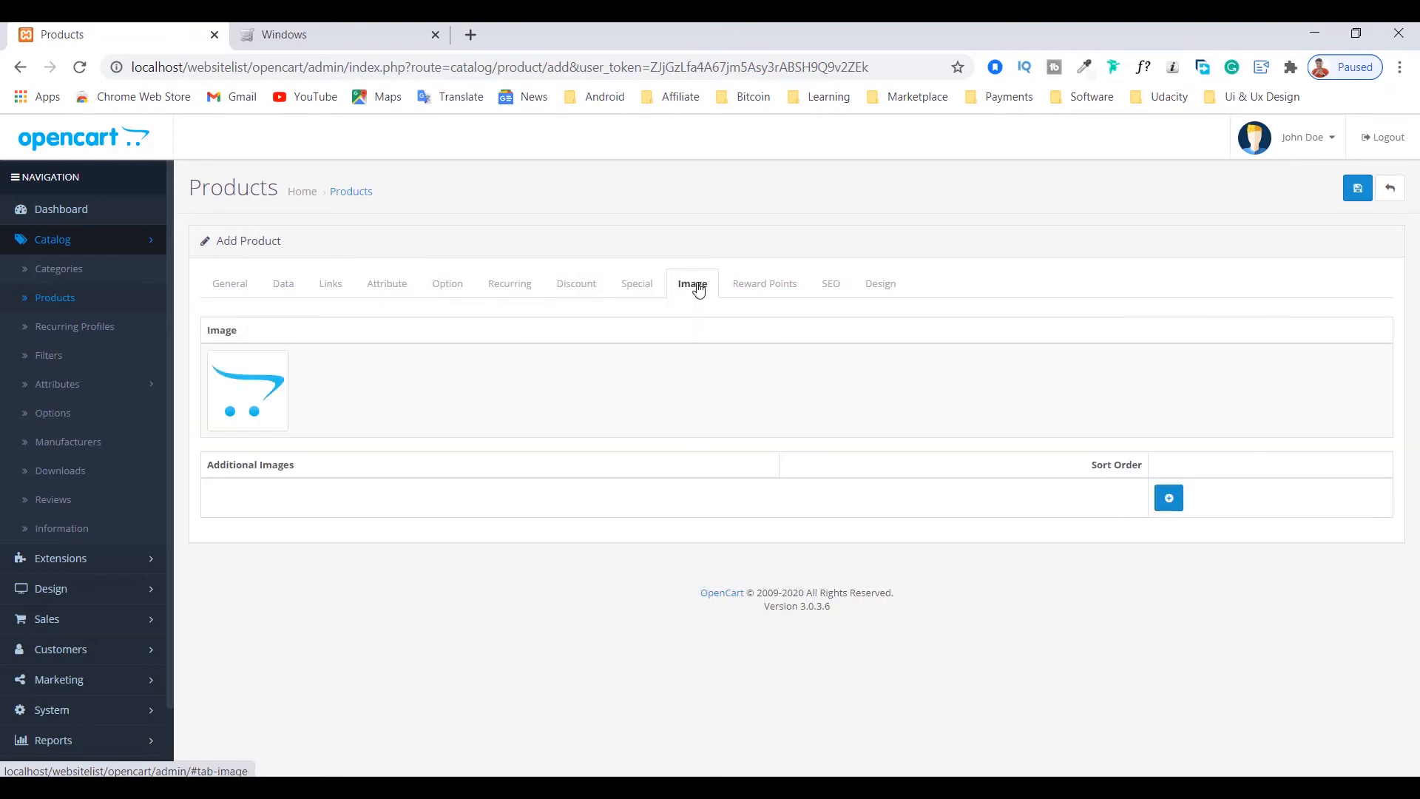
Step: Set the product's main image to hp_1.jpg from the demo folder and add one additional image row
click(250, 409)
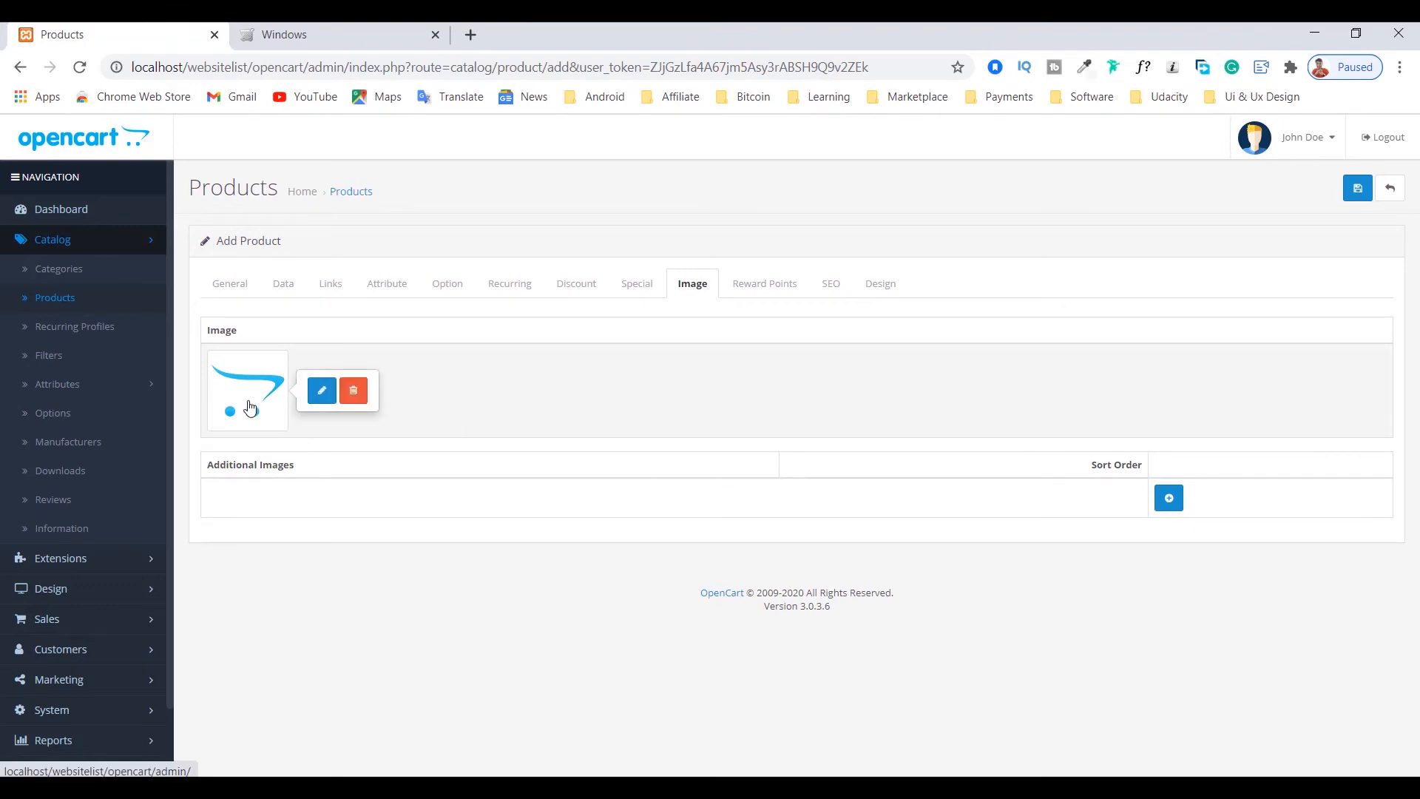
click(320, 400)
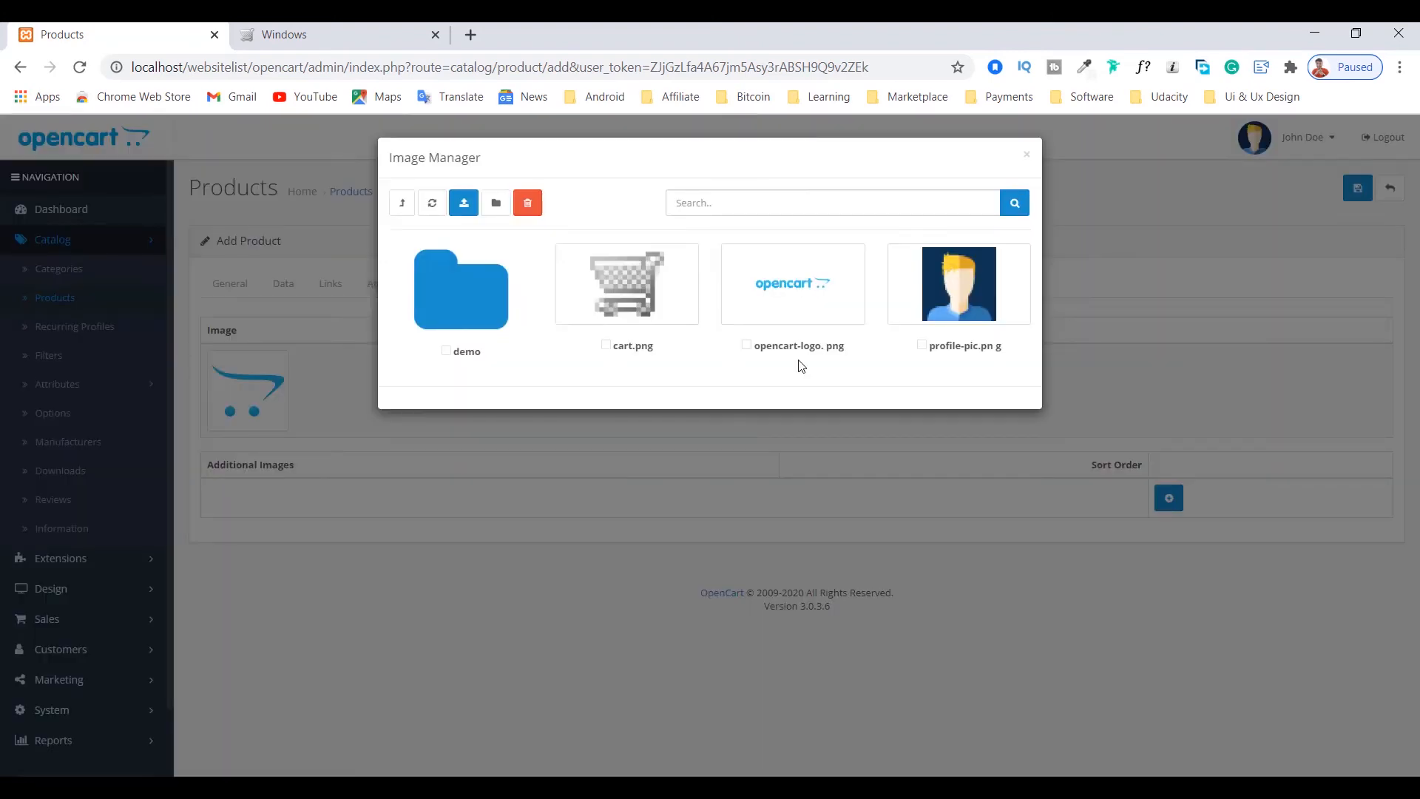
click(450, 322)
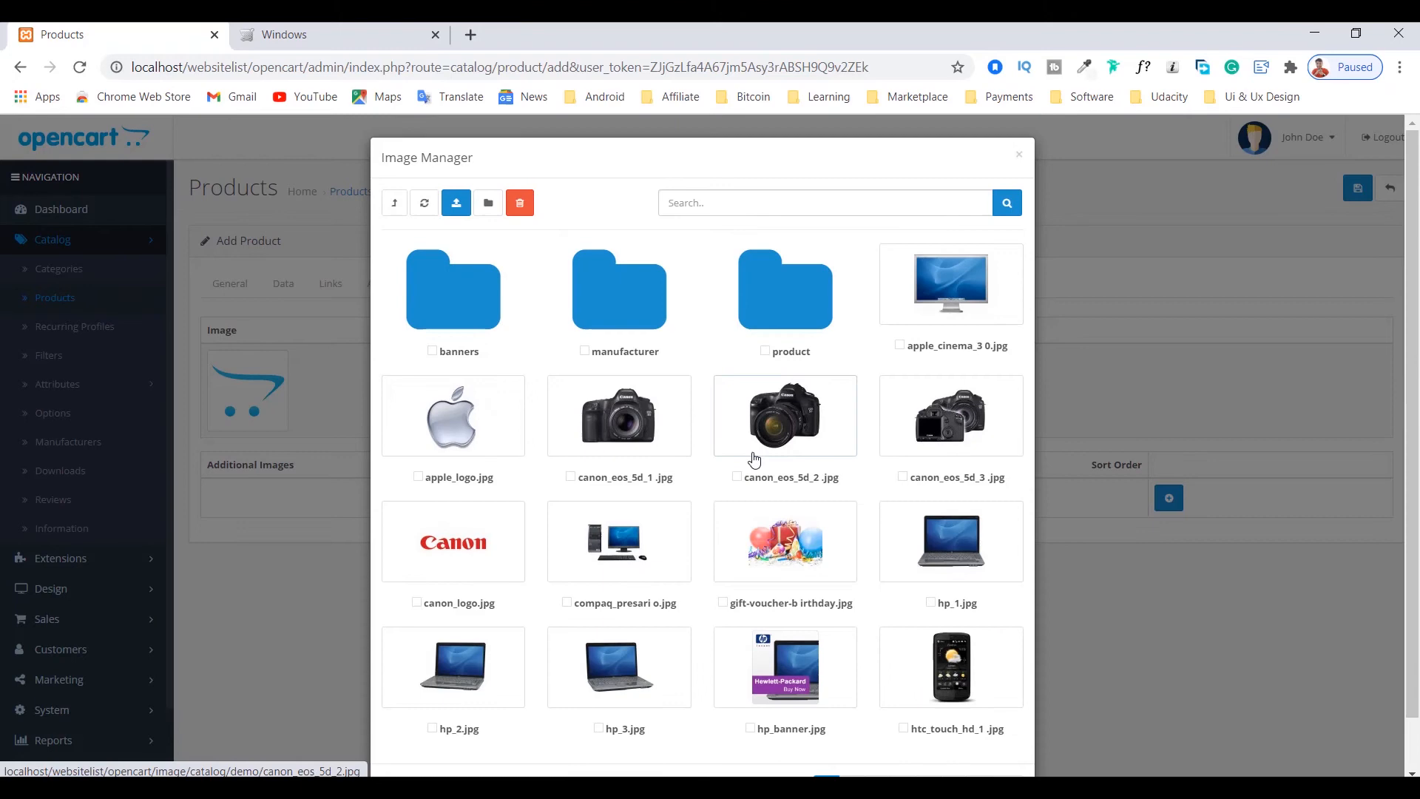
scroll(841, 605, down, 1)
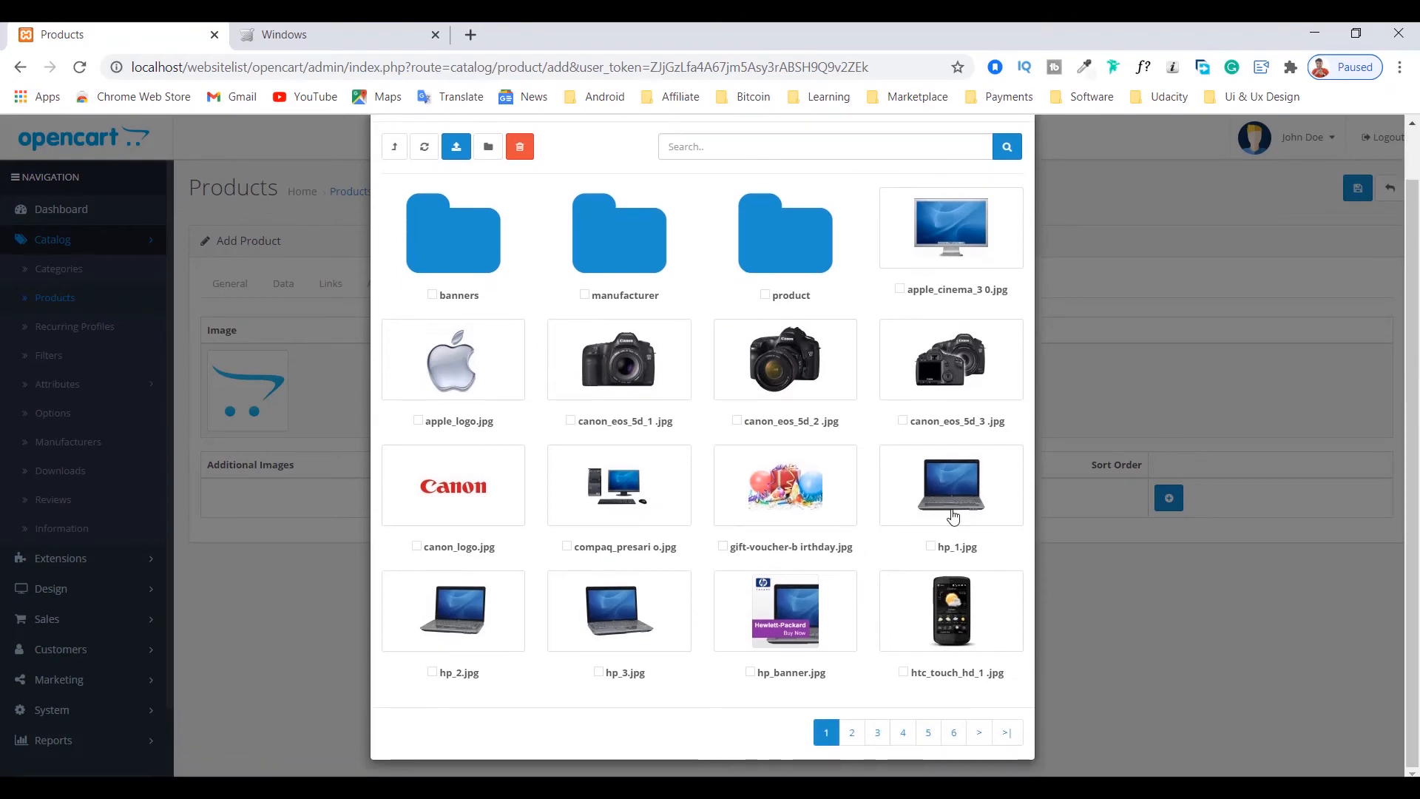
click(946, 488)
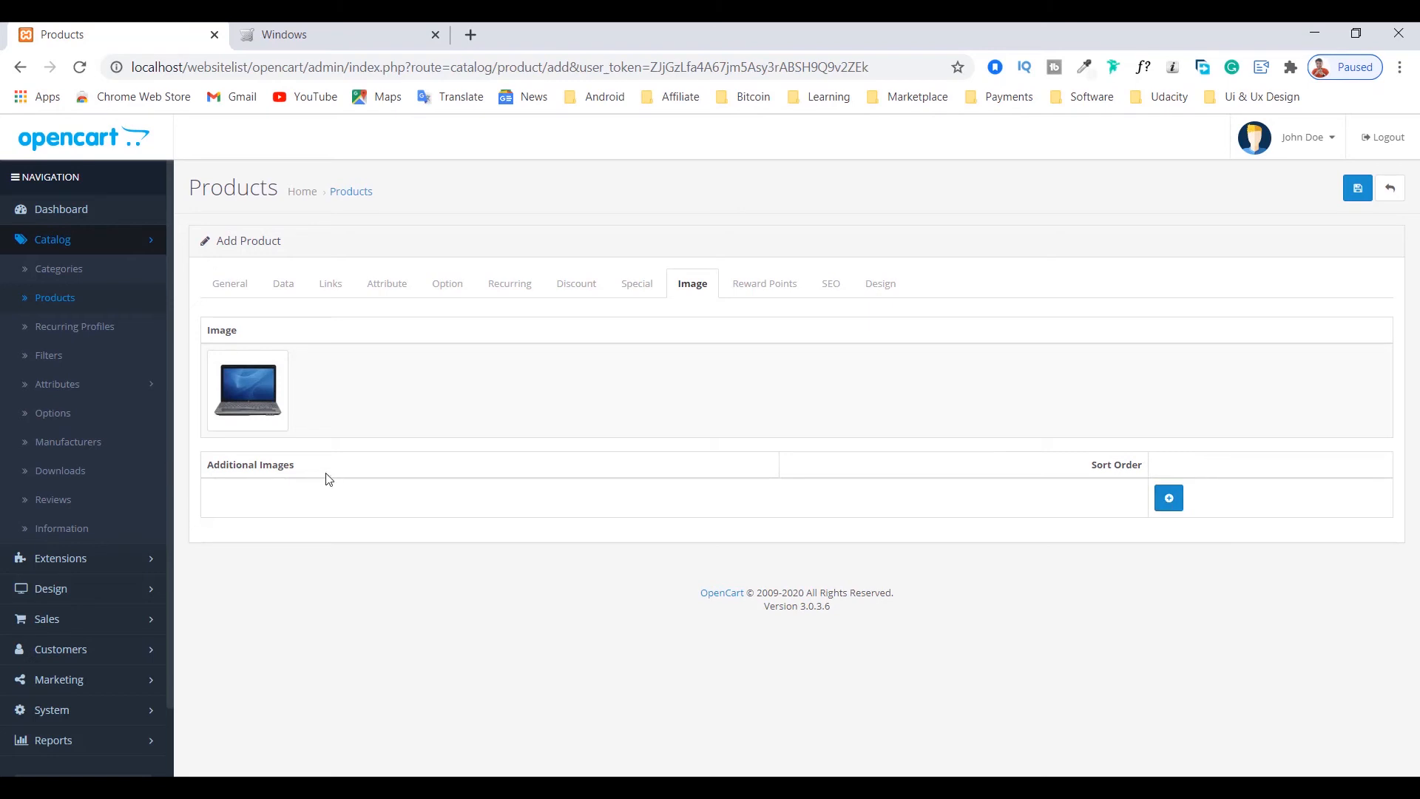
click(1168, 500)
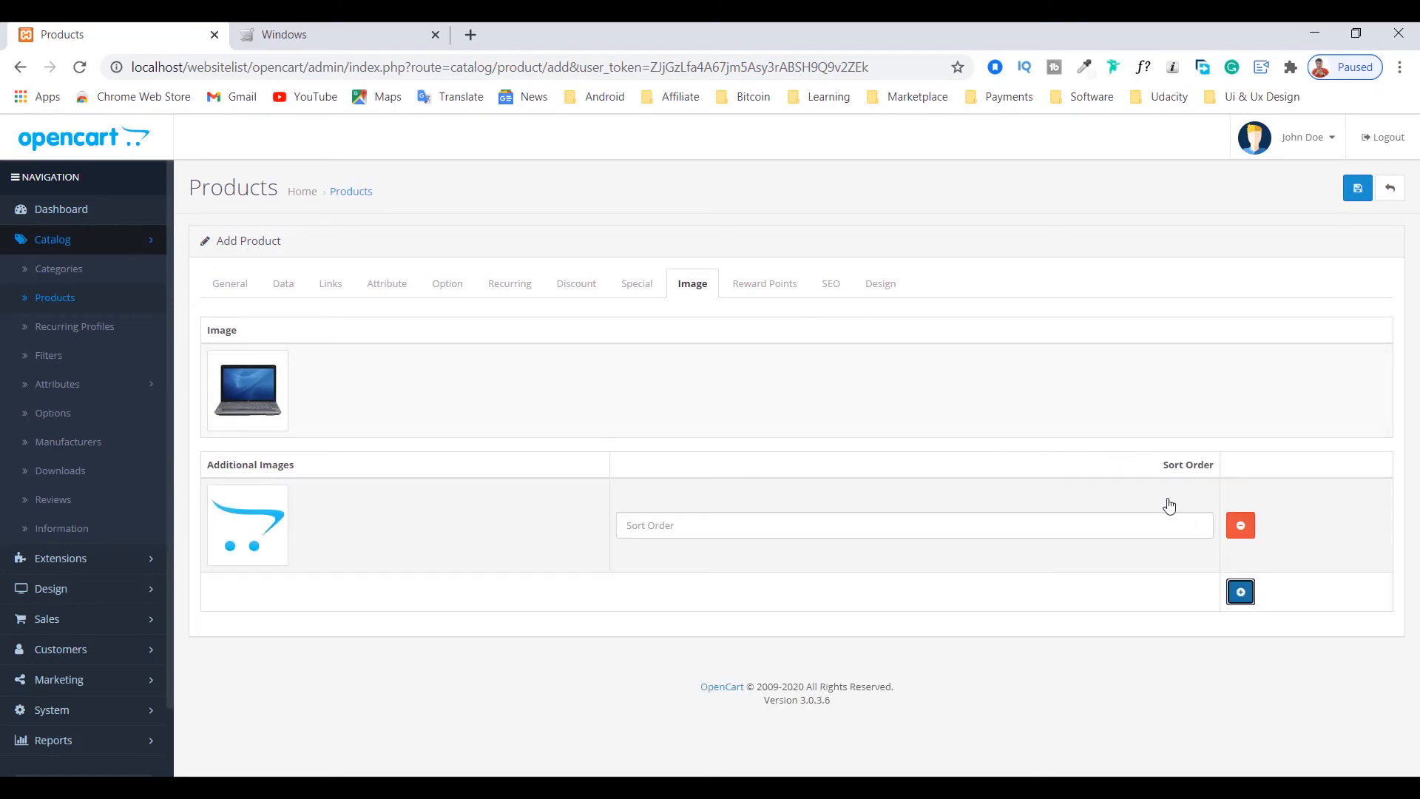
Step: Add two extra additional-image rows and remove them, keeping a single row
click(1242, 595)
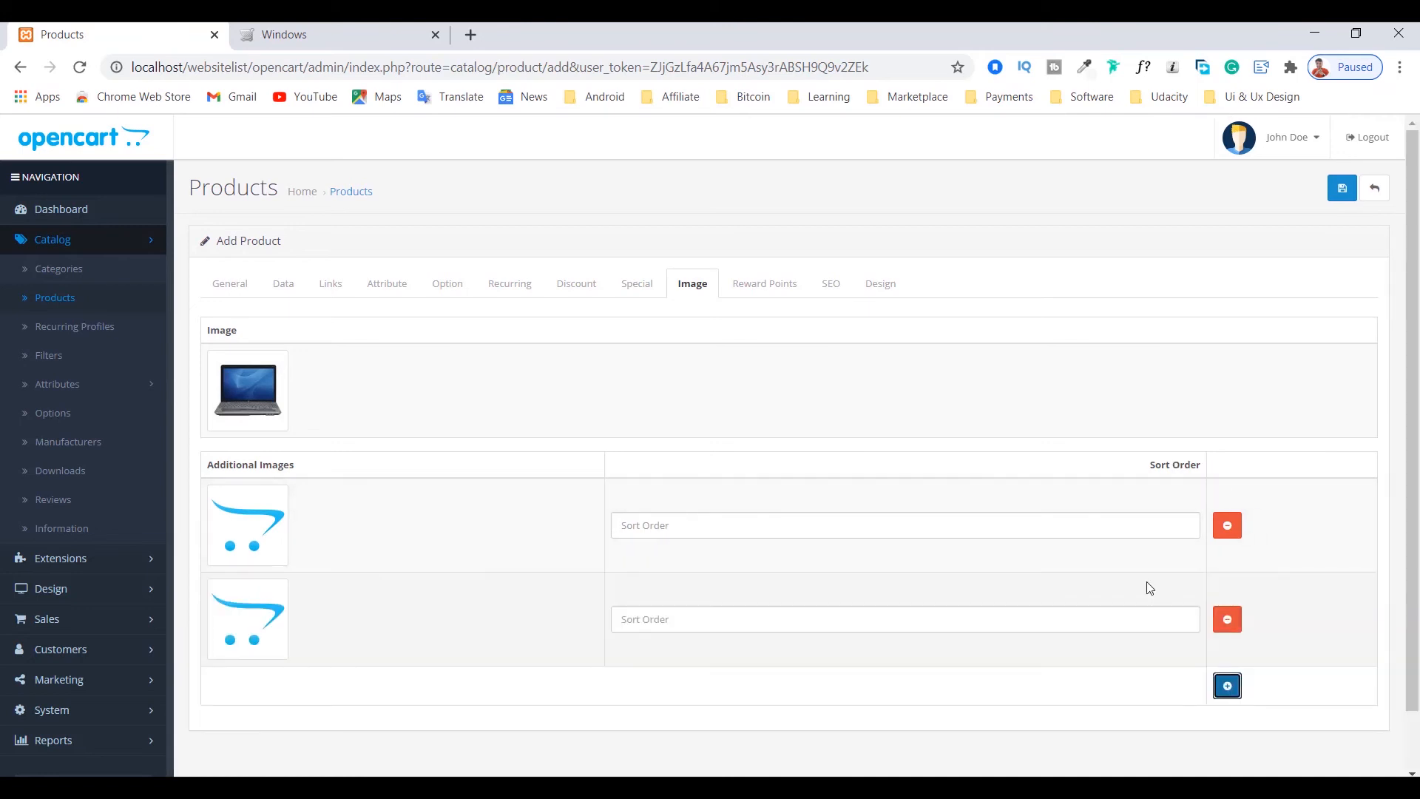
scroll(558, 498, down, 1)
click(1228, 619)
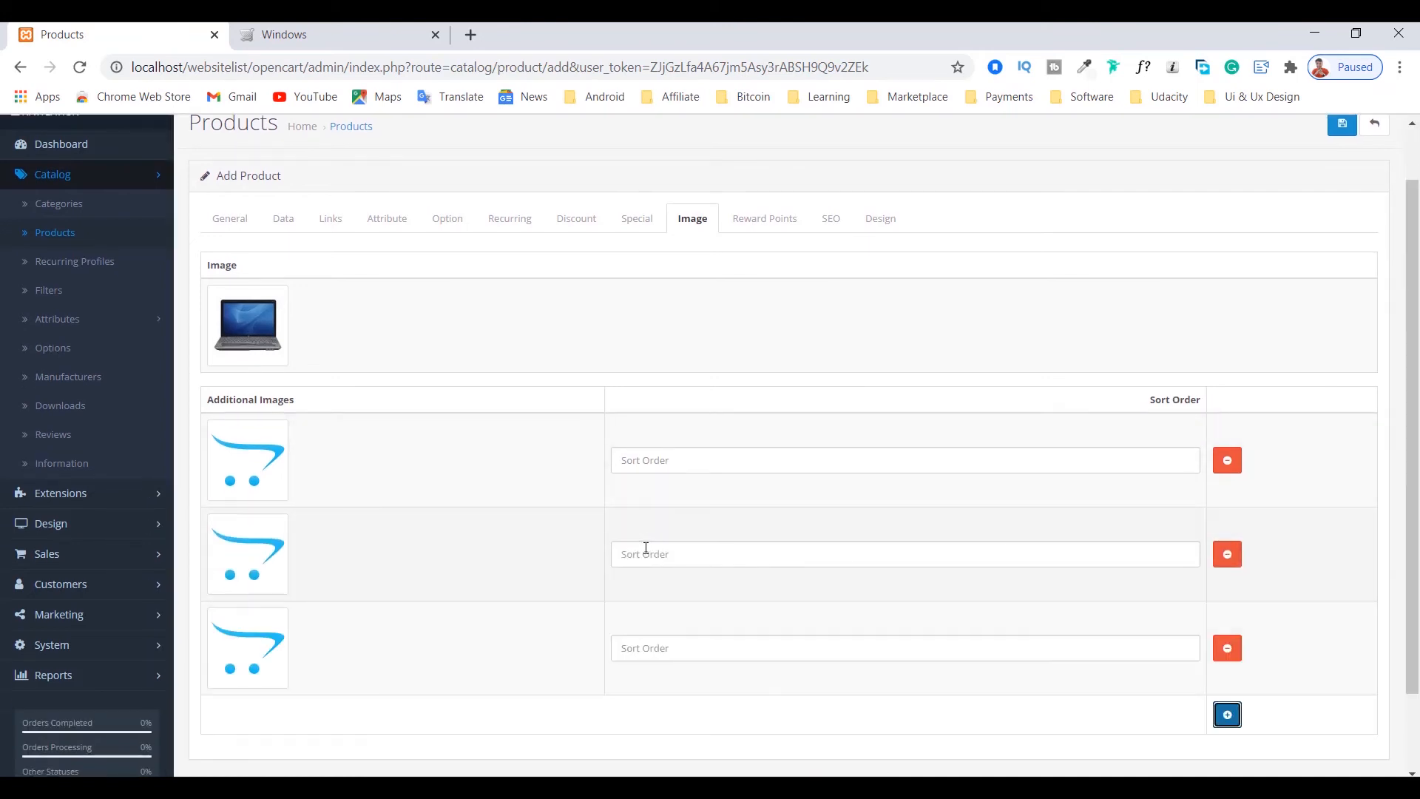
scroll(1227, 619, down, 1)
click(1227, 554)
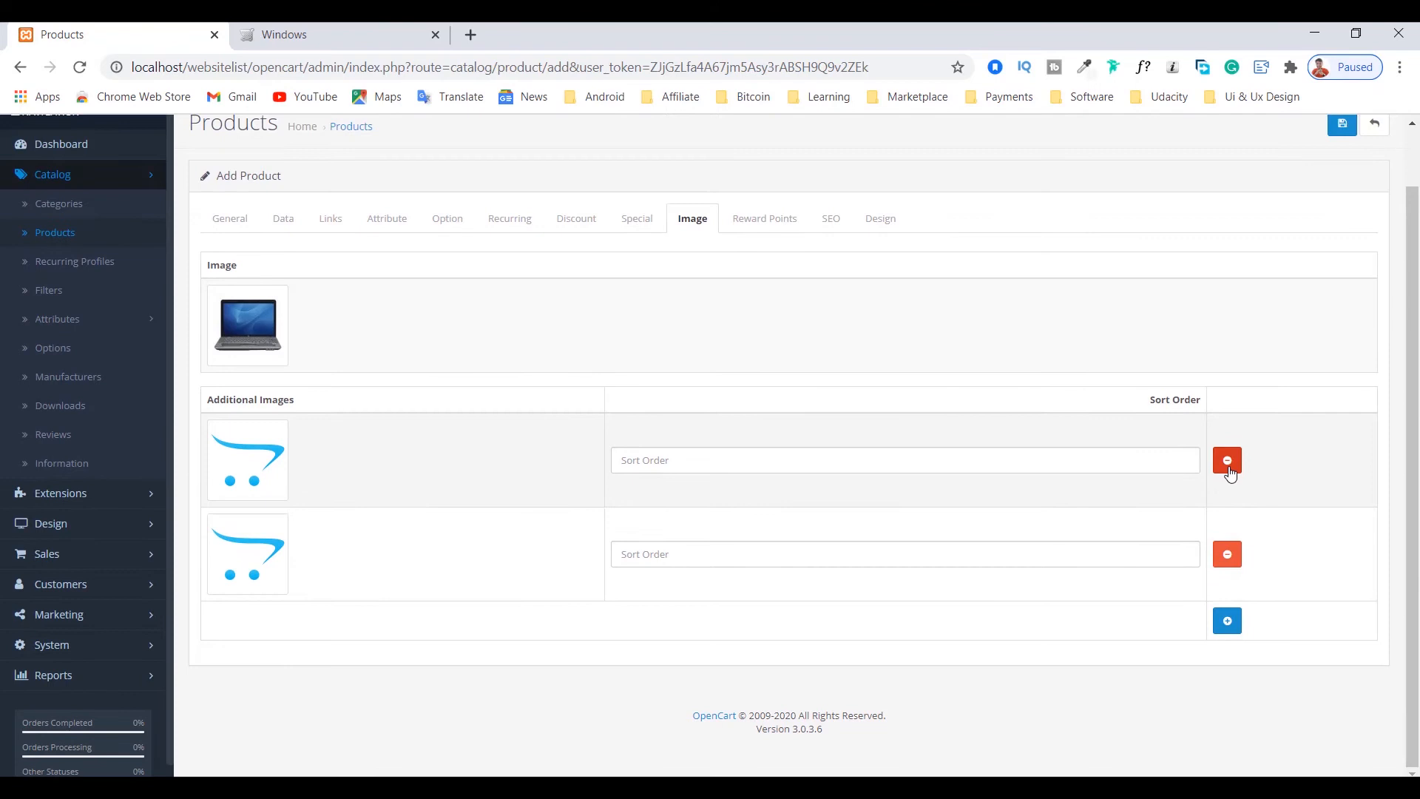
click(1226, 460)
Step: Set the additional image to hp_3.jpg from the demo folder
click(254, 518)
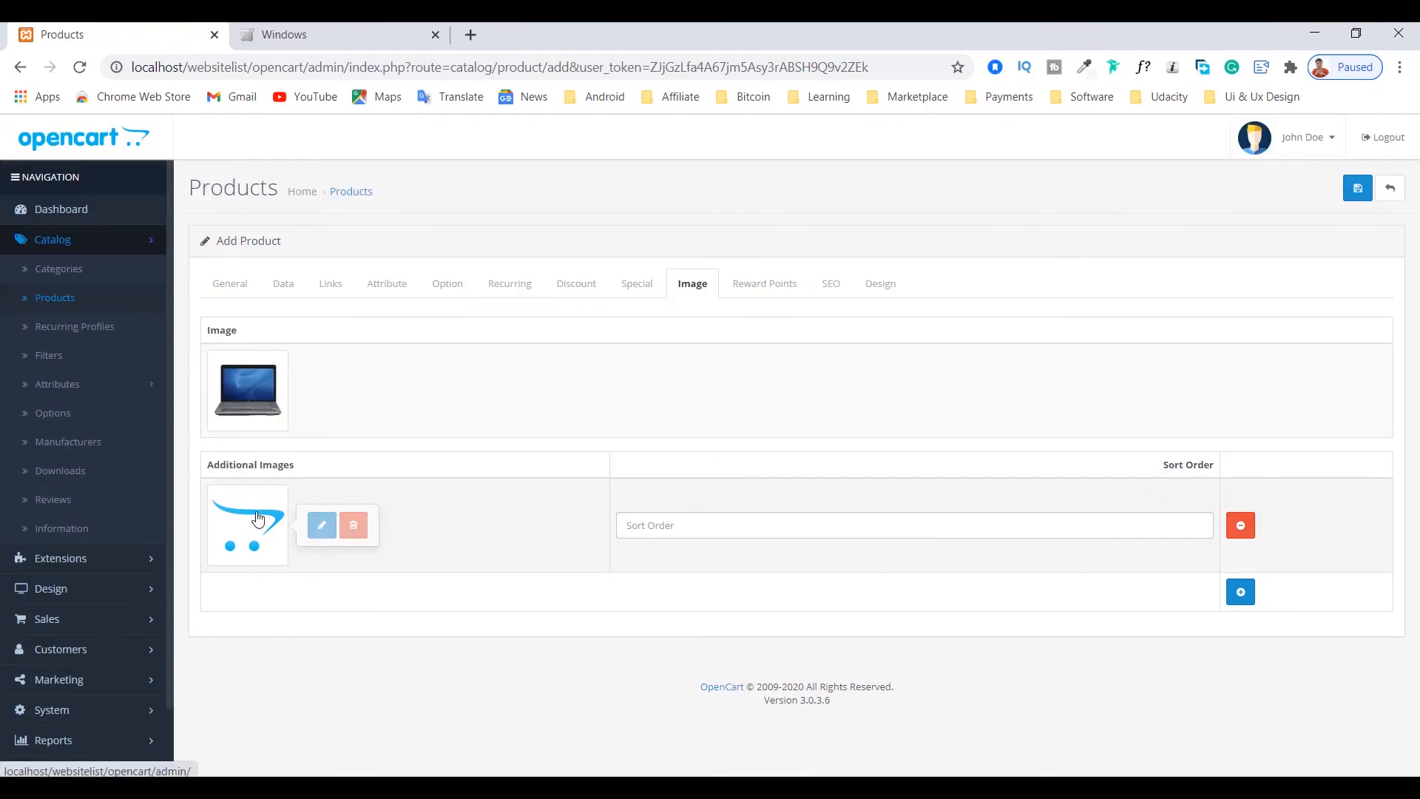
click(323, 524)
click(453, 289)
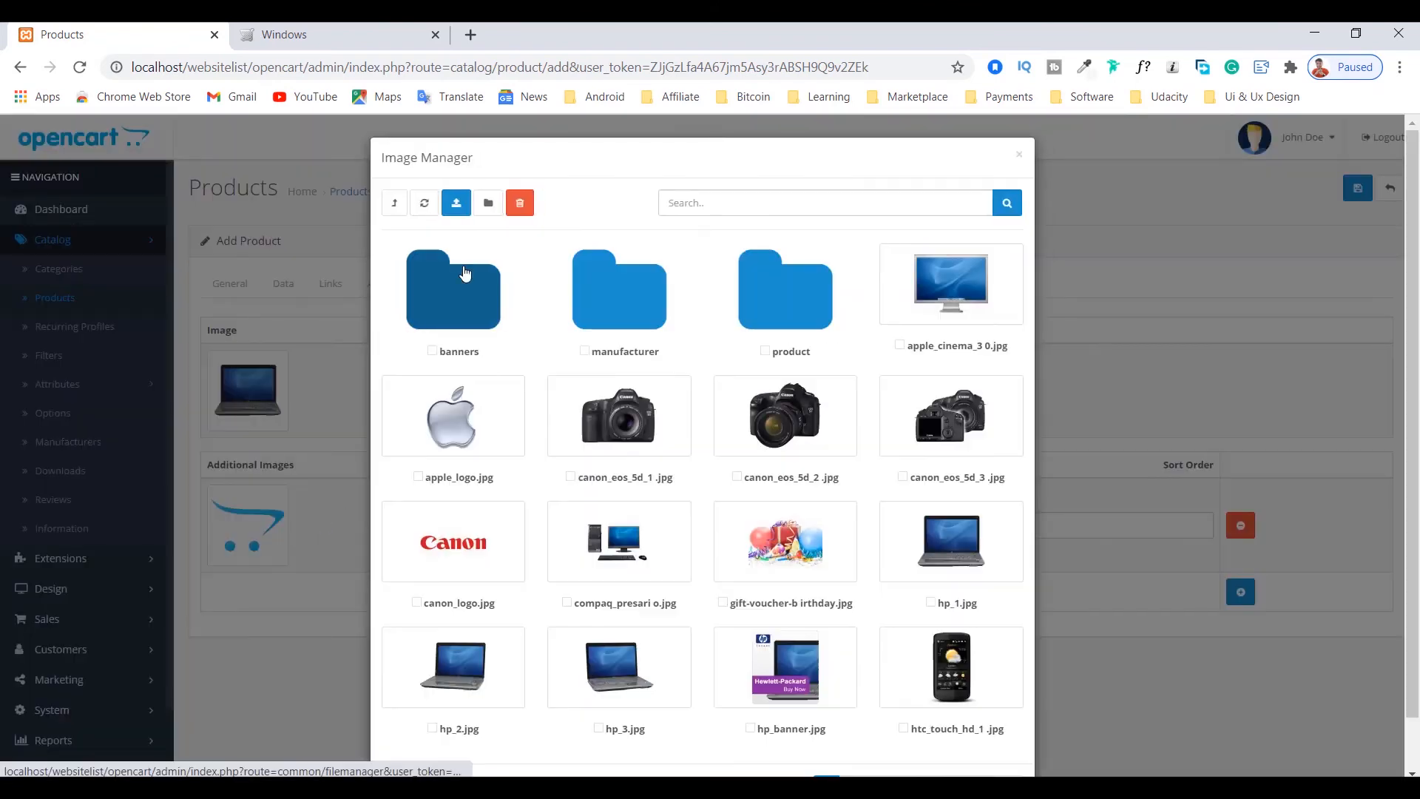
click(619, 664)
Step: Review the product's reward points settings and the SEO keyword setting for the Default store
click(783, 300)
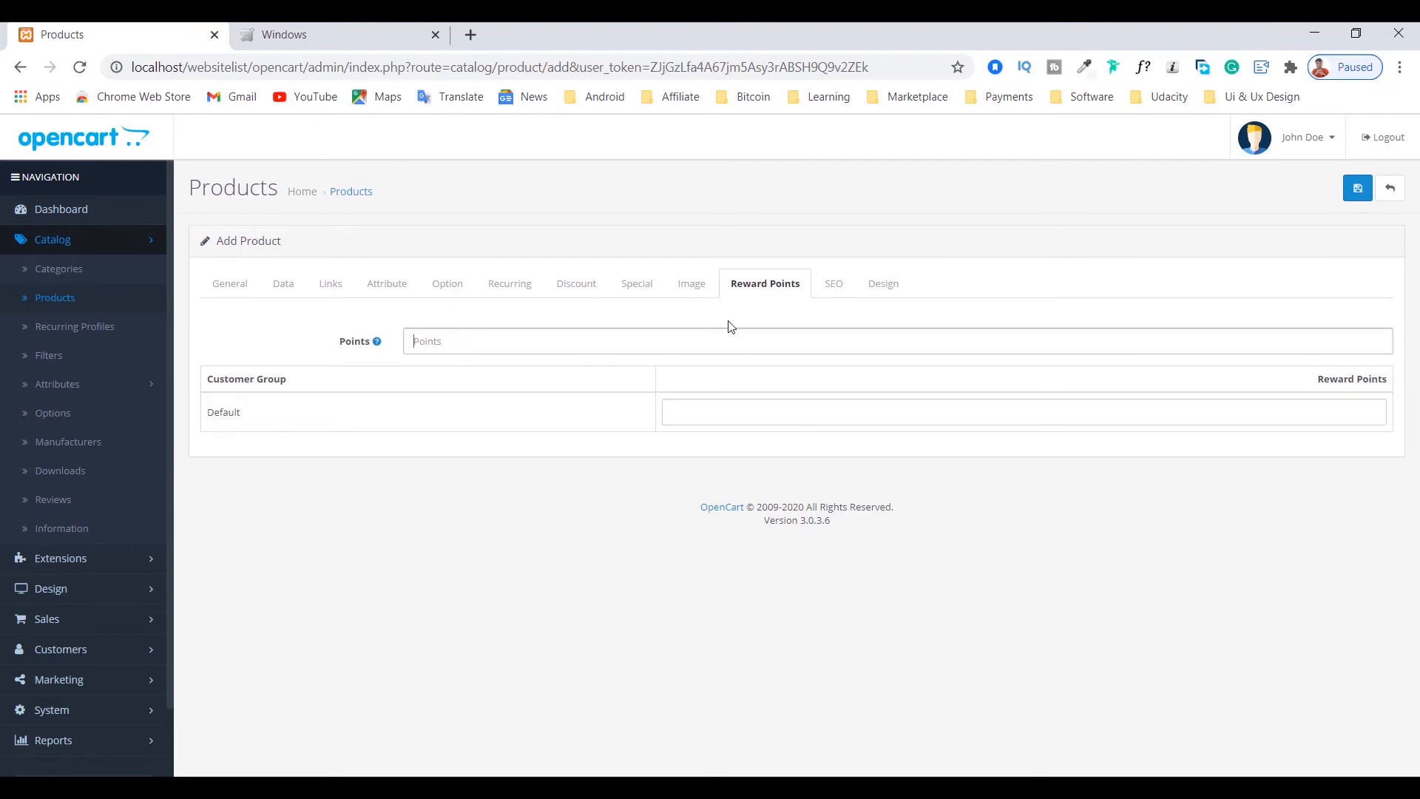
click(833, 286)
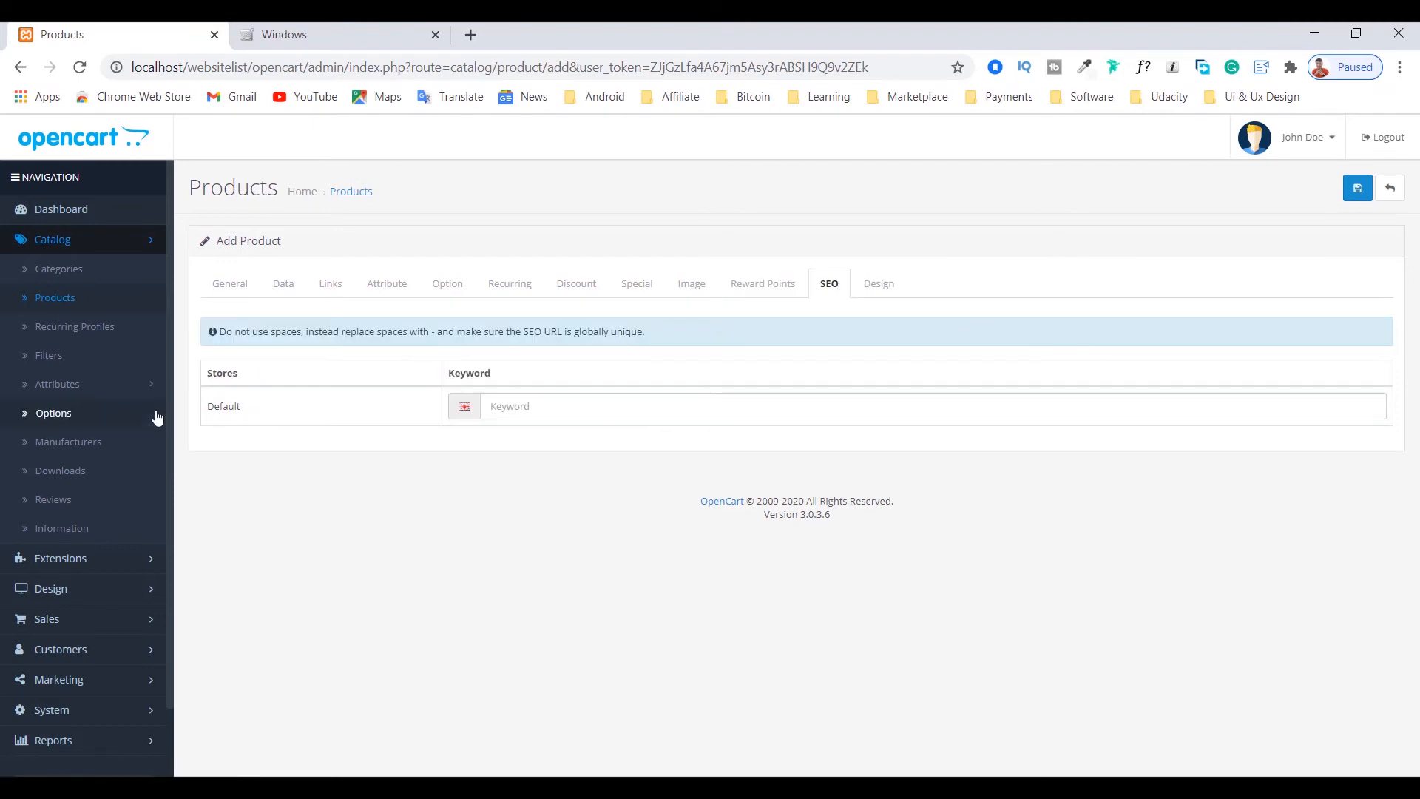
click(534, 409)
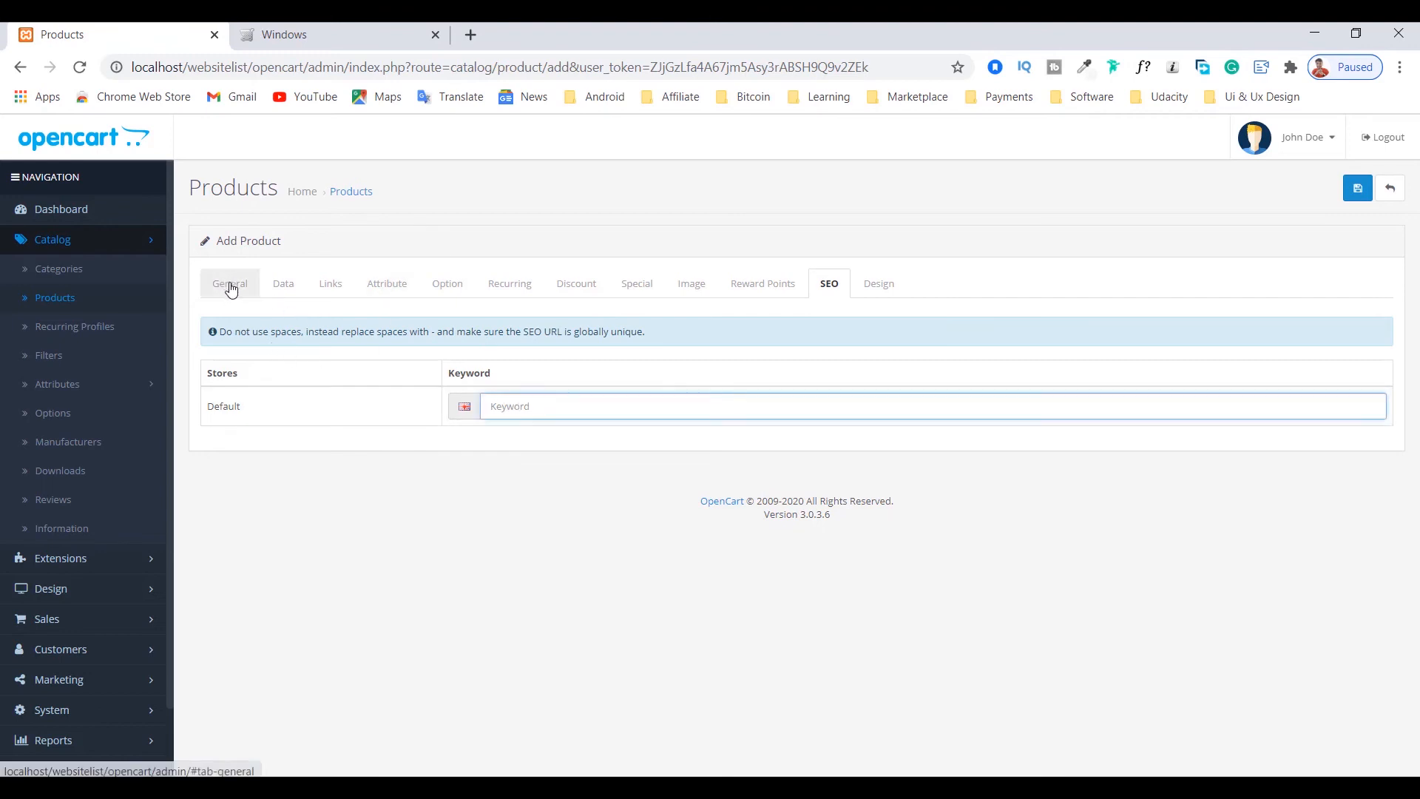
click(533, 397)
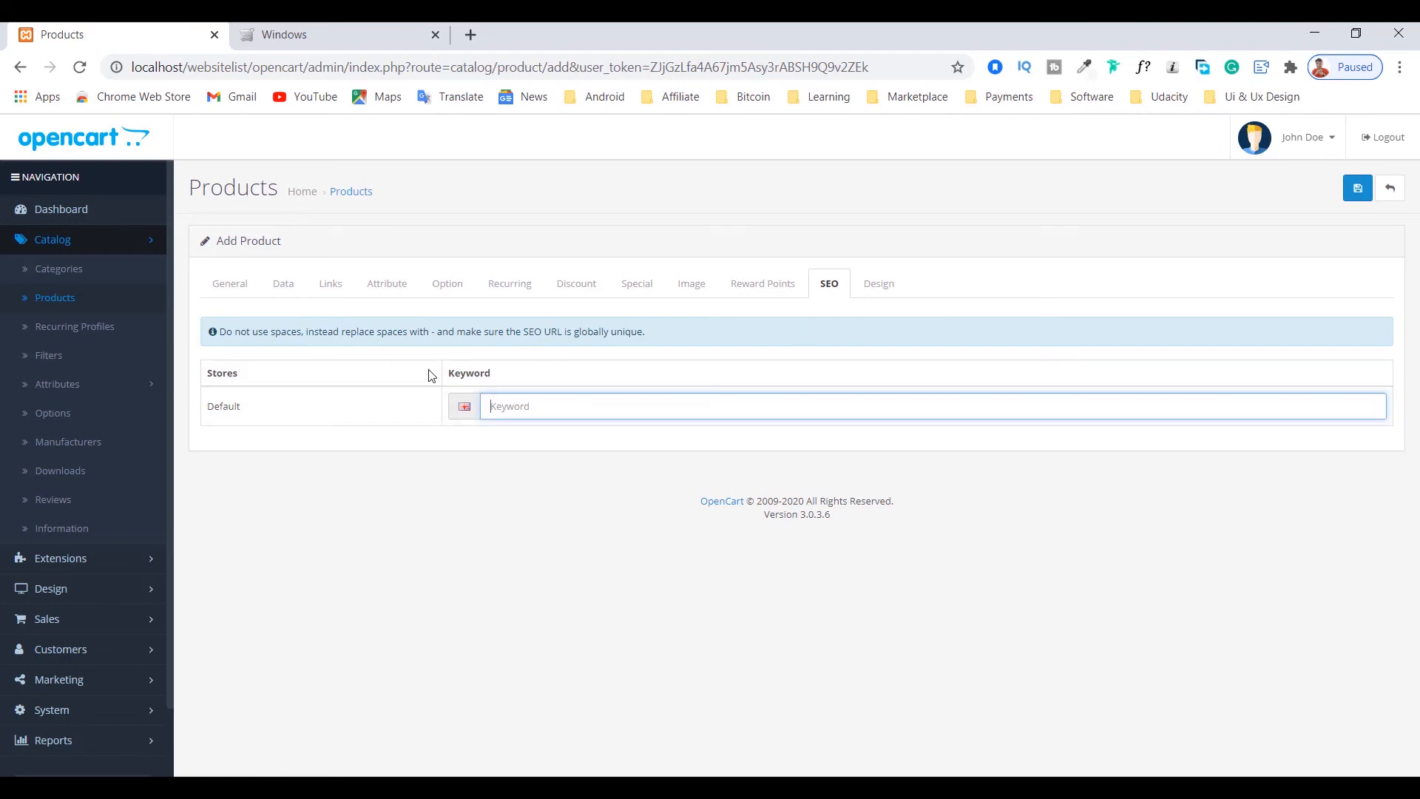
Step: Copy the text "HP Pavilion 15-cs3003ca" from the product name in the general settings
click(244, 286)
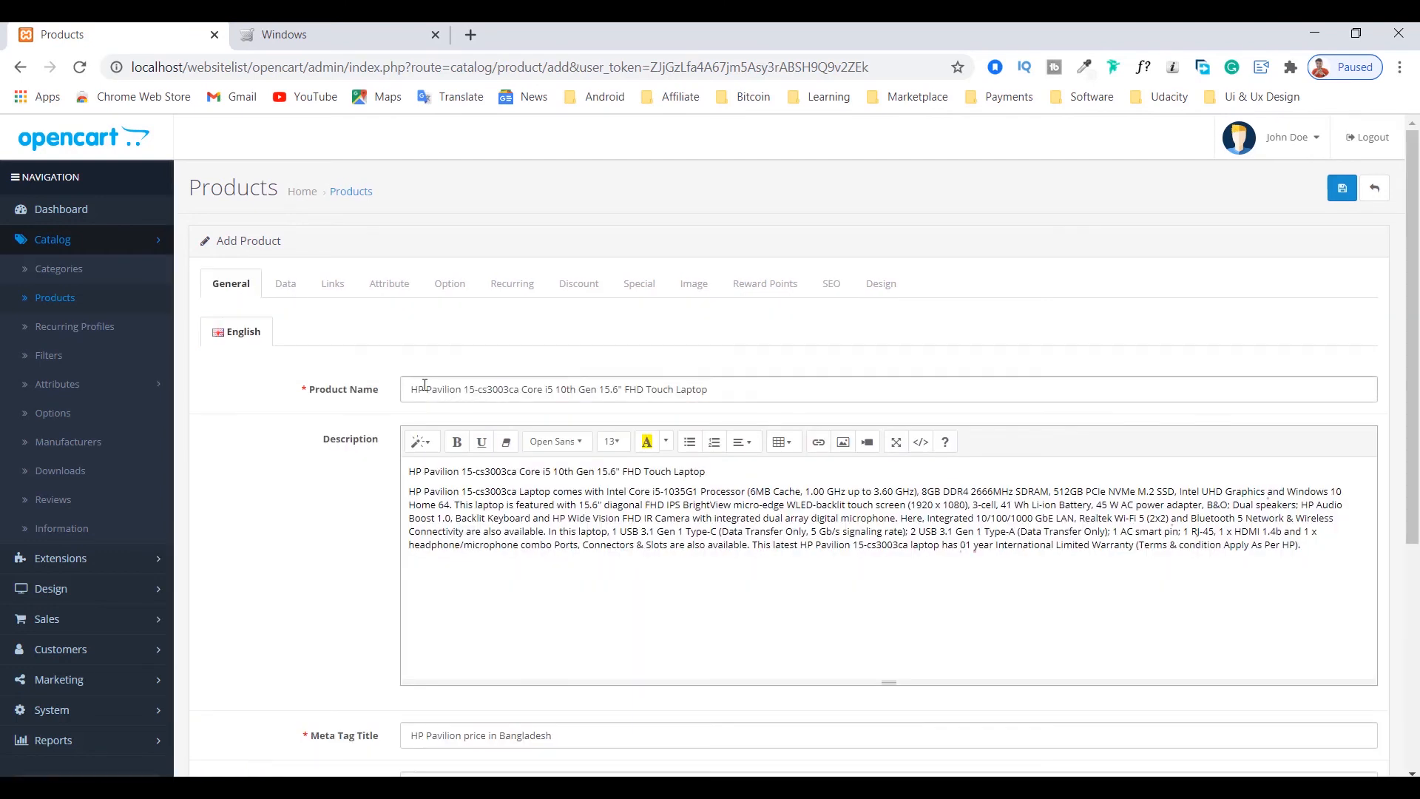
drag(410, 390, 504, 391)
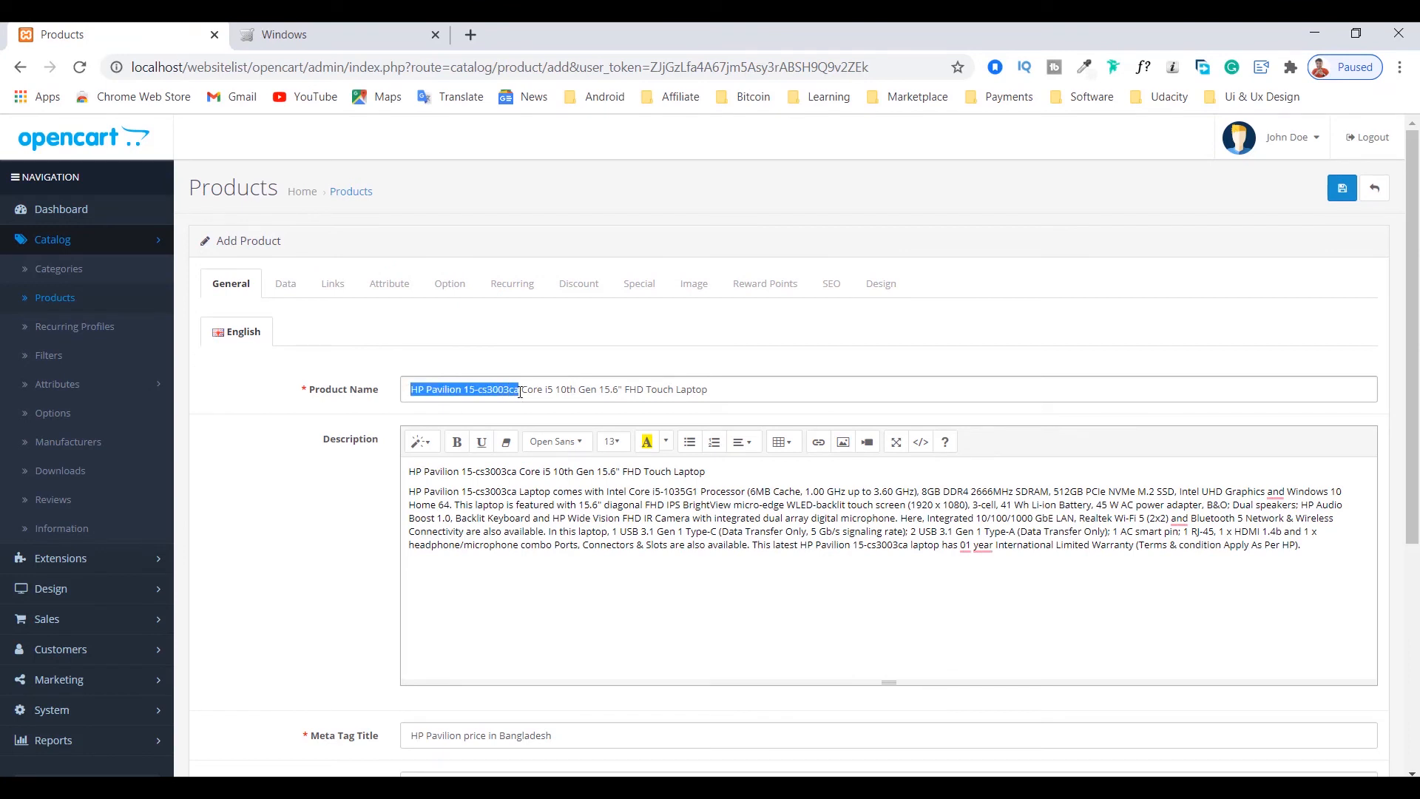
right_click(504, 391)
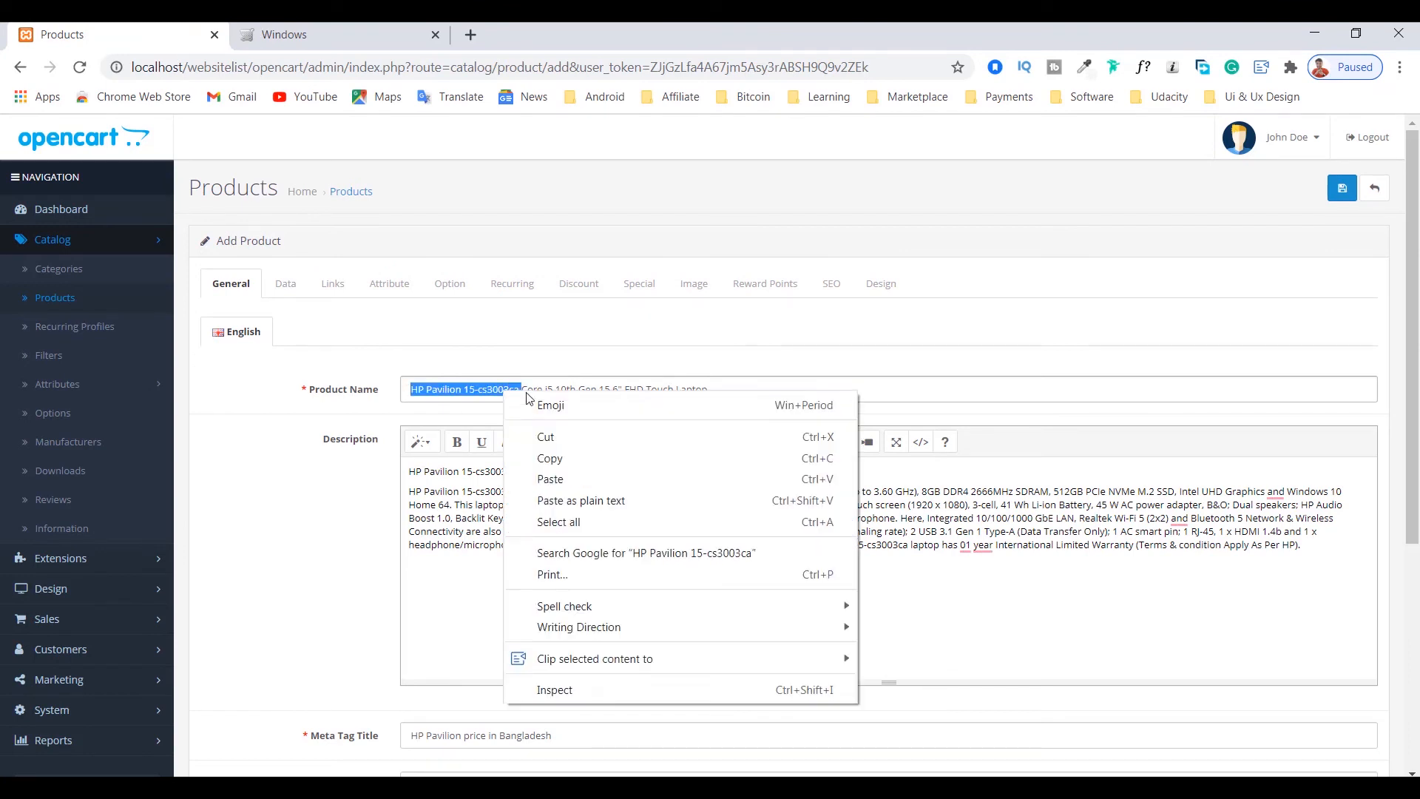
click(558, 459)
Step: Paste the copied text as the Default store's SEO keyword, replacing its spaces with hyphens to read HP-Pavilion-15-cs3003ca
click(830, 283)
click(568, 405)
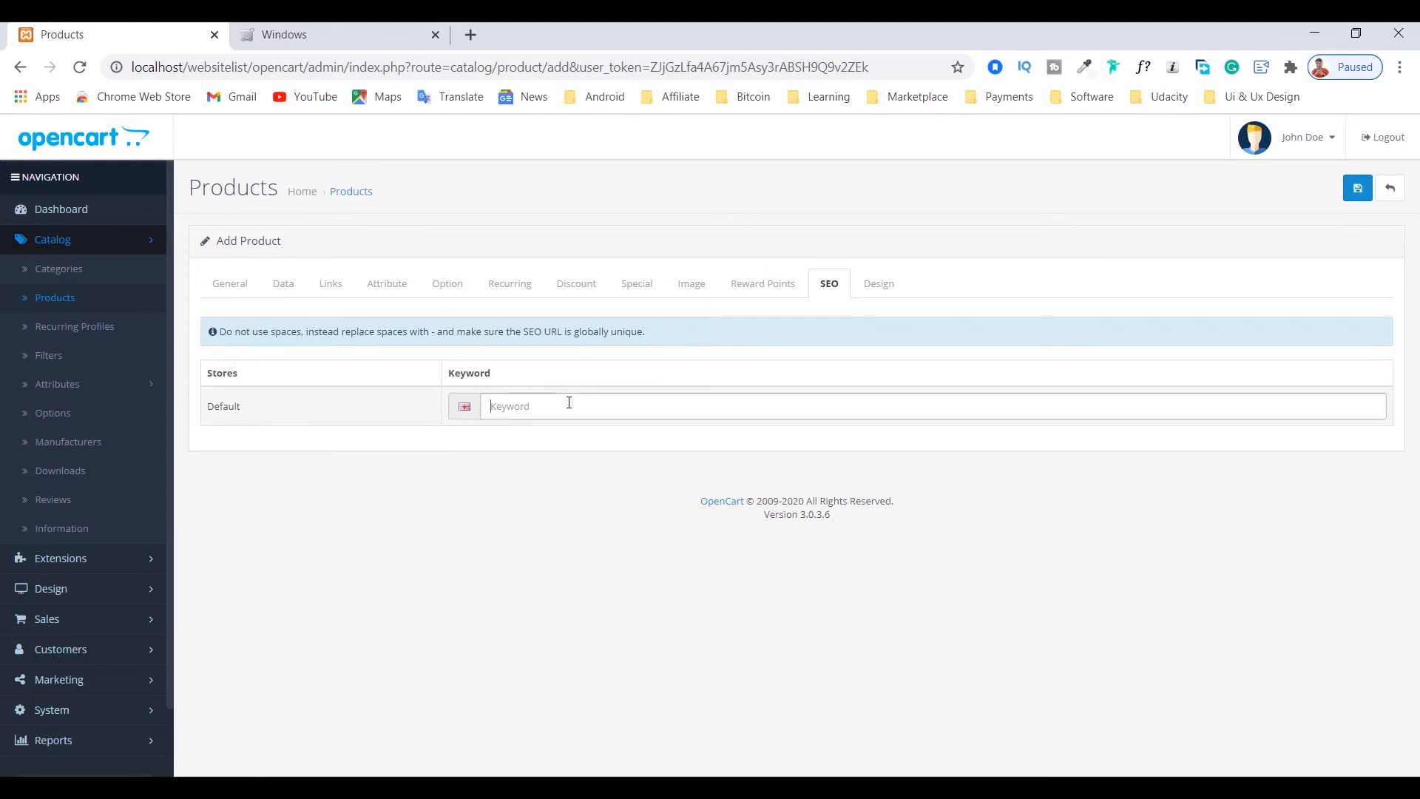
key(ctrl+v)
text(-15-)
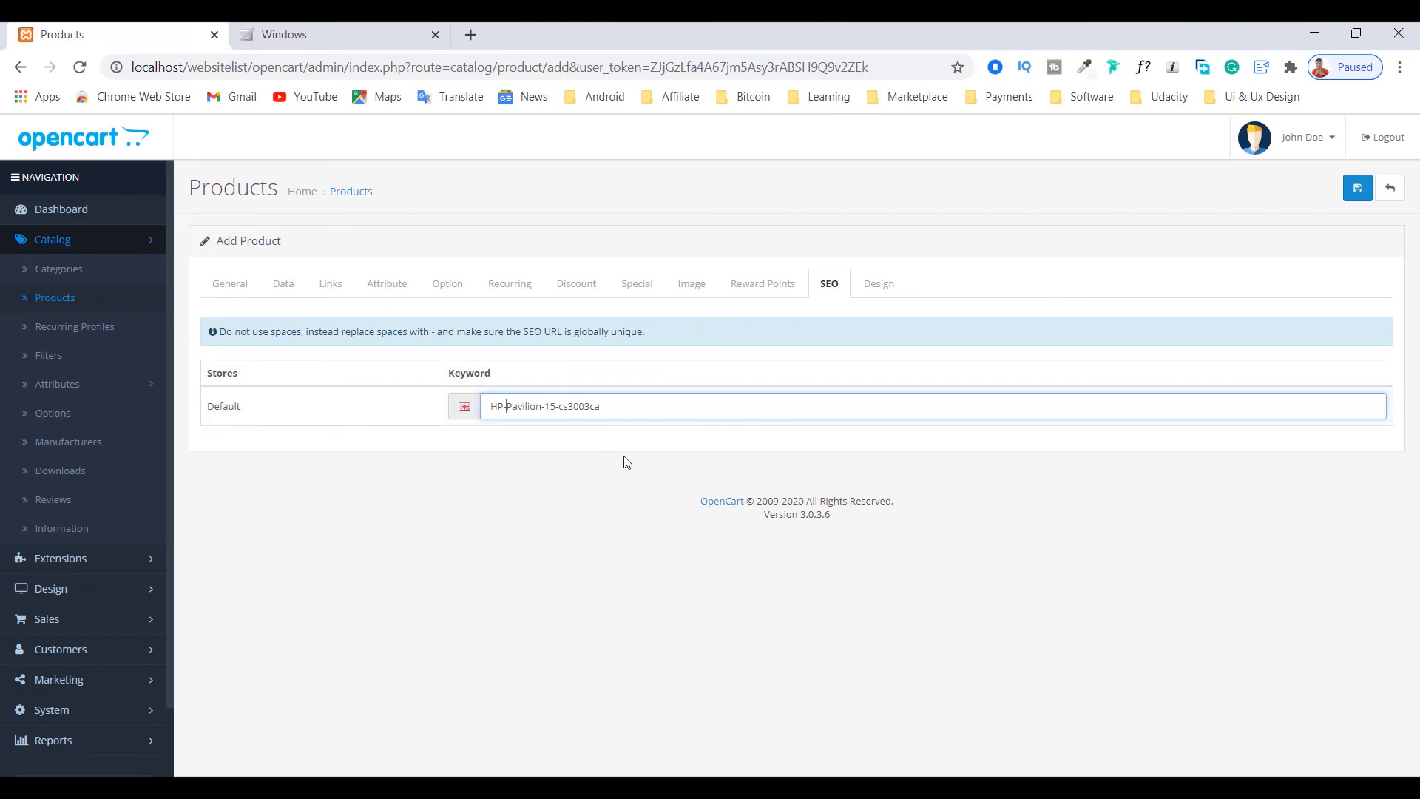
drag(633, 405, 439, 411)
click(627, 401)
Step: Check the product's design layout override and save the new product
click(883, 290)
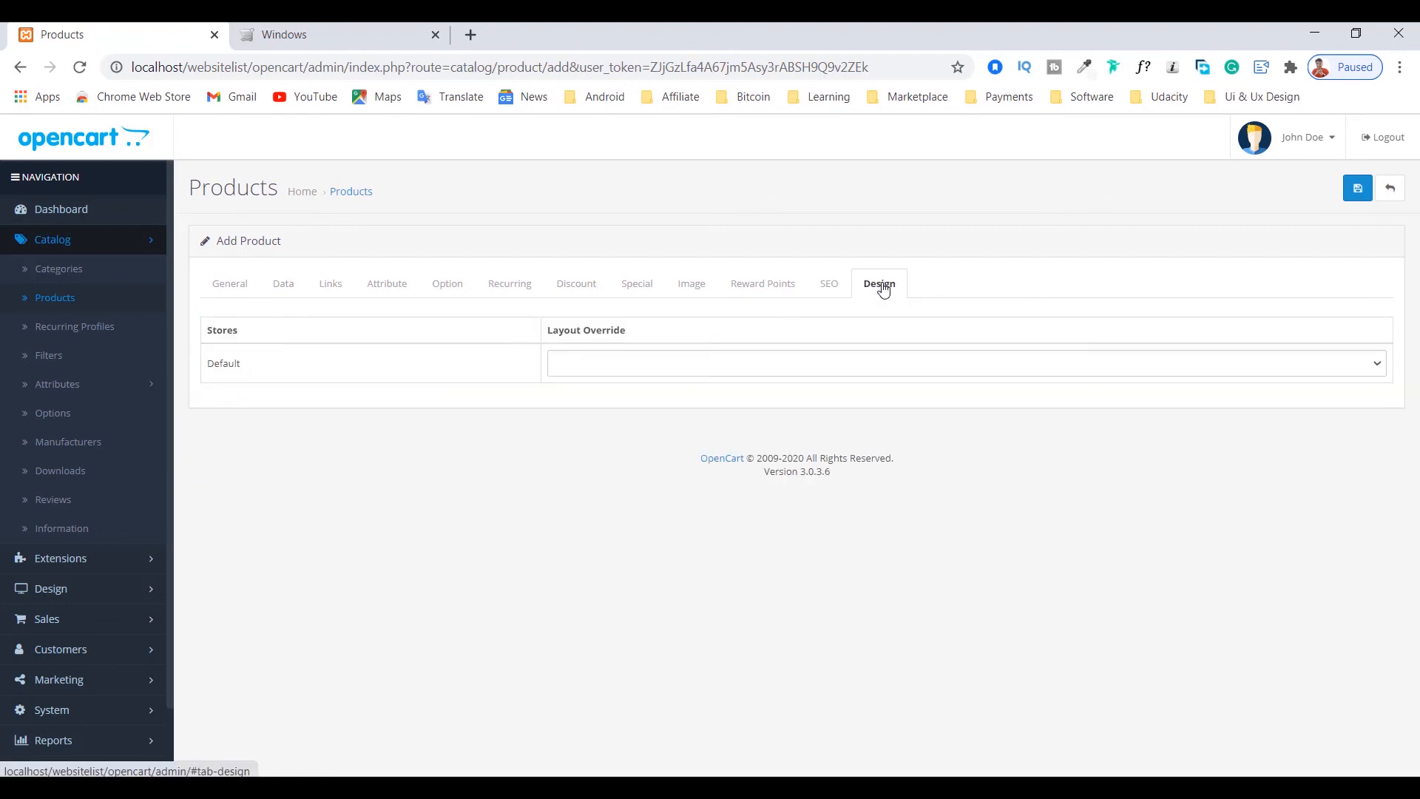
click(1357, 194)
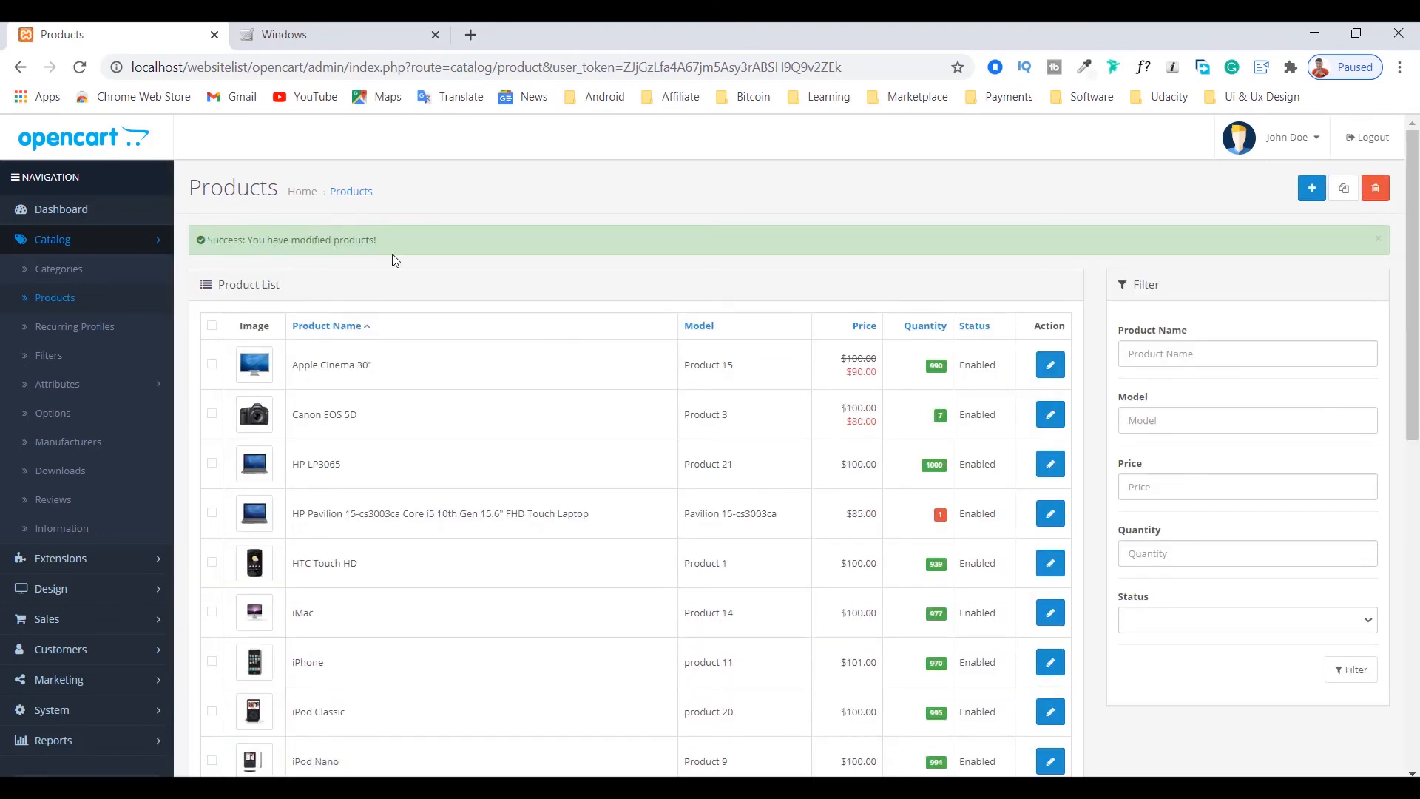
drag(383, 245, 218, 242)
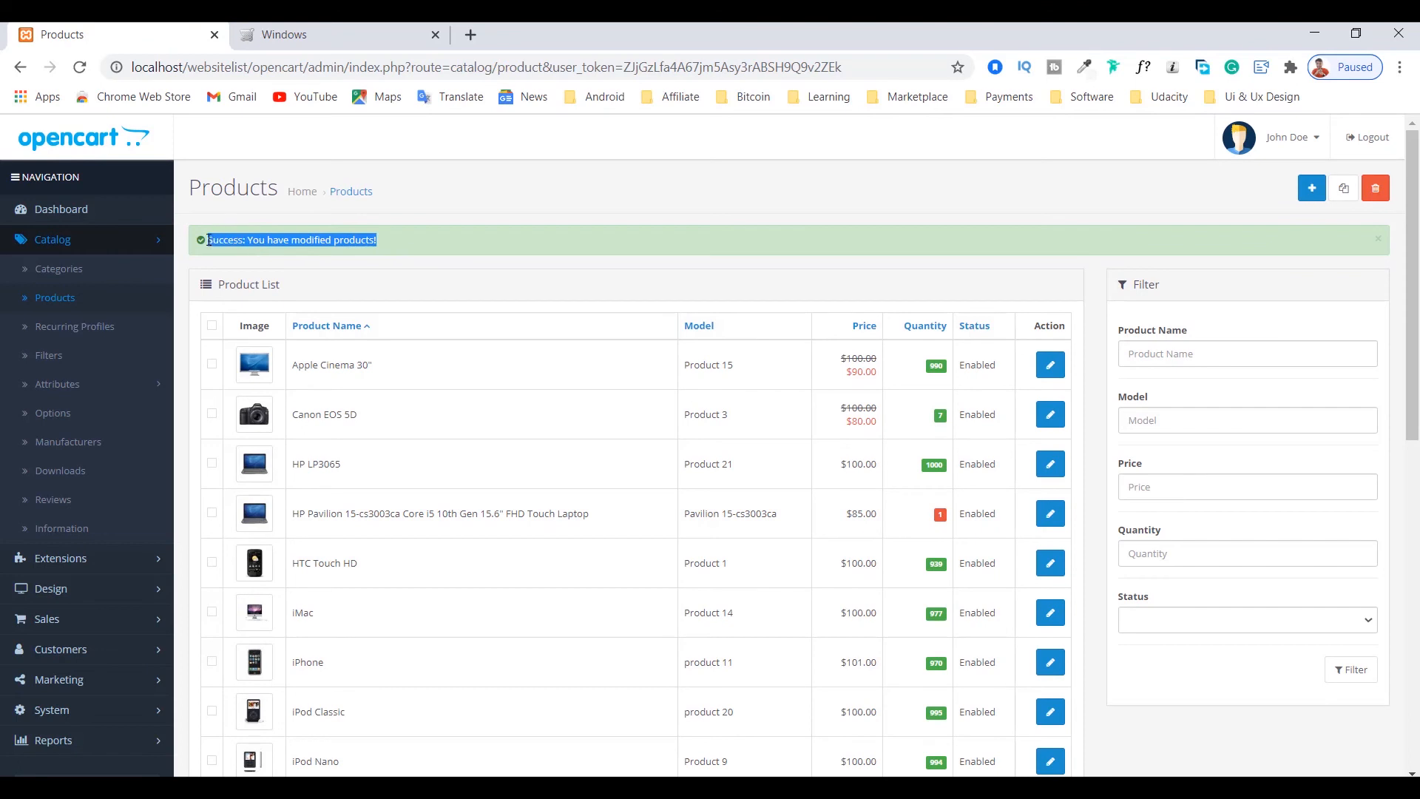
Step: Refresh the storefront's Windows category page and open the HP Pavilion 15-cs3003ca product page
click(345, 30)
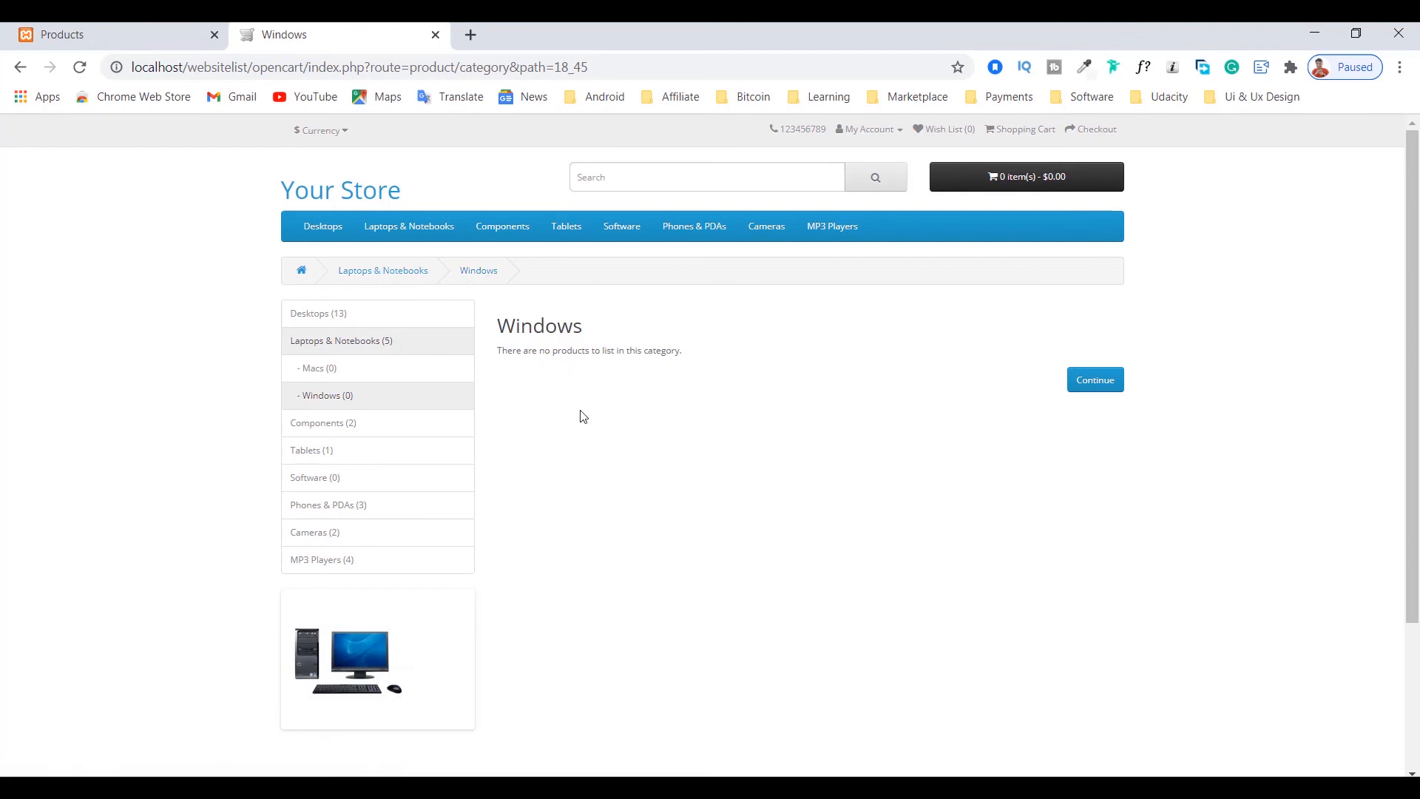
click(80, 68)
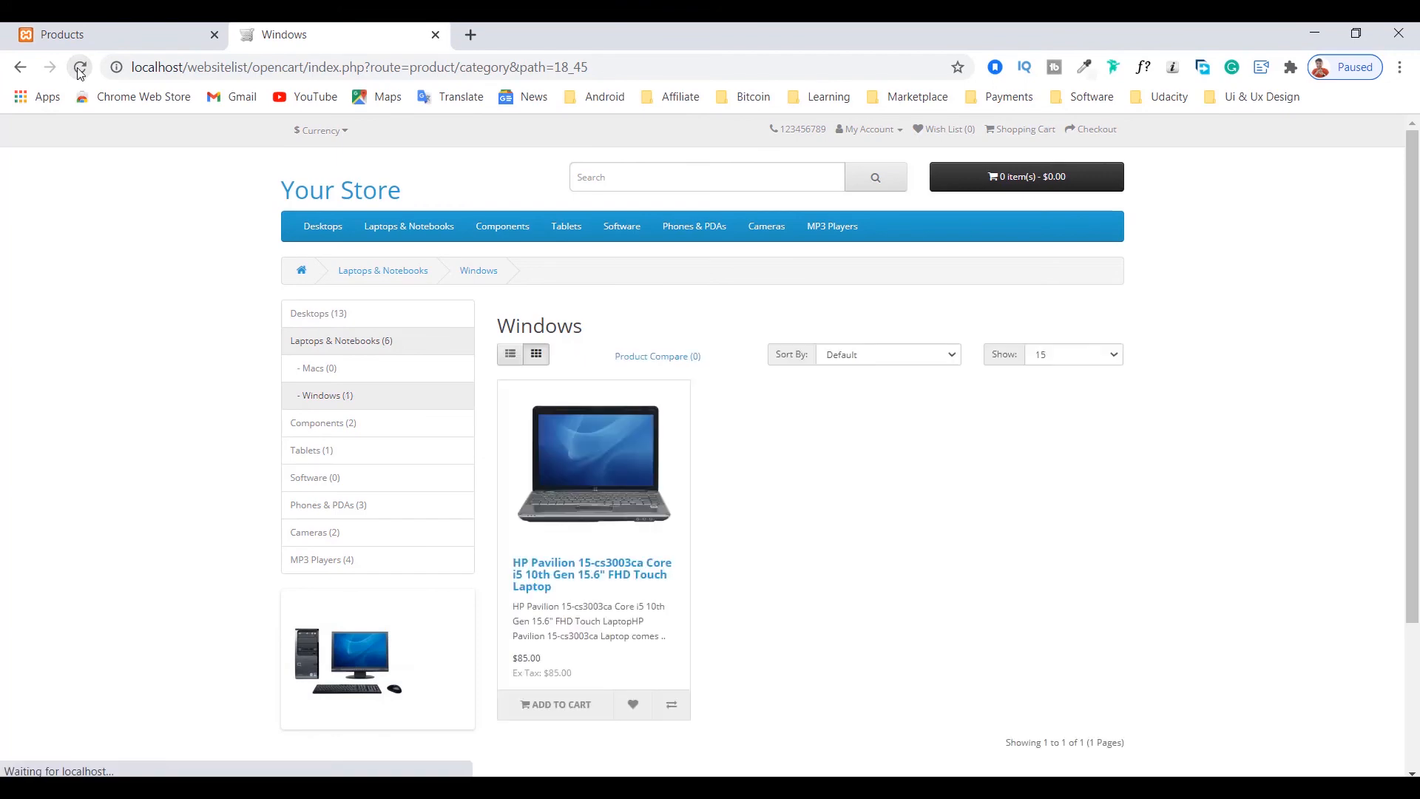
scroll(698, 608, down, 3)
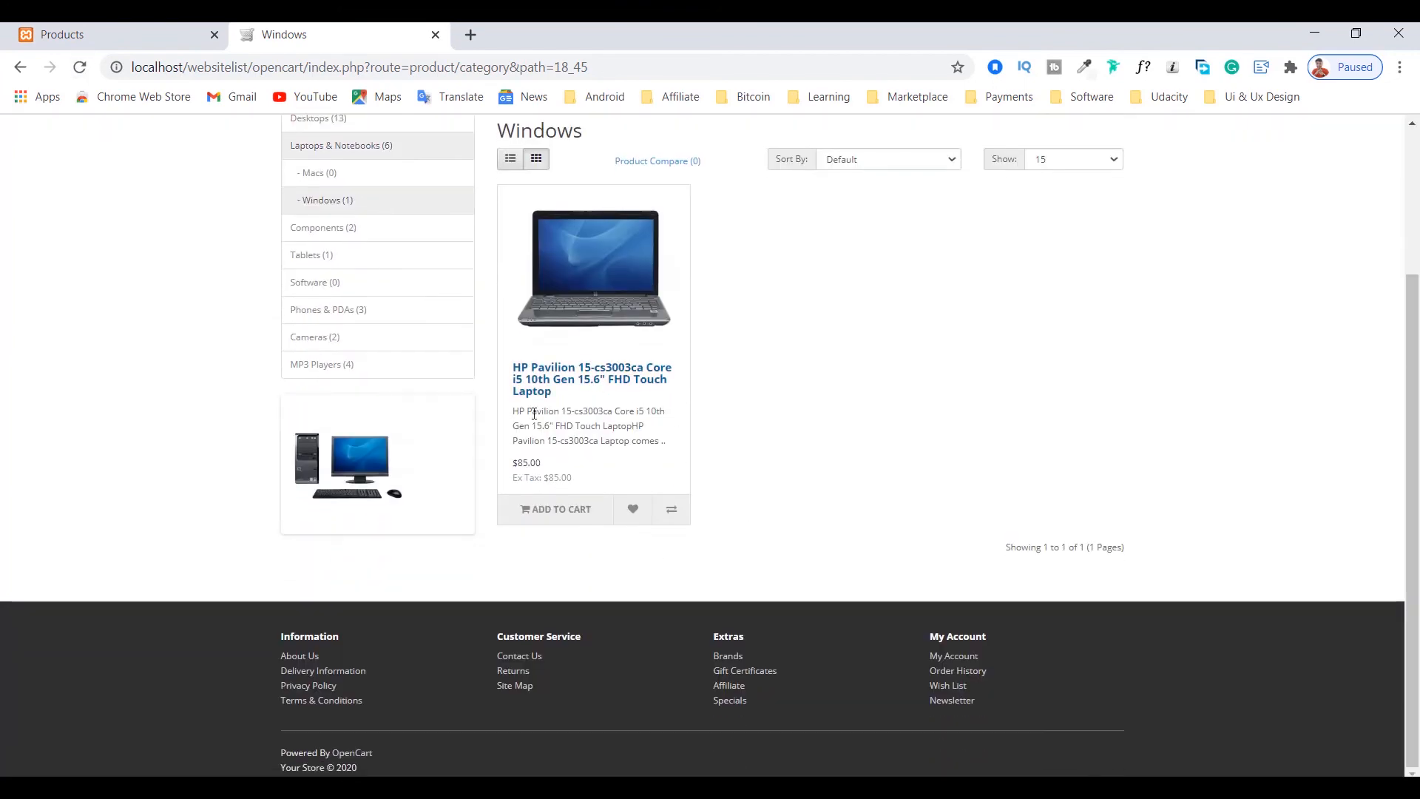
click(560, 381)
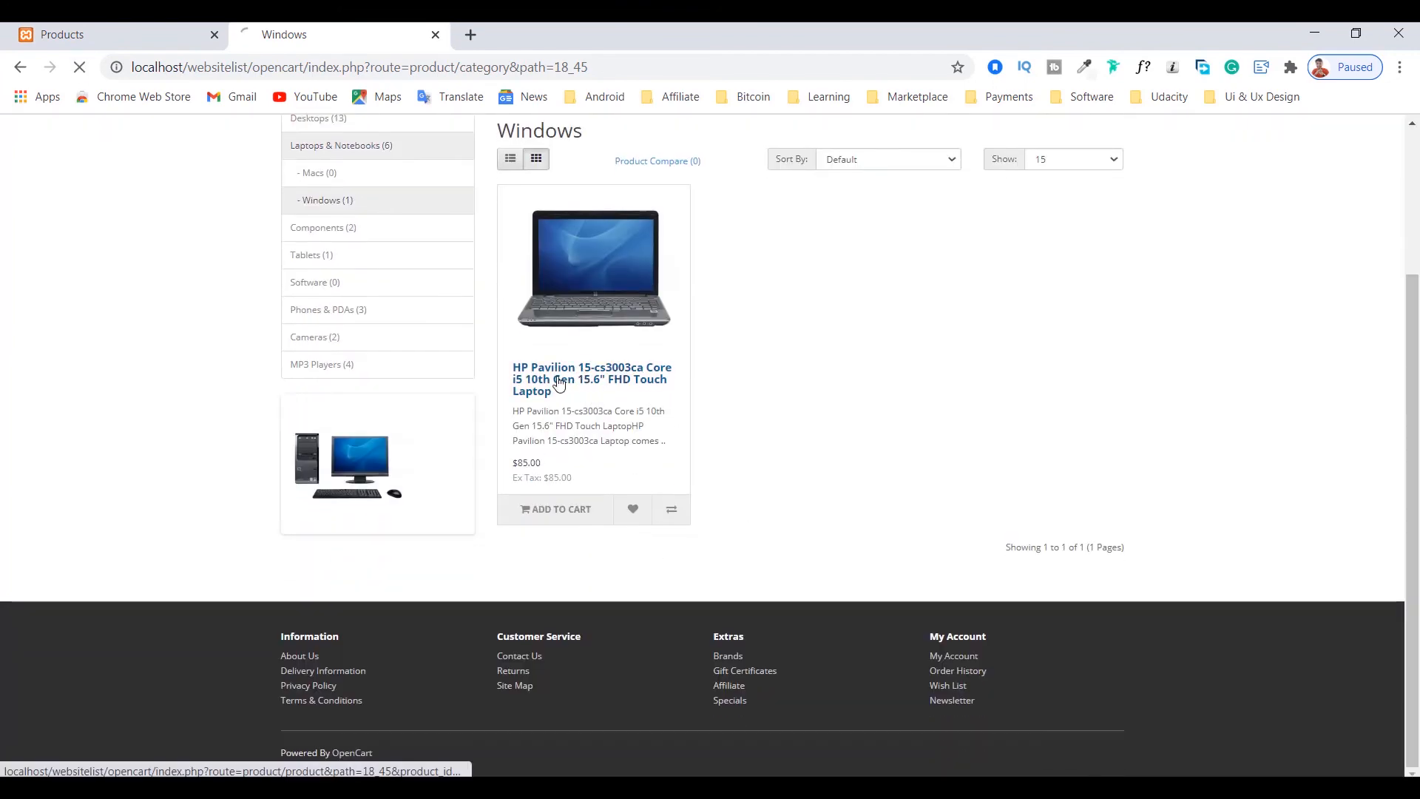
scroll(547, 399, down, 3)
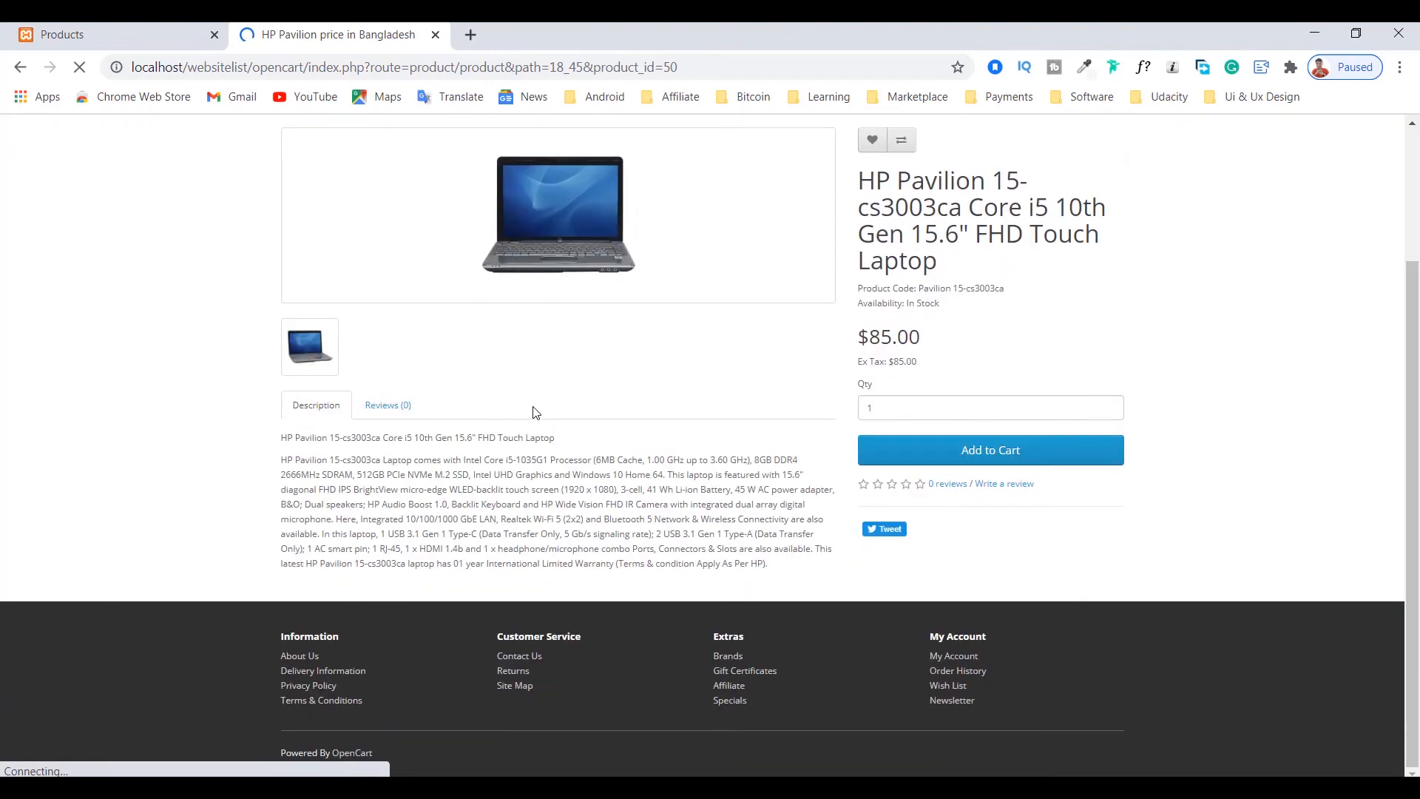
Step: Examine the product's title, image, product code and availability on its storefront page
drag(858, 178, 941, 271)
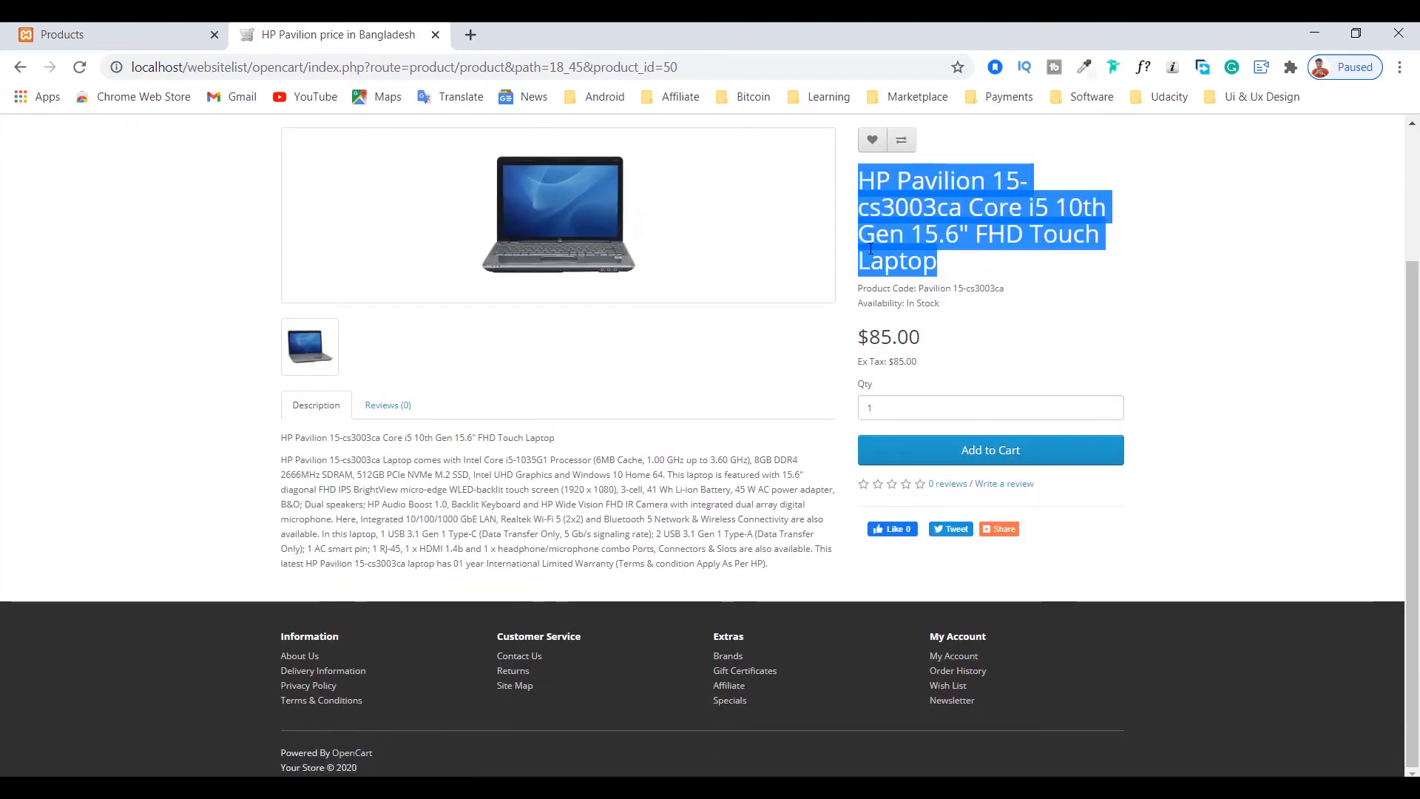
scroll(560, 256, up, 3)
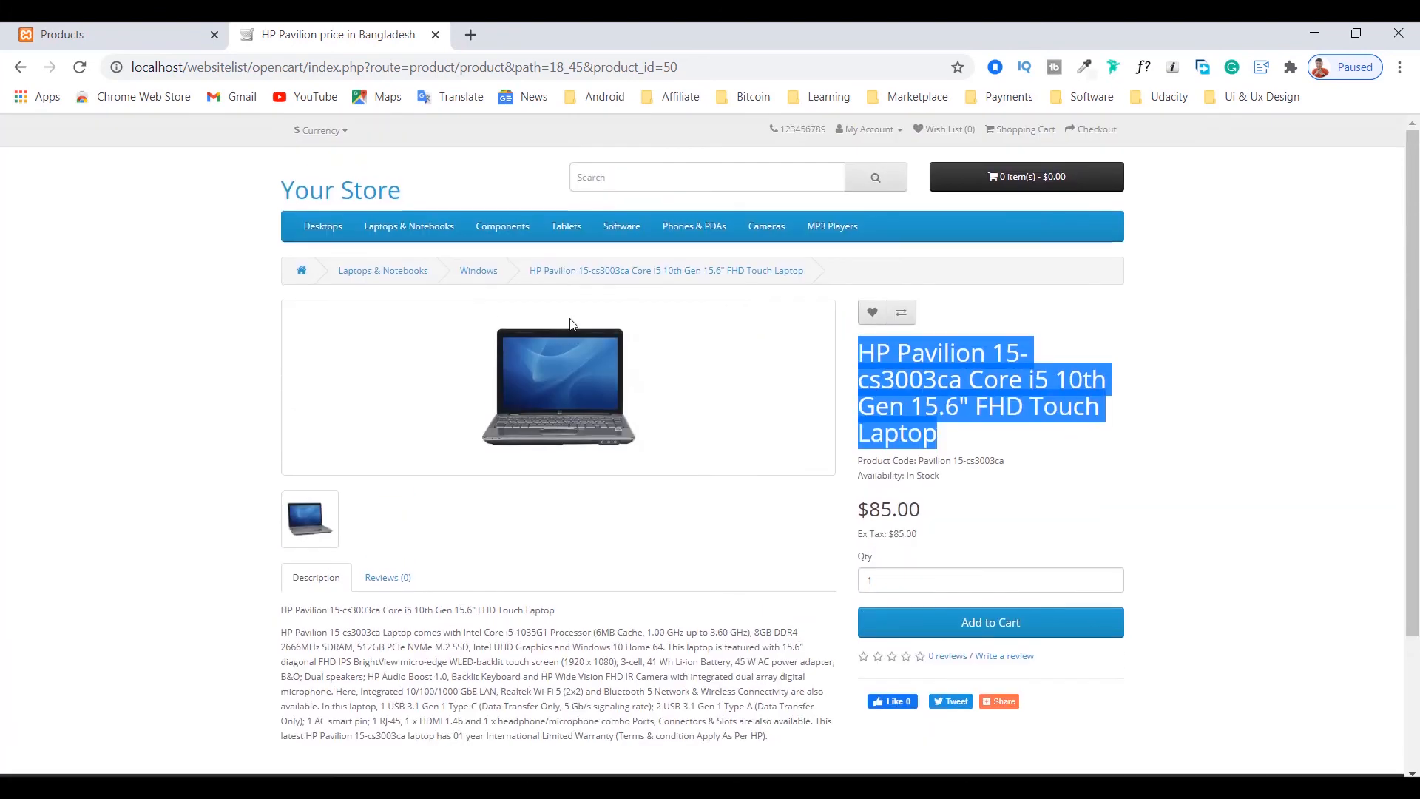
click(872, 364)
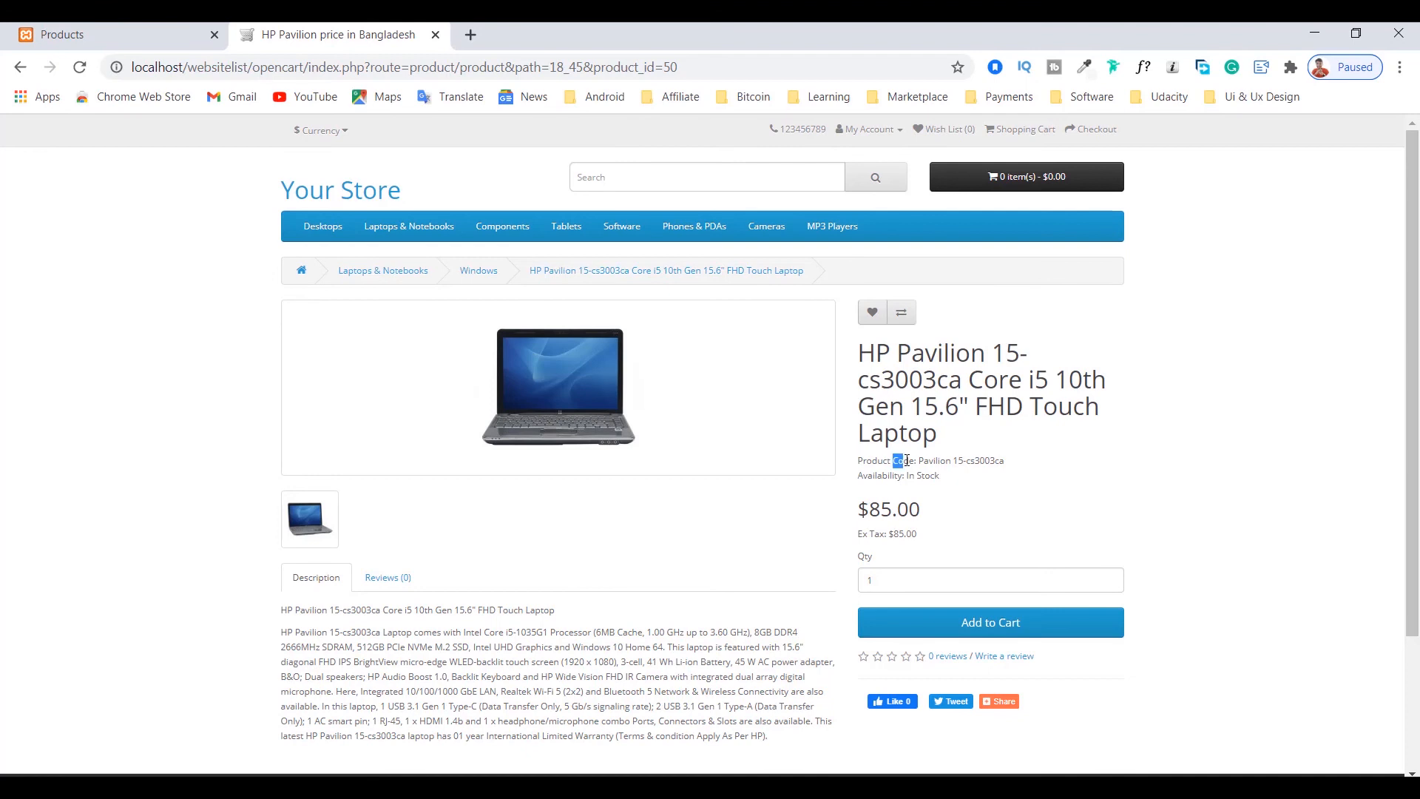
drag(940, 460, 1011, 464)
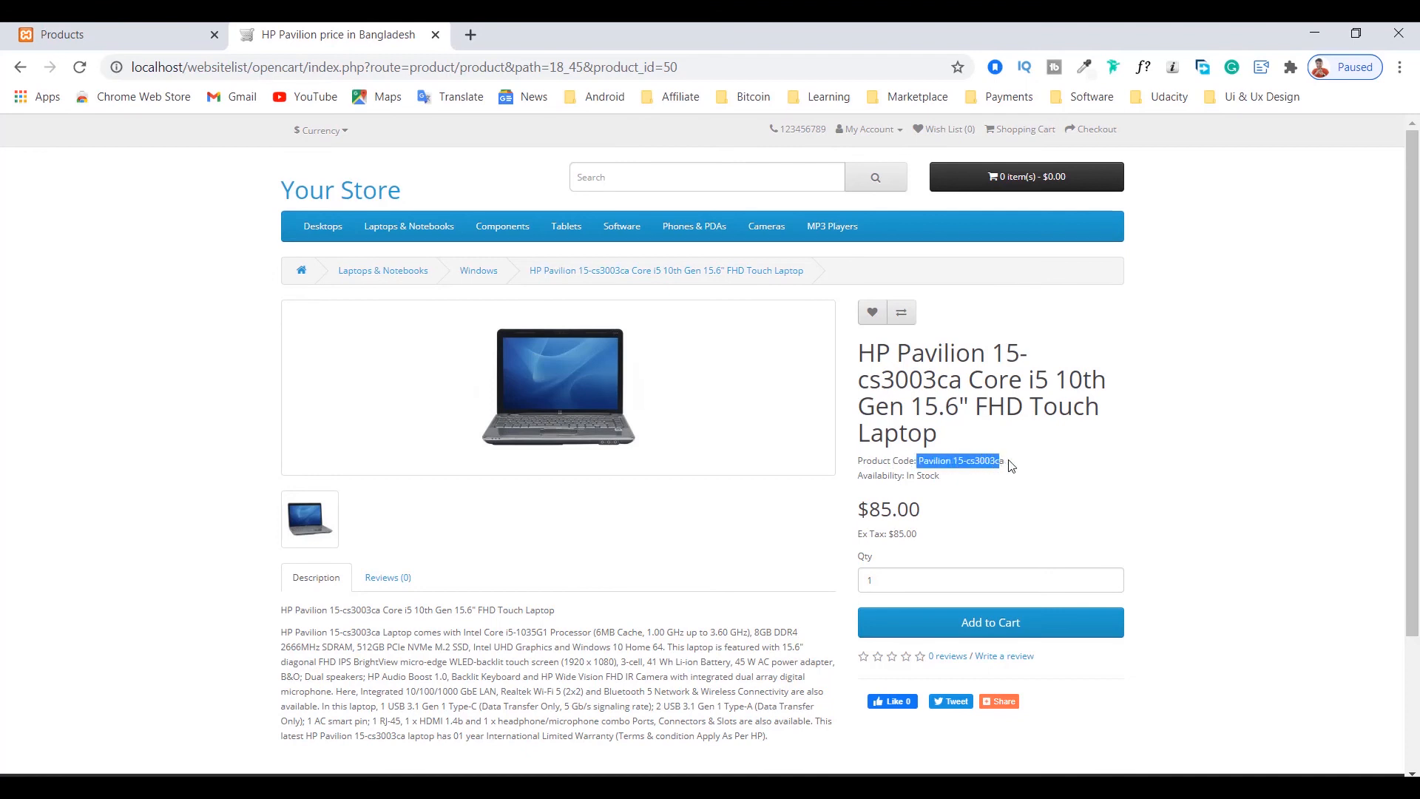
click(1011, 465)
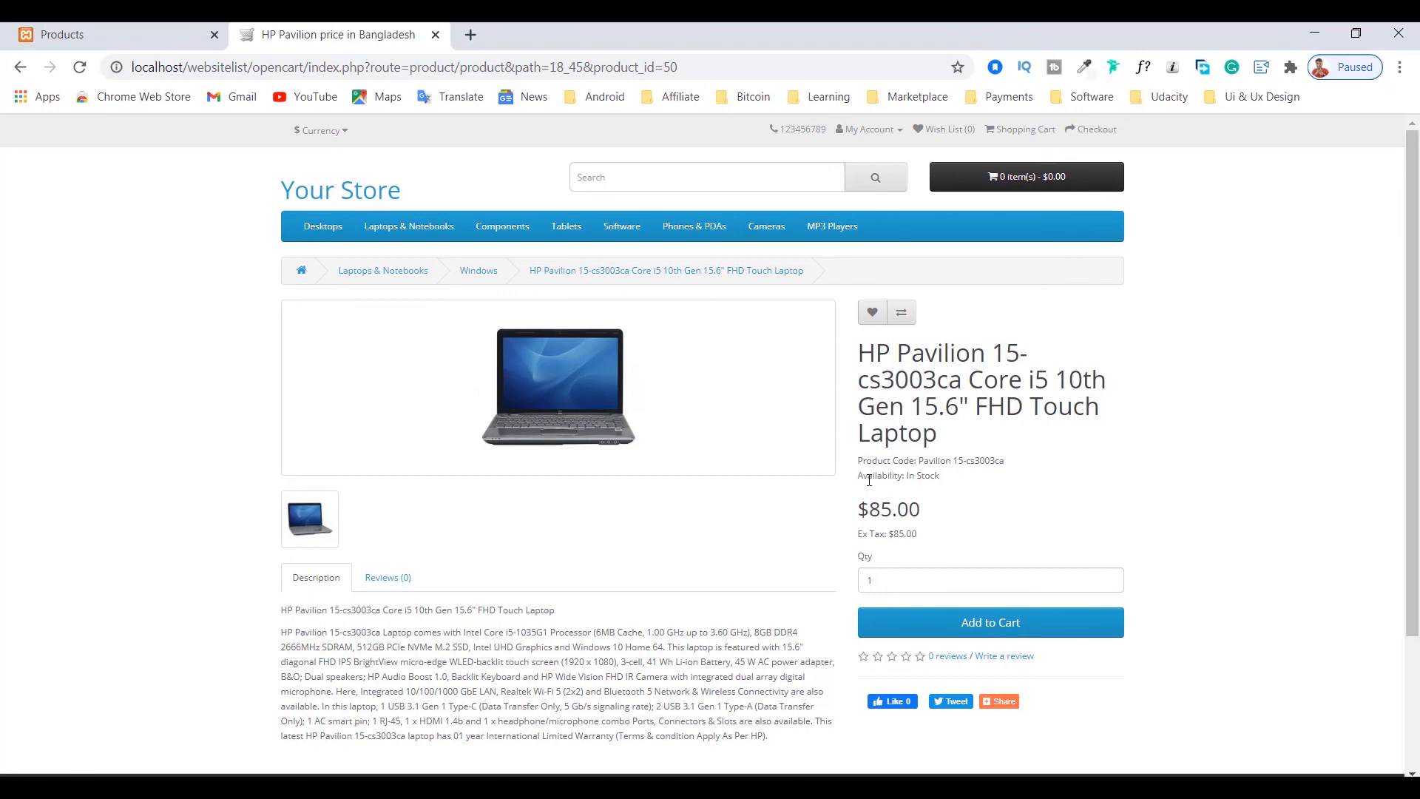
drag(858, 479, 903, 480)
drag(946, 479, 908, 475)
click(908, 475)
Step: Examine the quantity field, images and full description on the laptop's storefront page
scroll(885, 529, down, 3)
click(890, 403)
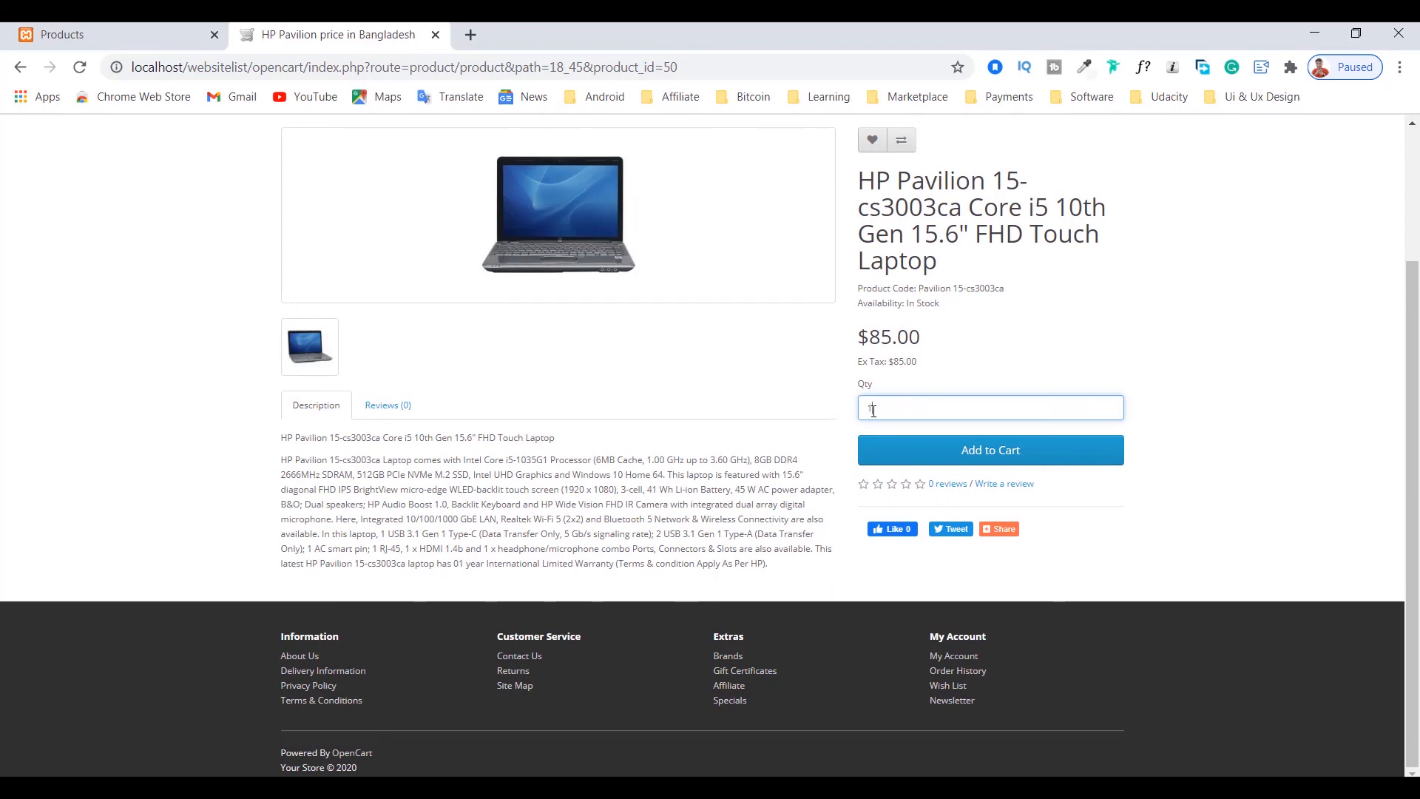
click(410, 422)
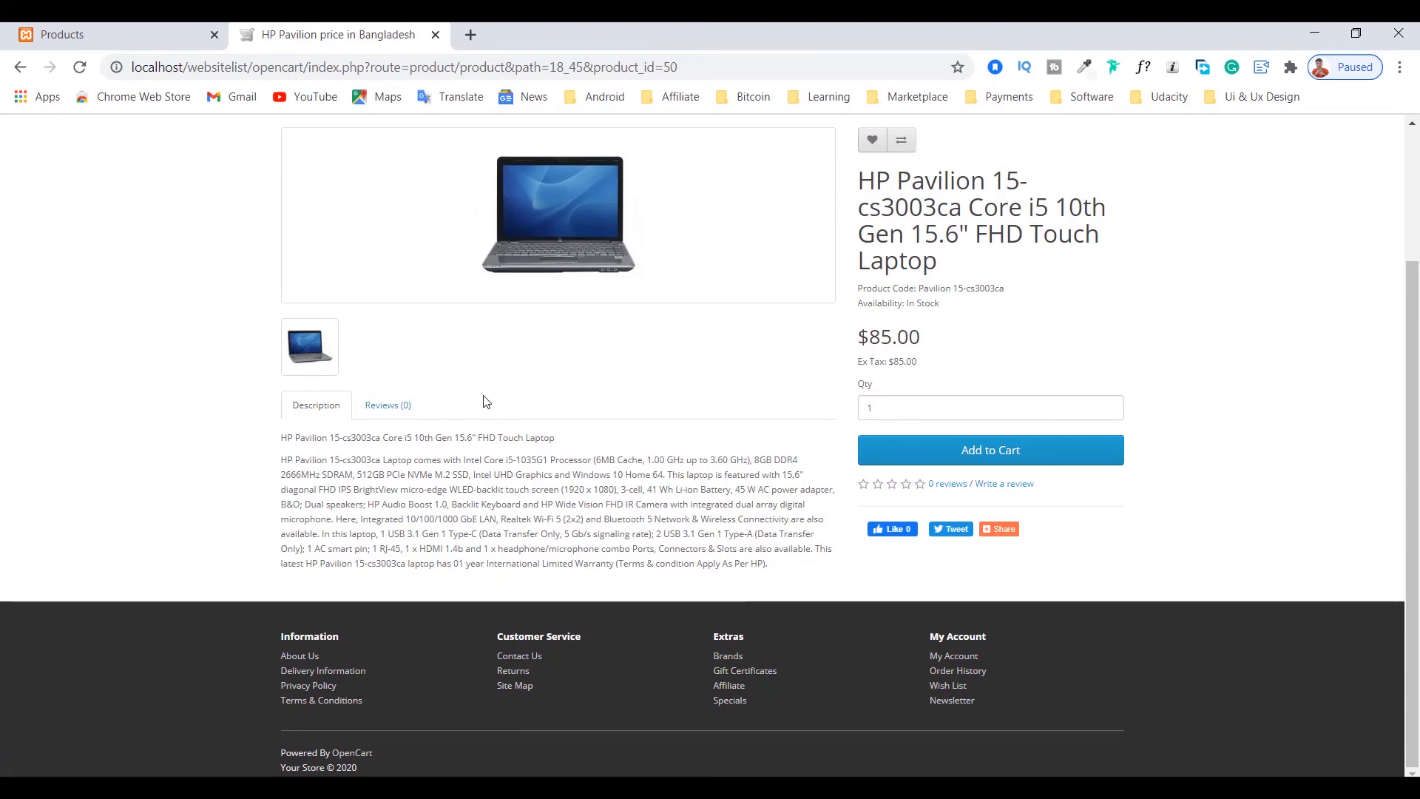
scroll(387, 422, up, 2)
scroll(544, 381, down, 2)
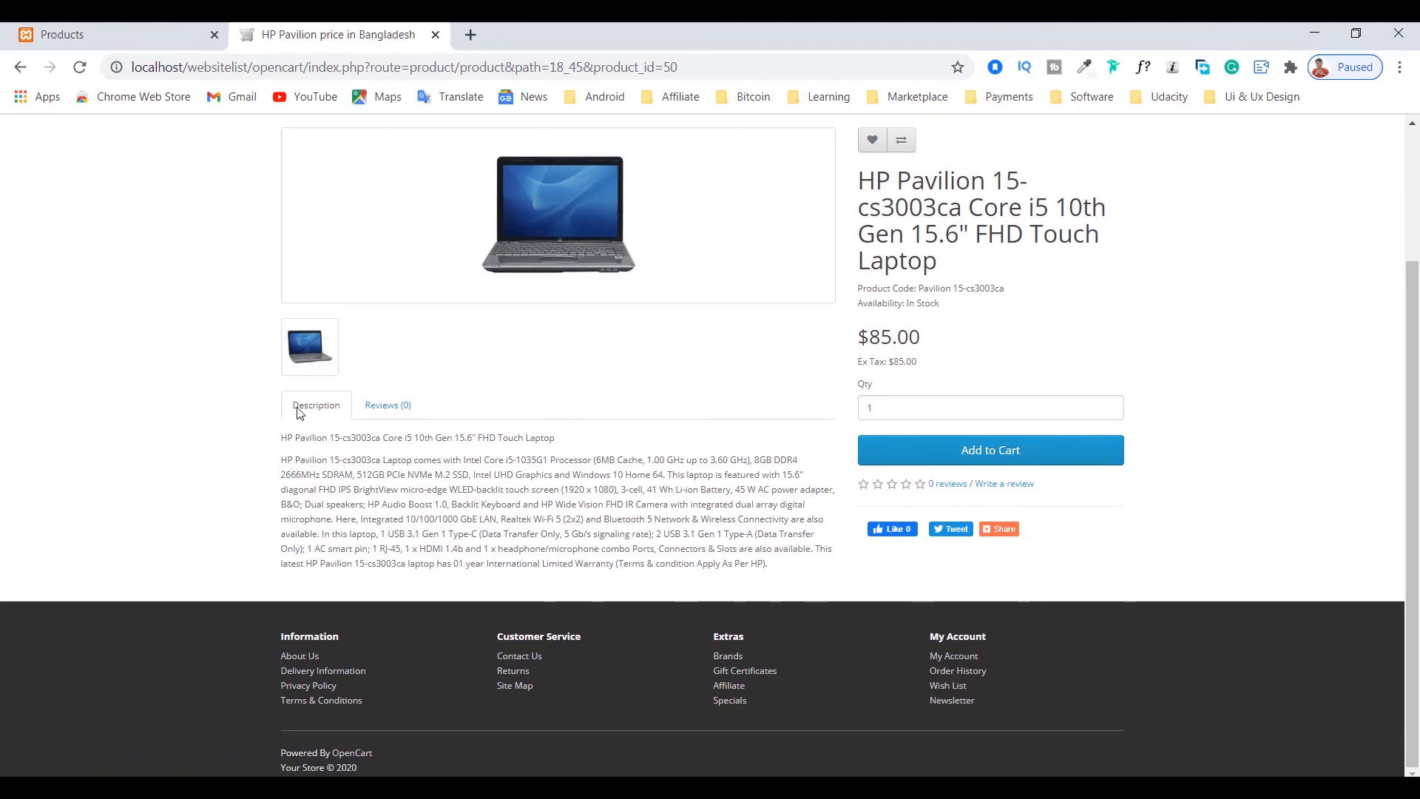
drag(281, 437, 776, 566)
click(648, 524)
scroll(521, 350, up, 3)
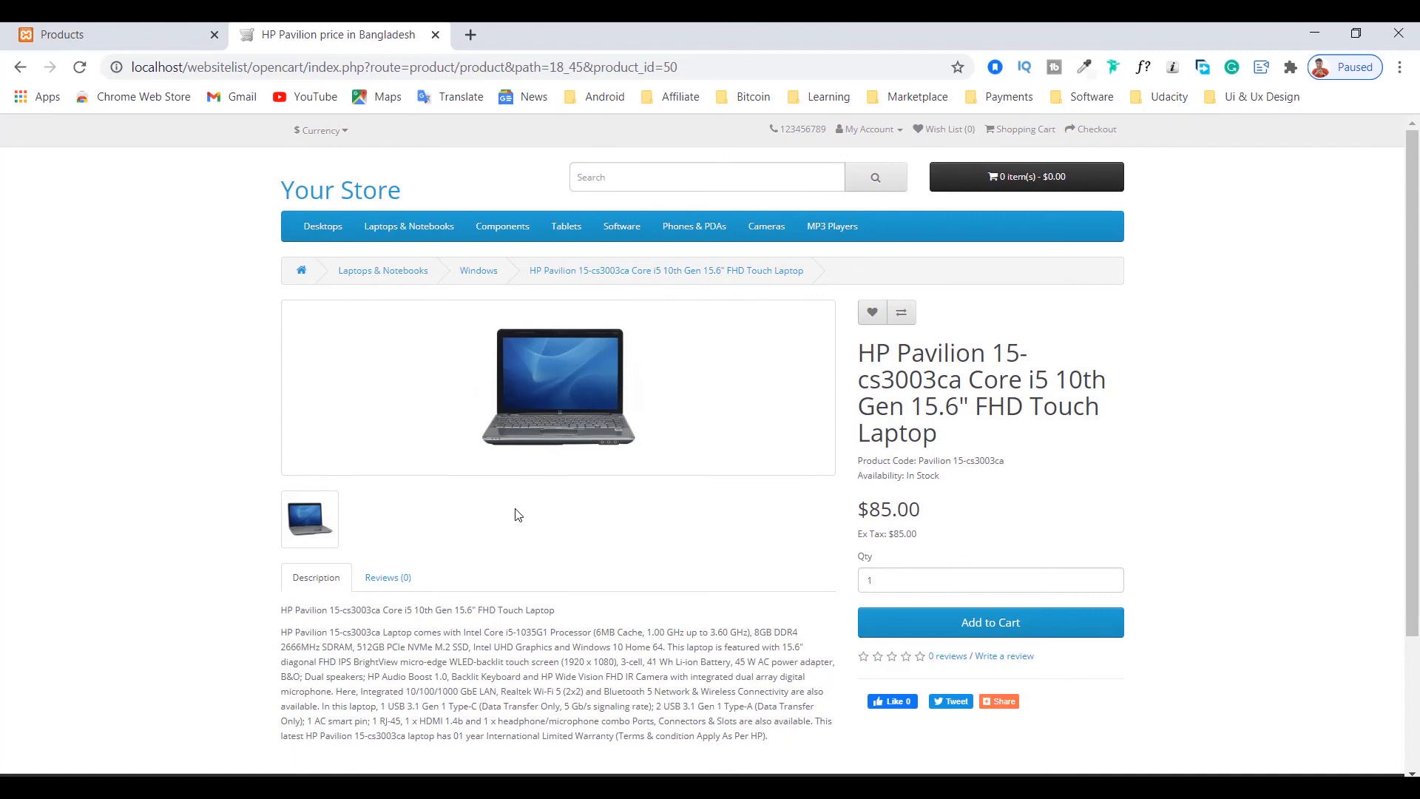
scroll(412, 544, down, 1)
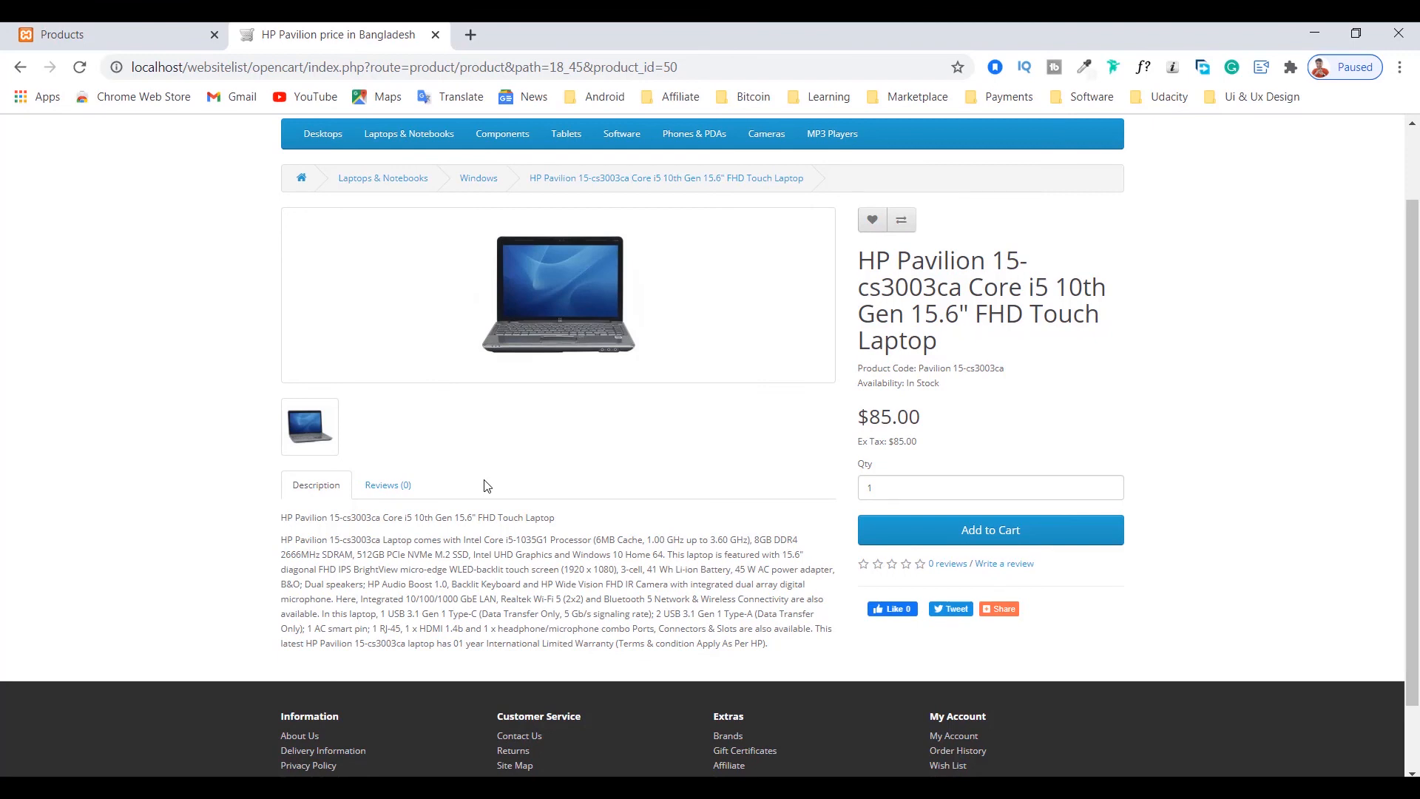
scroll(491, 470, up, 1)
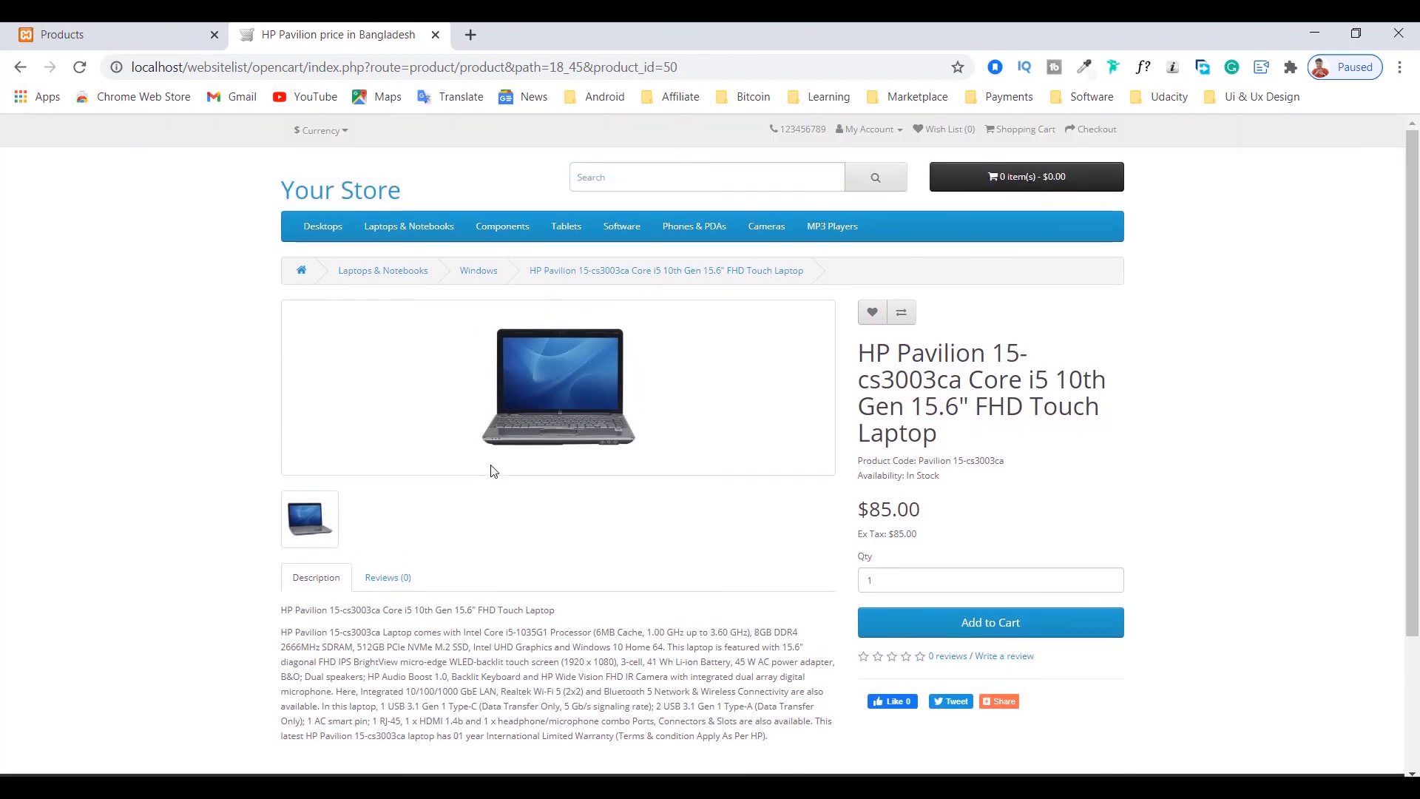